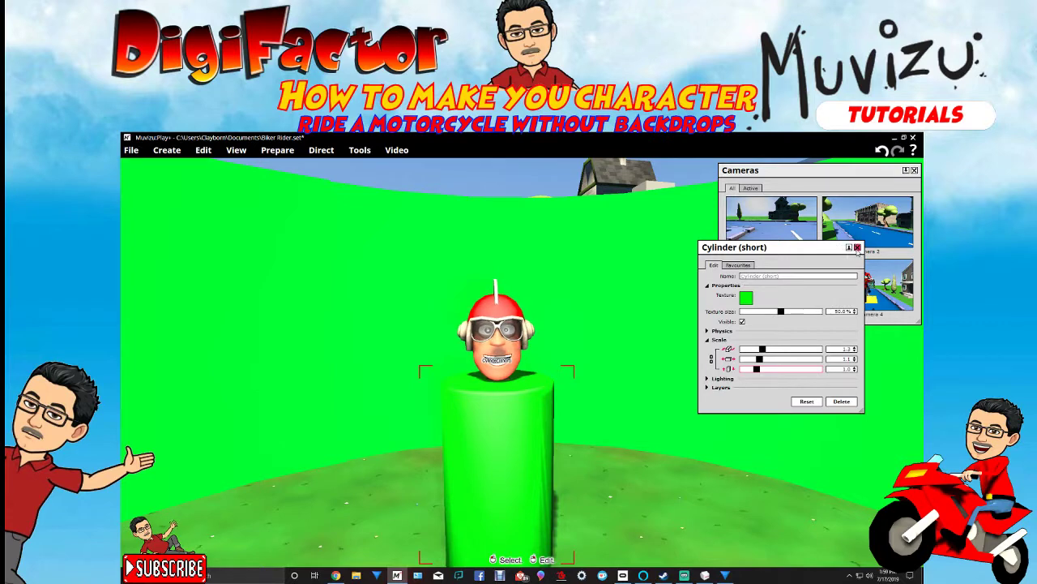
- Copy the point light near the tree and paste it inside the green screen, positioning it beside the head on the cylinder
{"action": "left_click", "coordinate": [857, 248]}
{"action": "mouse_move", "coordinate": [698, 460]}
{"action": "left_mouse_down"}
{"action": "mouse_move", "coordinate": [713, 447]}
{"action": "mouse_move", "coordinate": [600, 441]}
{"action": "mouse_move", "coordinate": [721, 434]}
{"action": "mouse_move", "coordinate": [681, 470]}
{"action": "left_mouse_up"}
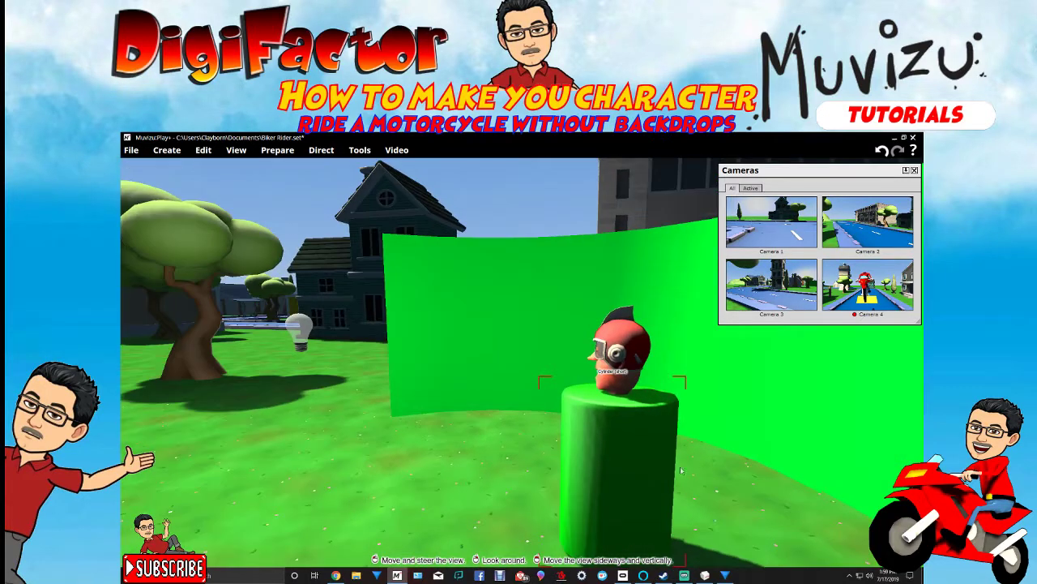
{"action": "right_click", "coordinate": [300, 326]}
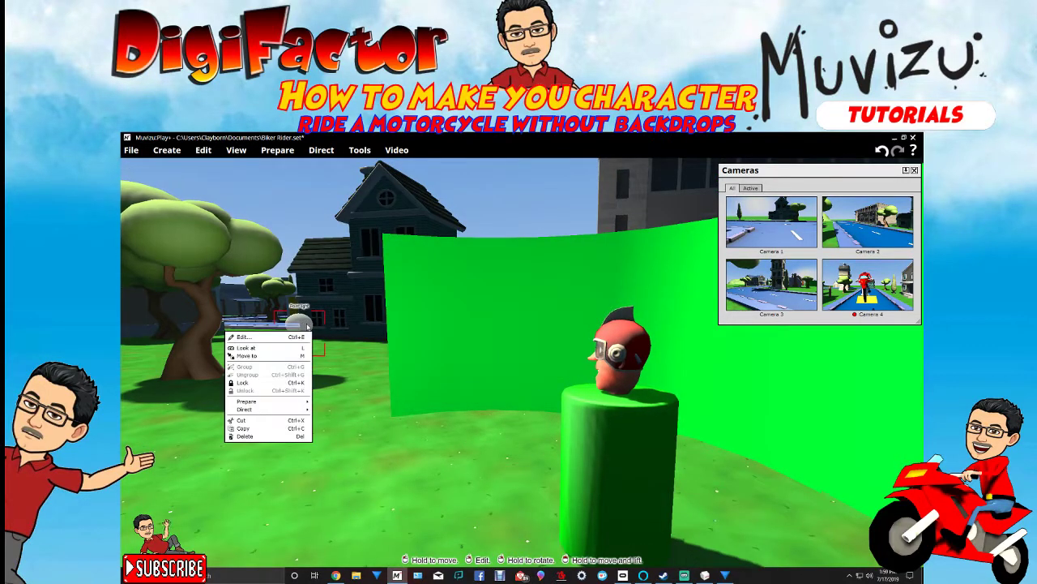
{"action": "left_click", "coordinate": [316, 473]}
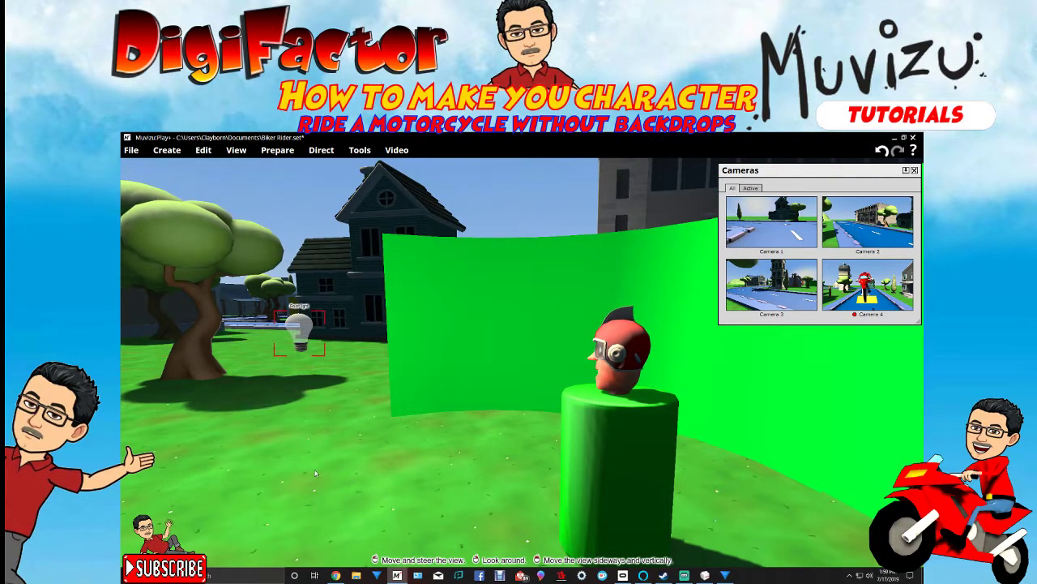
{"action": "left_click_drag", "start_coordinate": [318, 473], "coordinate": [319, 473]}
{"action": "right_click", "coordinate": [551, 494]}
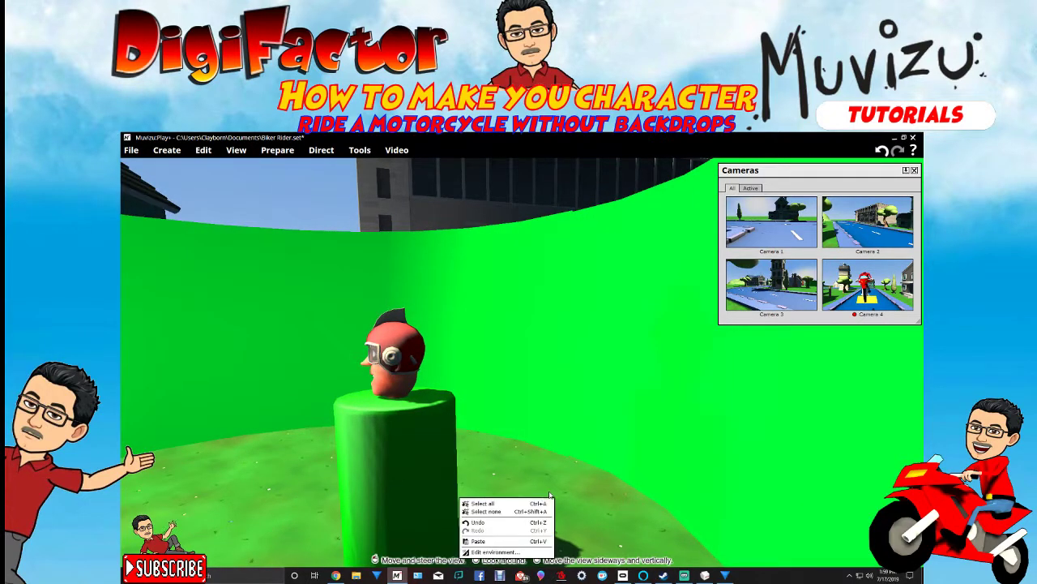
{"action": "left_click", "coordinate": [525, 541]}
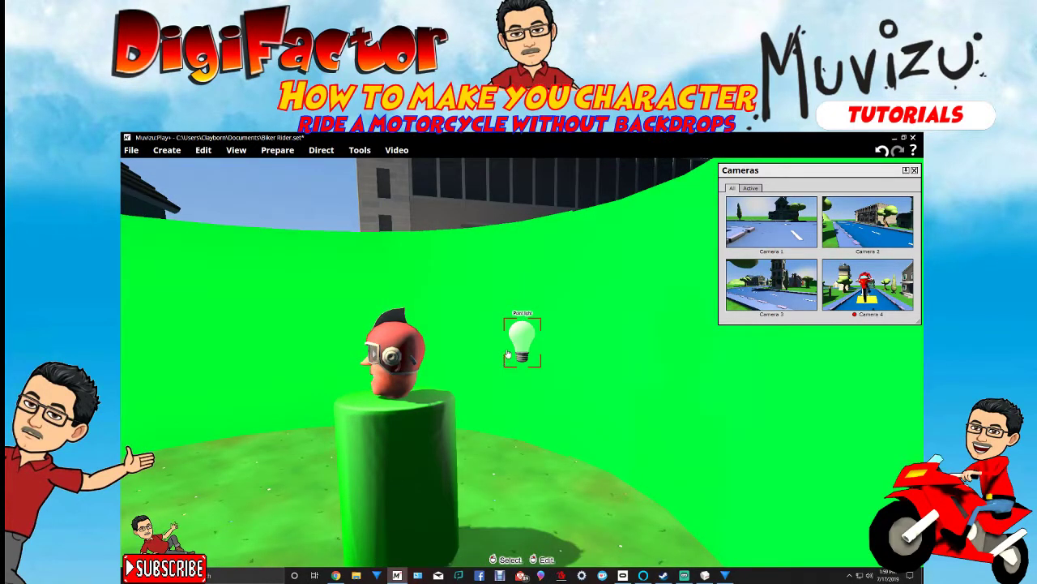
{"action": "left_click_drag", "start_coordinate": [522, 342], "coordinate": [576, 357]}
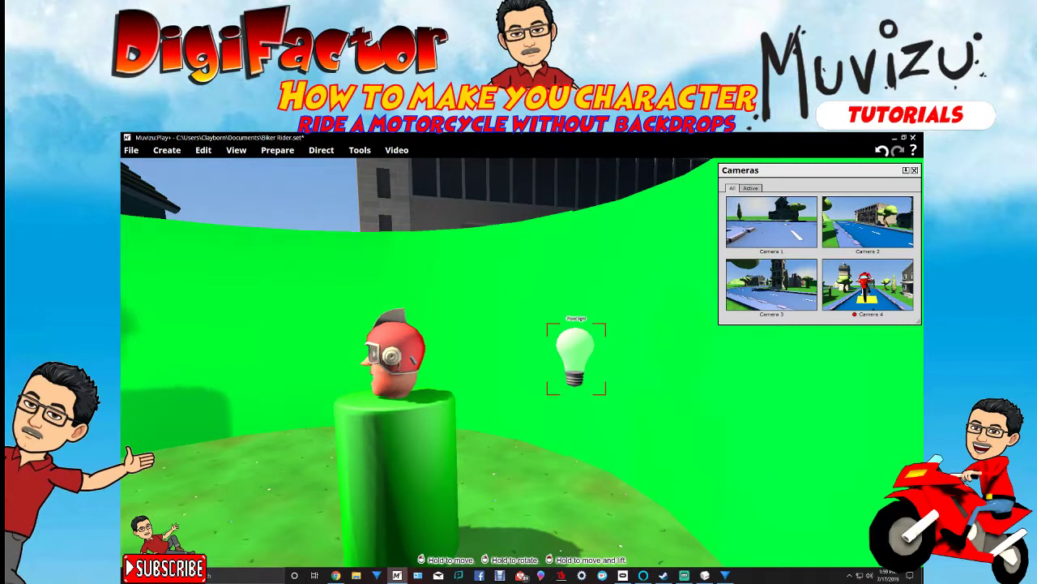
- Set the pasted point light's distance to 2.9%
{"action": "right_click", "coordinate": [569, 346]}
{"action": "left_click", "coordinate": [518, 360]}
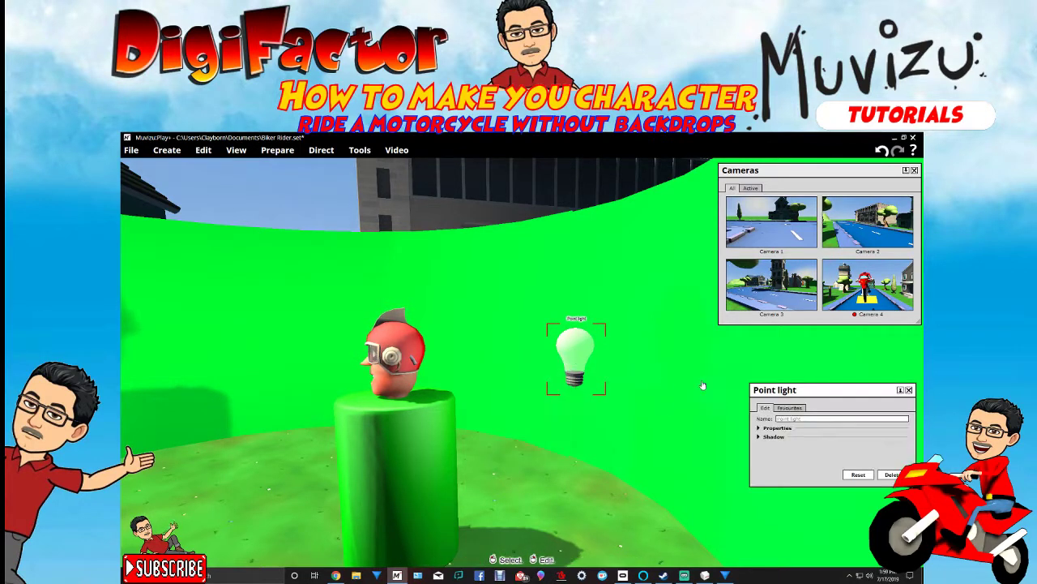
{"action": "left_click", "coordinate": [766, 429]}
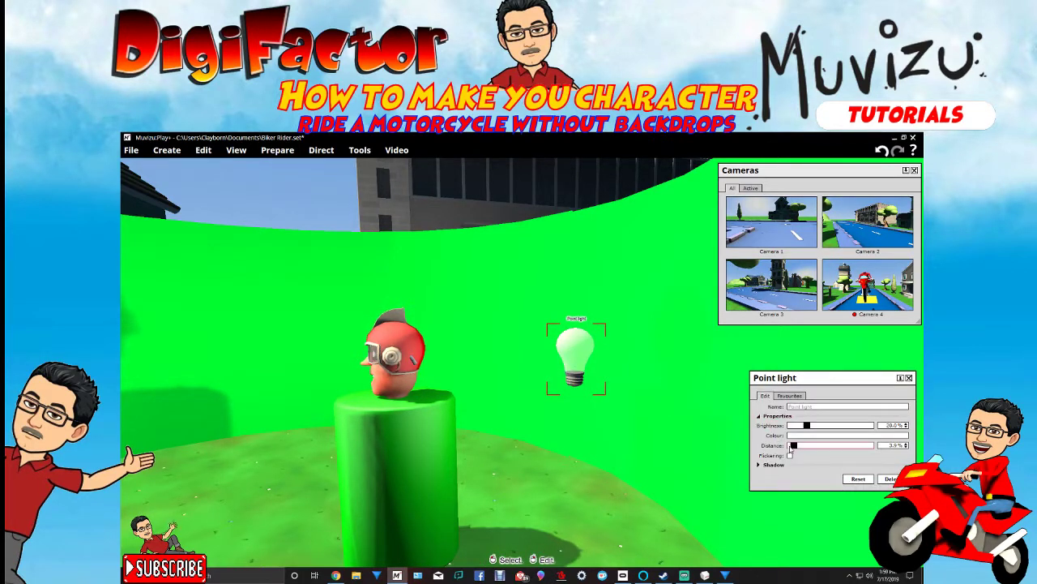
{"action": "left_click_drag", "start_coordinate": [794, 445], "coordinate": [793, 446]}
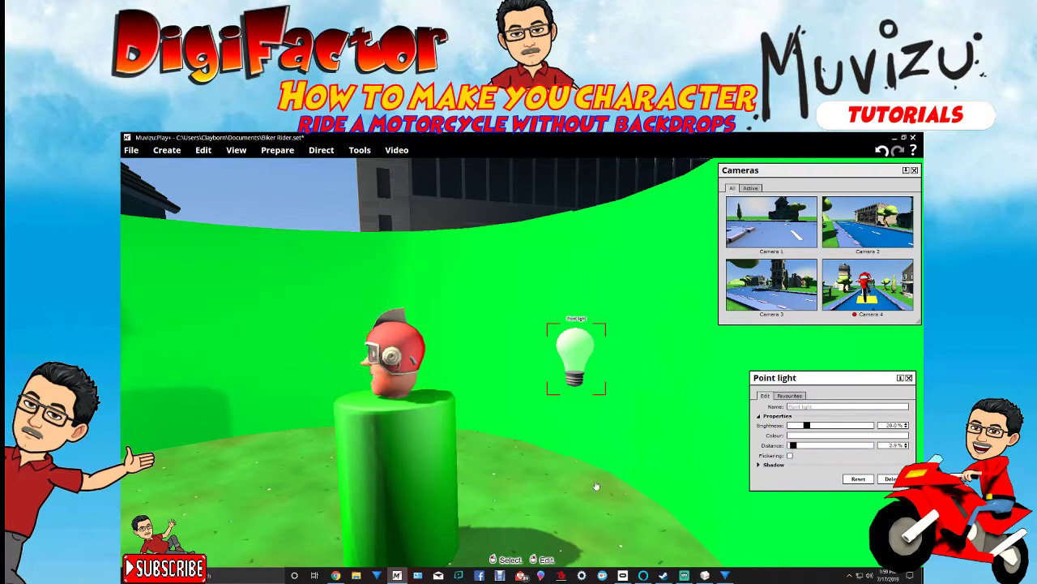
- Raise the pasted point light above the level of the character's head and close its properties
{"action": "left_click_drag", "start_coordinate": [596, 486], "coordinate": [622, 227]}
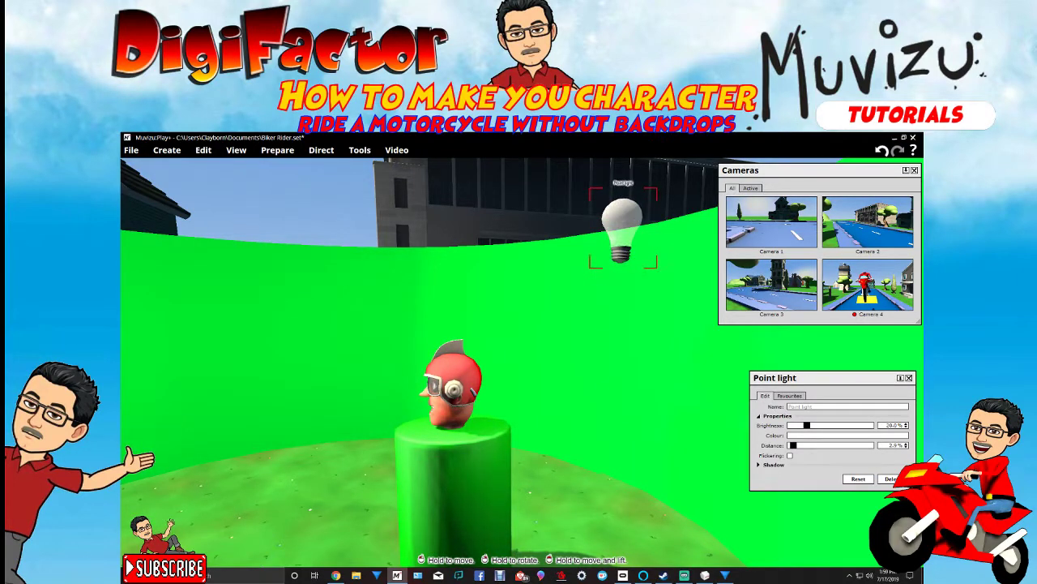
{"action": "right_click_drag", "start_coordinate": [568, 487], "coordinate": [561, 515]}
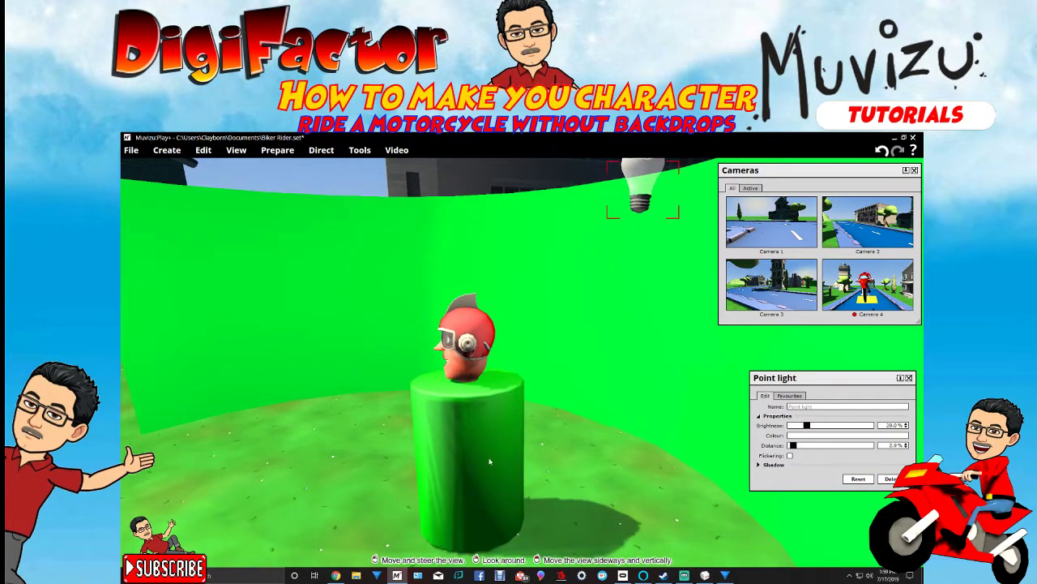
{"action": "left_click_drag", "start_coordinate": [560, 486], "coordinate": [634, 355]}
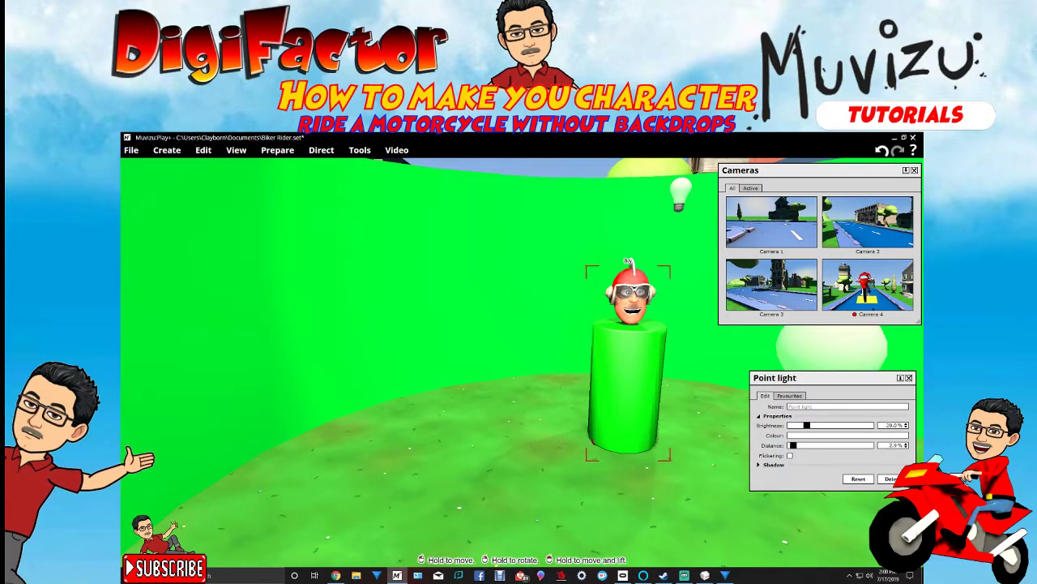
{"action": "left_click_drag", "start_coordinate": [568, 373], "coordinate": [532, 378]}
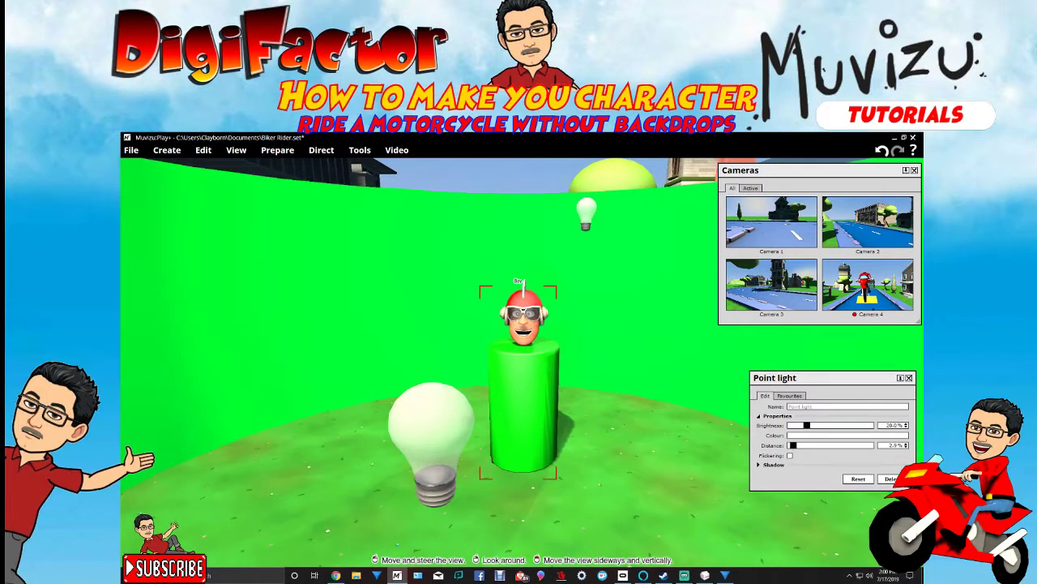
{"action": "right_click_drag", "start_coordinate": [592, 436], "coordinate": [555, 467]}
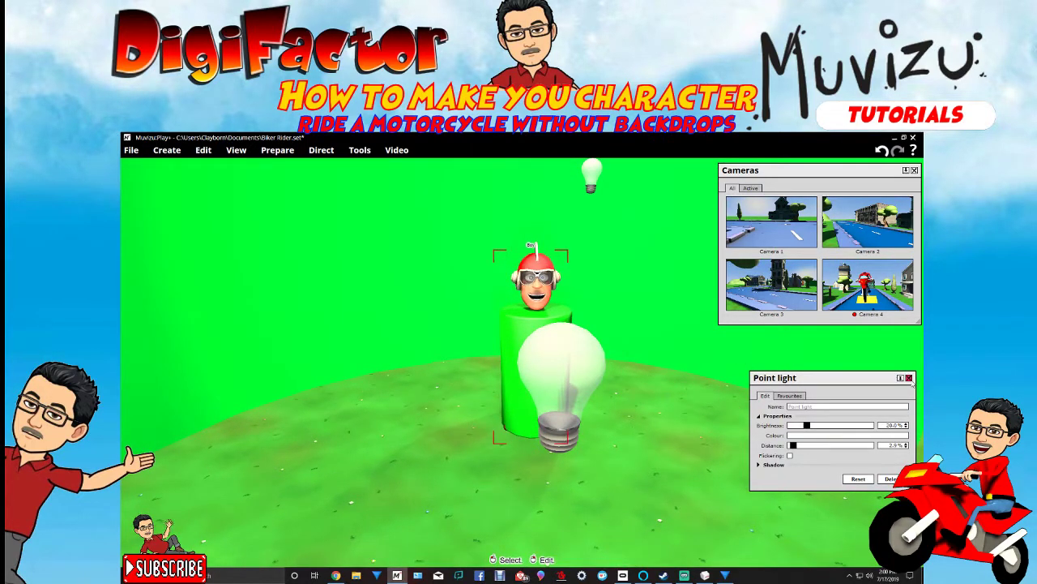
{"action": "left_click", "coordinate": [908, 378]}
- Change the environment's ground texture to a bright green colour, RGB 0, 255, 29
{"action": "left_click_drag", "start_coordinate": [648, 365], "coordinate": [565, 363]}
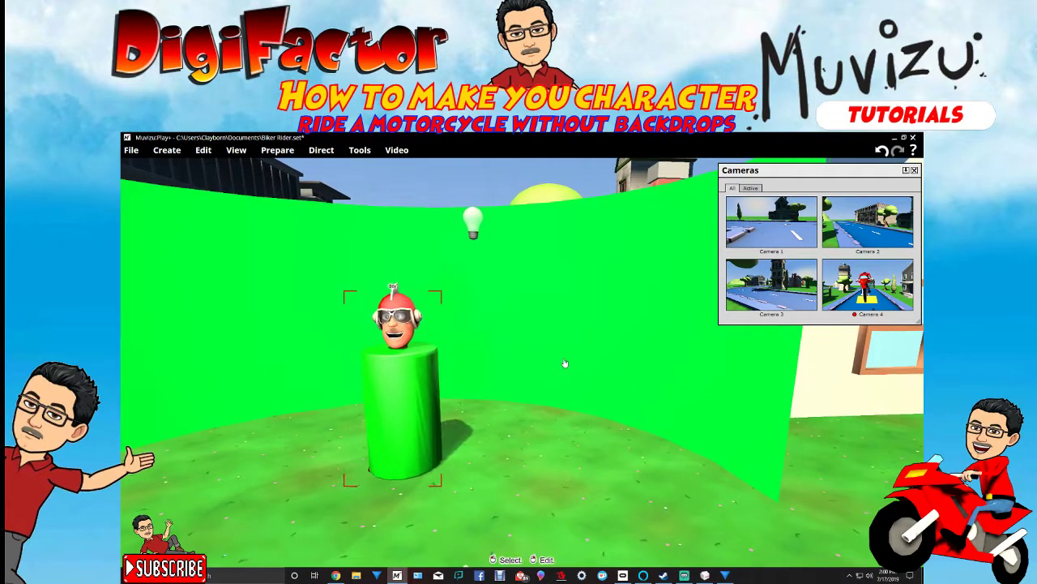
{"action": "scroll", "coordinate": [523, 406], "scroll_direction": "up", "scroll_amount": 6}
{"action": "left_click_drag", "start_coordinate": [565, 489], "coordinate": [568, 406]}
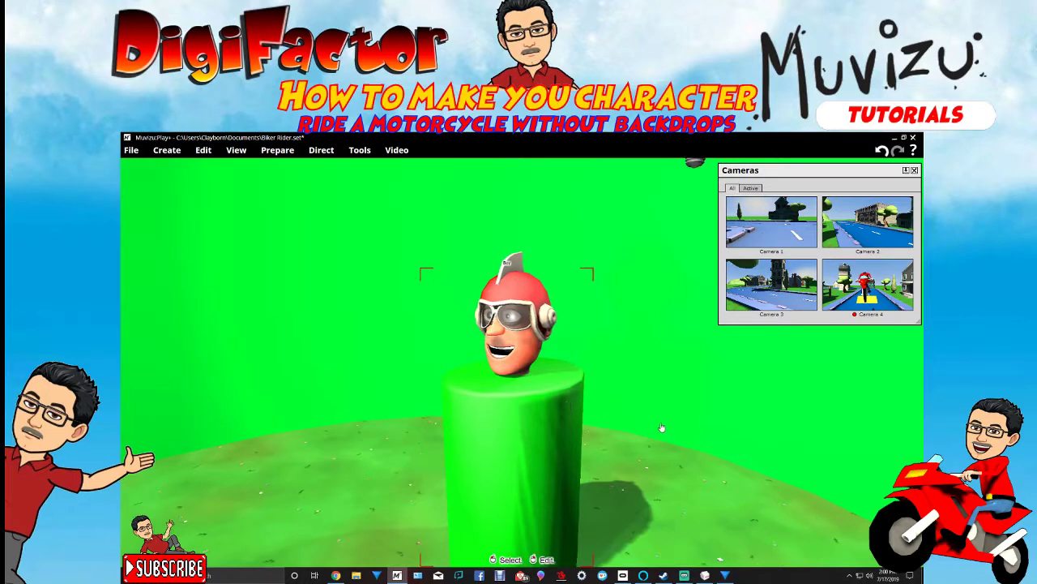
{"action": "left_click_drag", "start_coordinate": [661, 427], "coordinate": [559, 485]}
{"action": "right_click", "coordinate": [531, 479]}
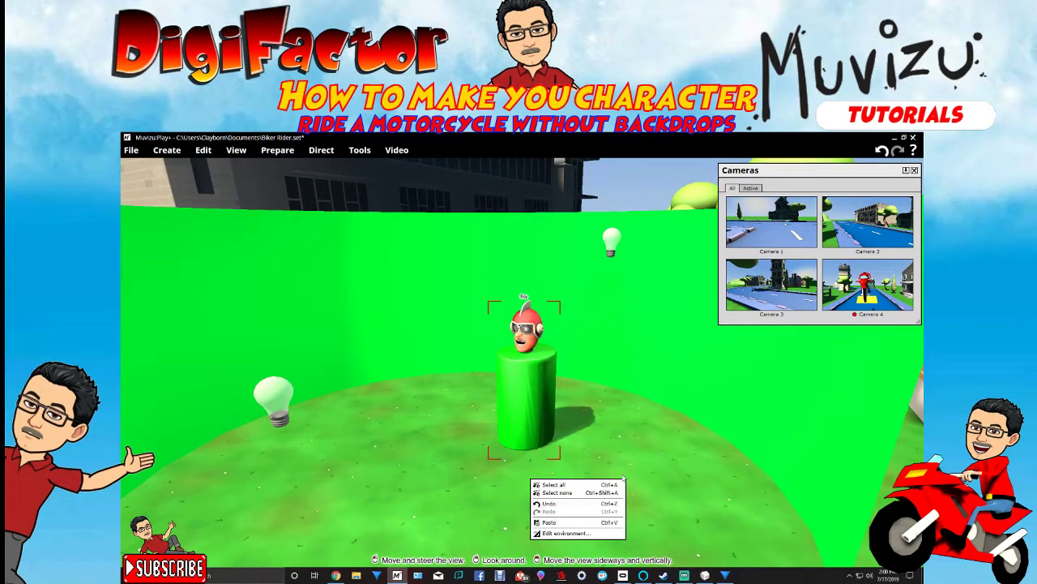
{"action": "left_click", "coordinate": [577, 533]}
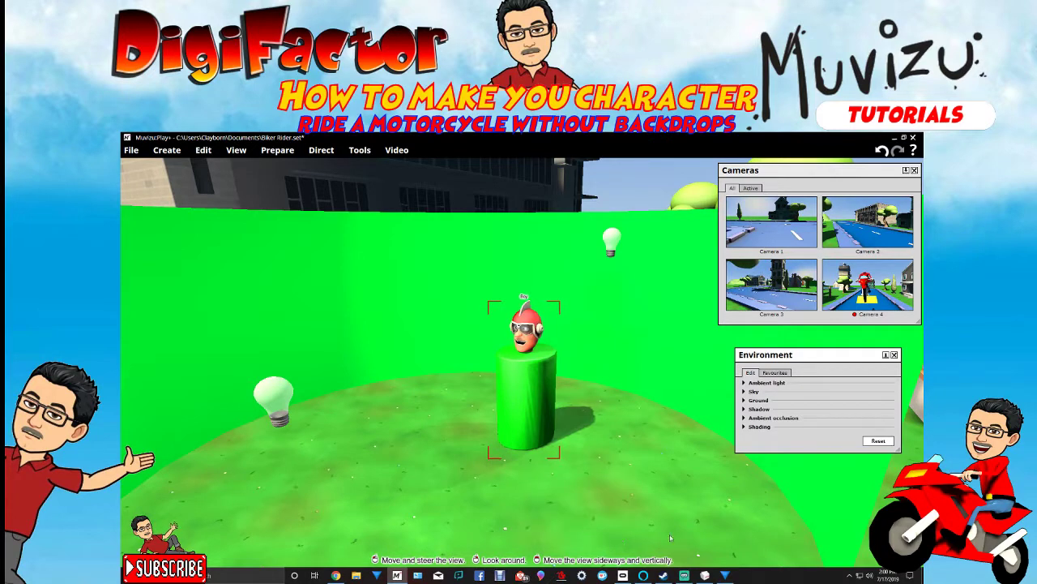
{"action": "left_click", "coordinate": [746, 402]}
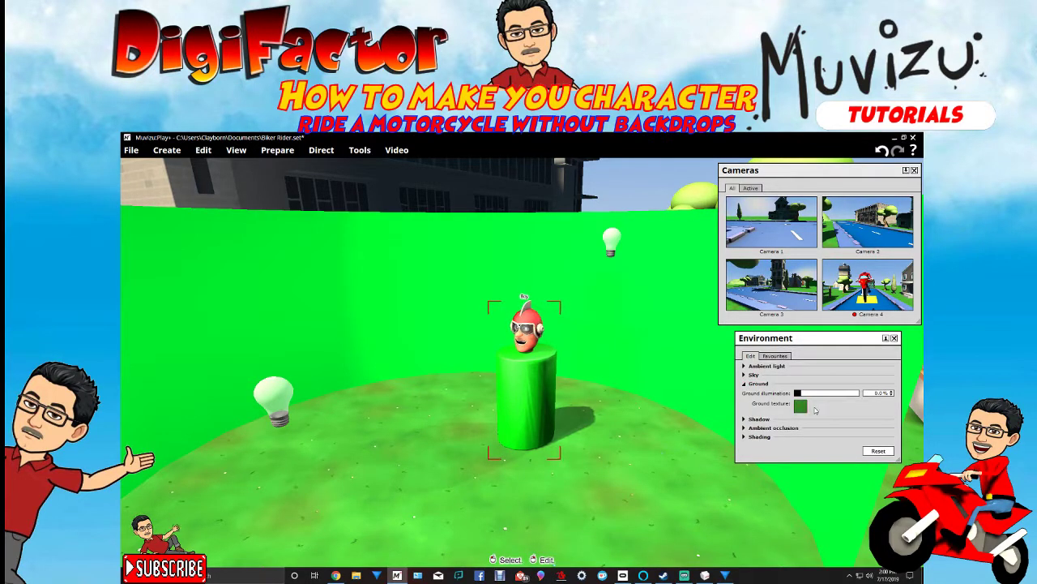
{"action": "left_click", "coordinate": [802, 407]}
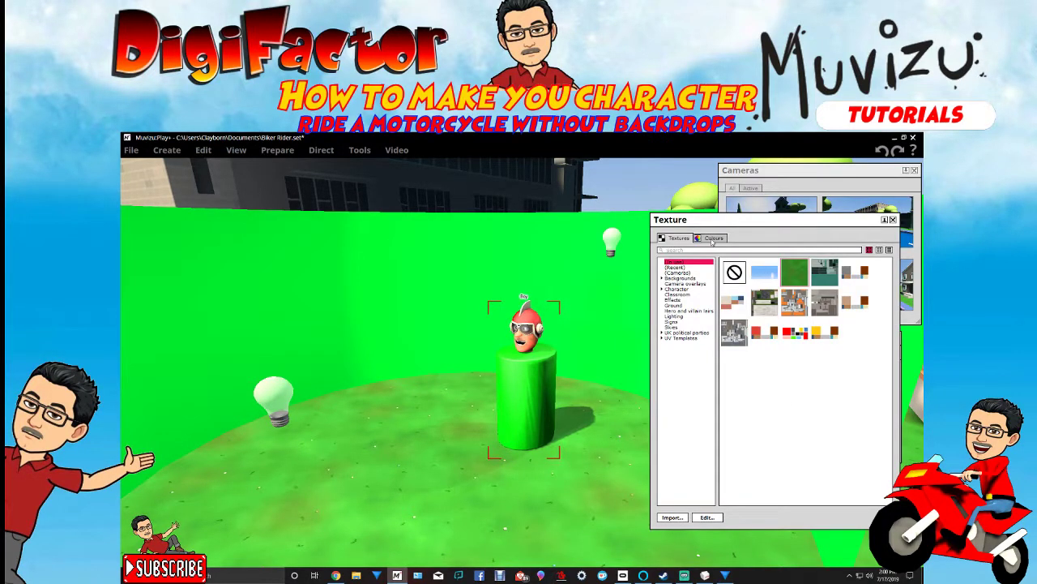
{"action": "left_click", "coordinate": [711, 238]}
{"action": "left_click", "coordinate": [825, 381]}
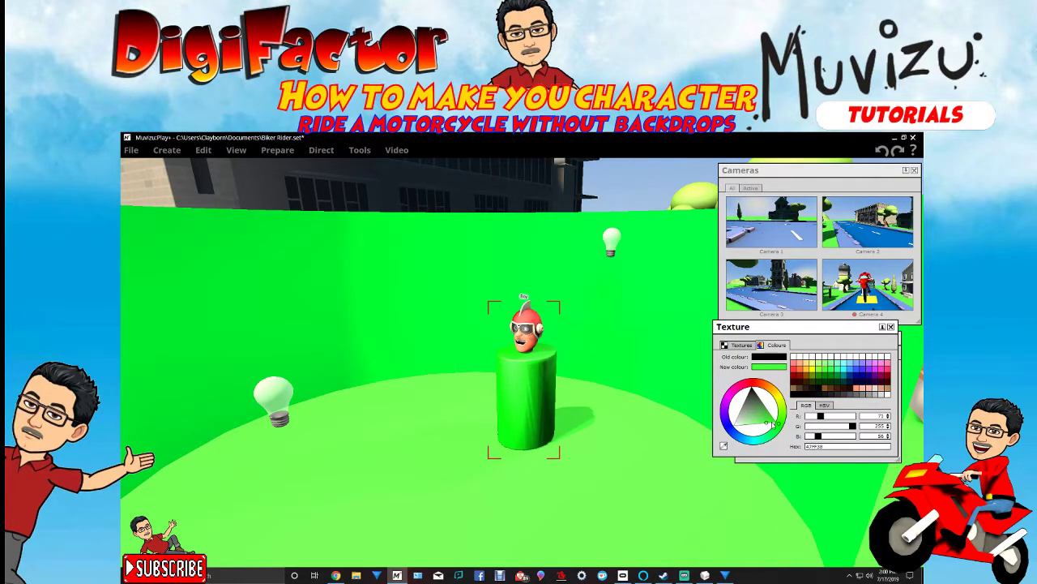
{"action": "left_click_drag", "start_coordinate": [775, 422], "coordinate": [778, 429]}
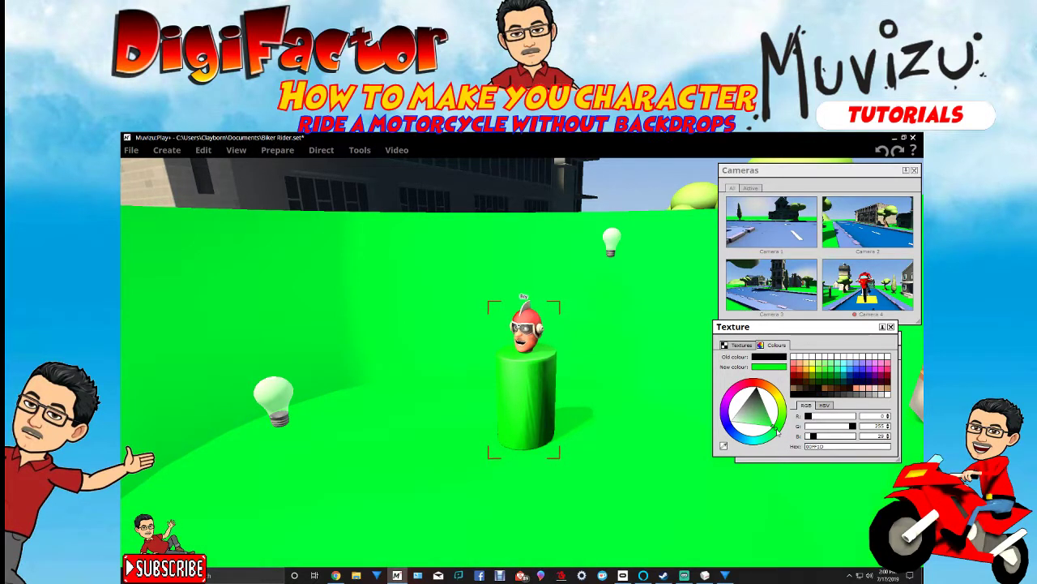
{"action": "left_click", "coordinate": [892, 327]}
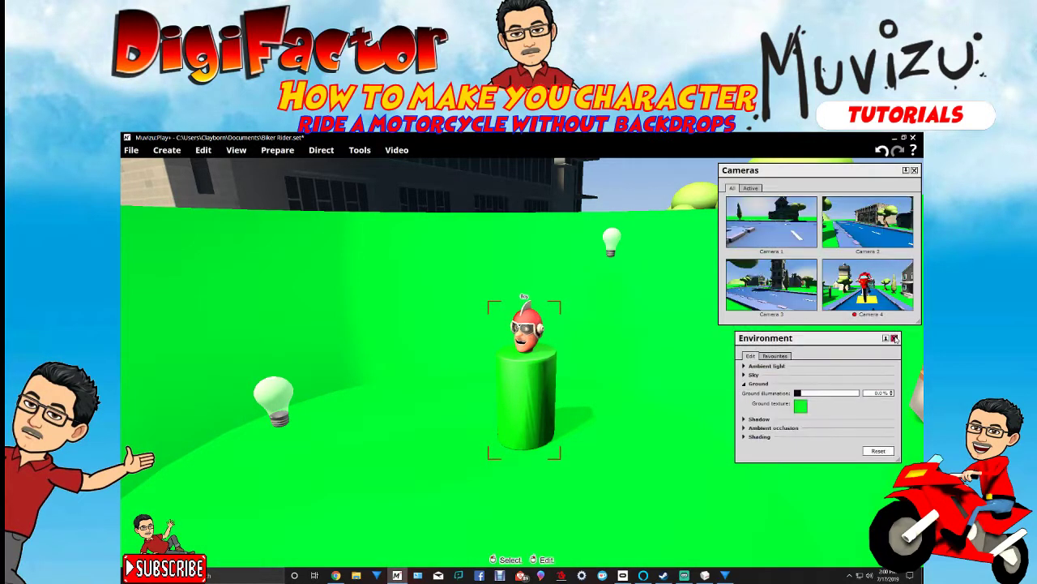
{"action": "left_click", "coordinate": [894, 338]}
- Copy the curved green backdrop and paste the duplicate on the open side of the set
{"action": "middle_click_drag", "start_coordinate": [686, 400], "coordinate": [600, 441]}
{"action": "right_click_drag", "start_coordinate": [600, 442], "coordinate": [717, 395]}
{"action": "middle_click_drag", "start_coordinate": [717, 396], "coordinate": [665, 401]}
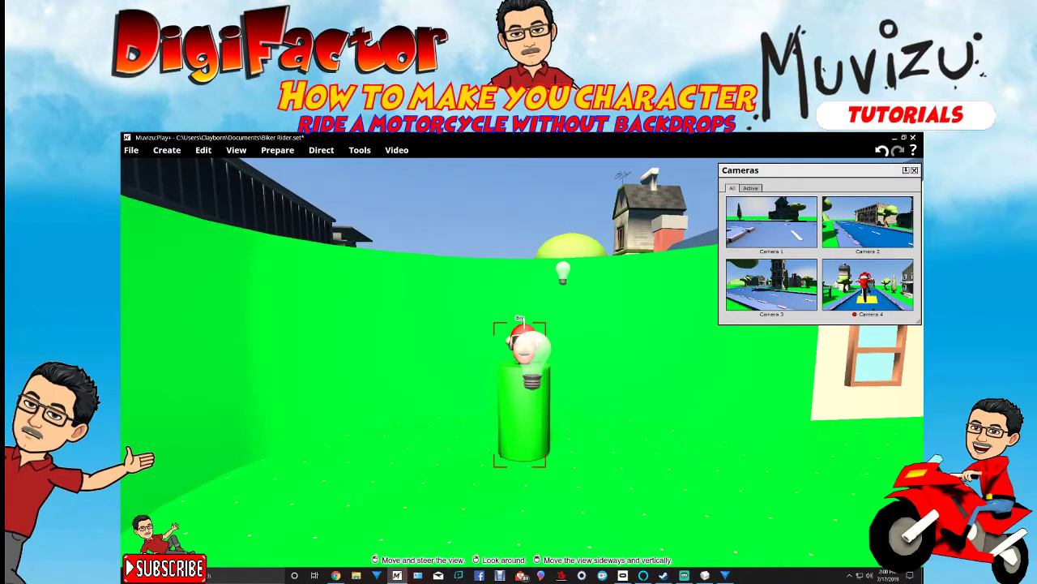
{"action": "right_click", "coordinate": [258, 356]}
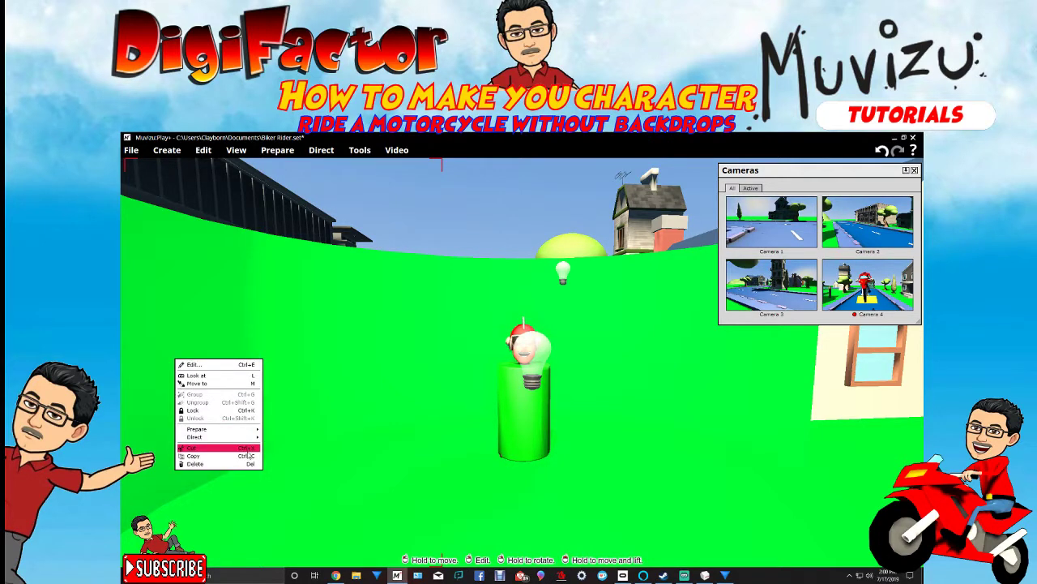
{"action": "left_click", "coordinate": [248, 455]}
{"action": "middle_click_drag", "start_coordinate": [297, 486], "coordinate": [300, 454]}
{"action": "right_click_drag", "start_coordinate": [300, 454], "coordinate": [494, 446]}
{"action": "right_click_drag", "start_coordinate": [325, 496], "coordinate": [397, 503]}
{"action": "right_click", "coordinate": [486, 432]}
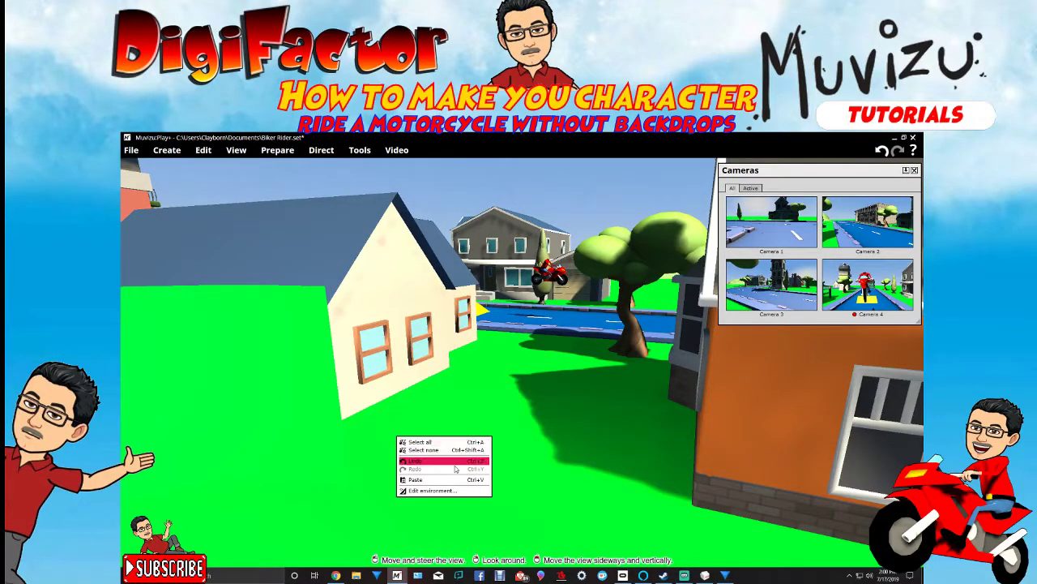
{"action": "left_click", "coordinate": [450, 480]}
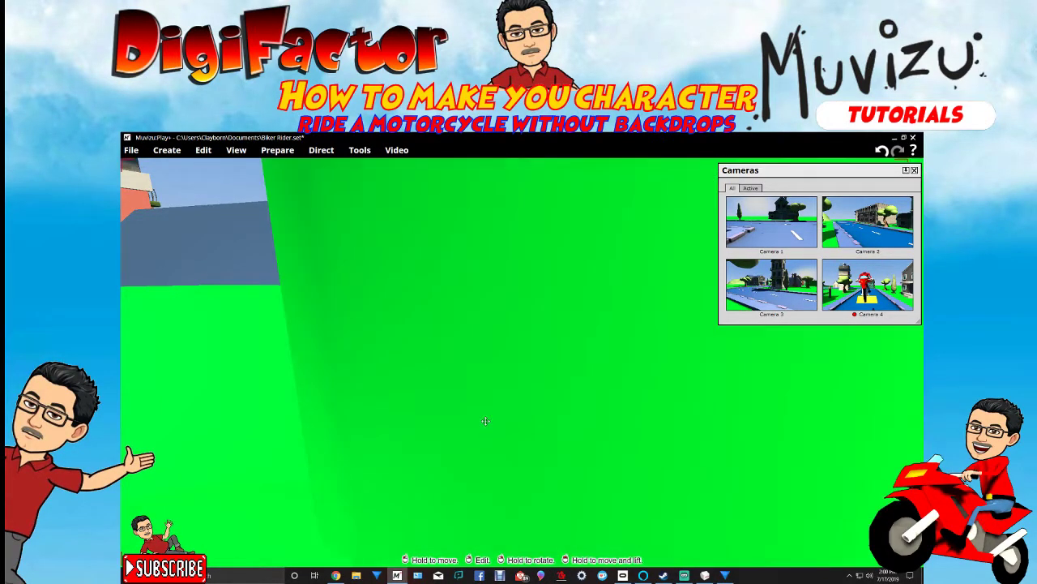
- Move and rotate the duplicate curved backdrop so it meets the original wall and encloses the character
{"action": "left_click_drag", "start_coordinate": [450, 480], "coordinate": [537, 480]}
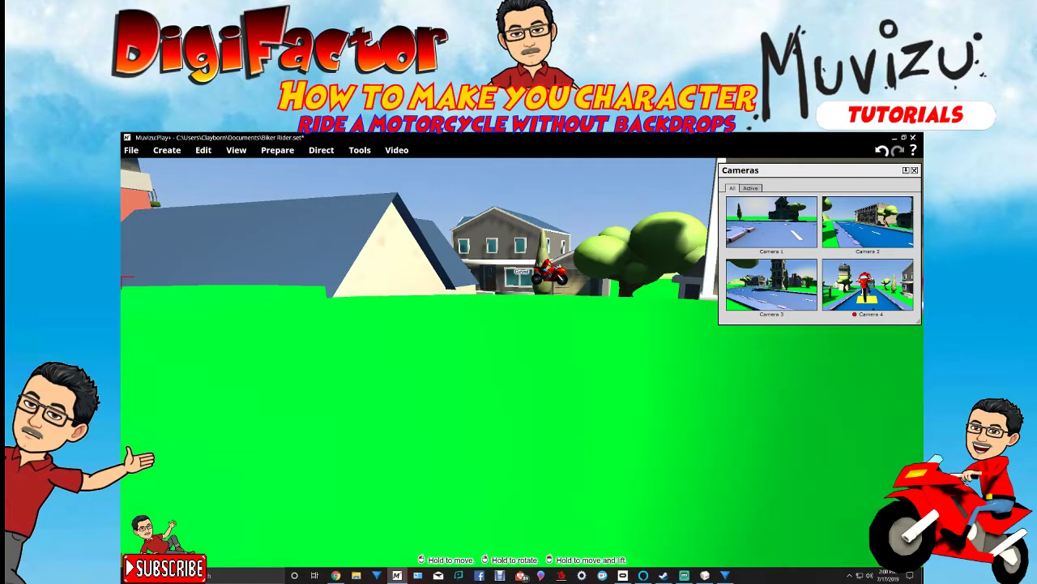
{"action": "left_click_drag", "start_coordinate": [148, 478], "coordinate": [149, 484]}
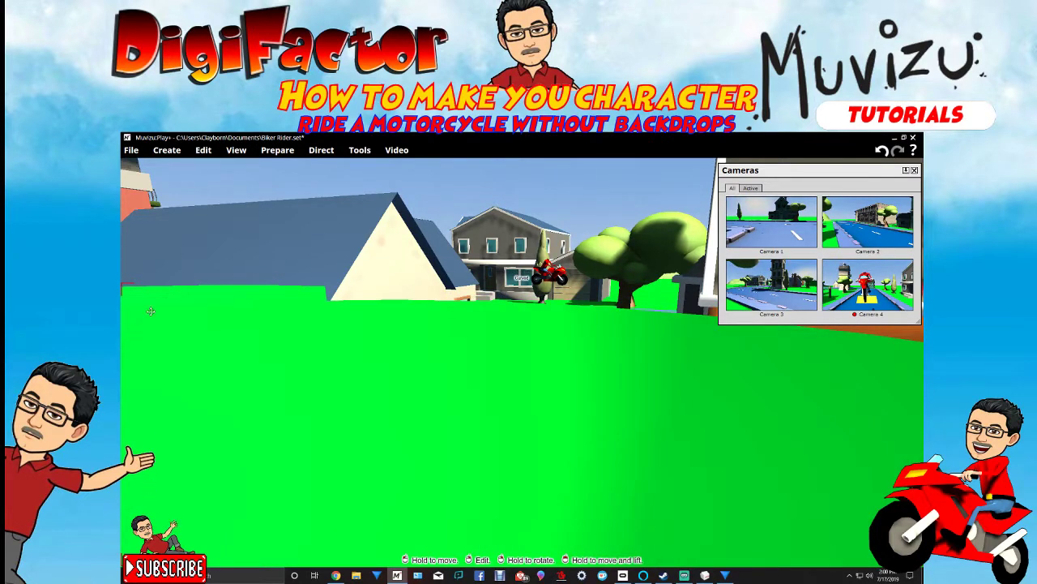
{"action": "right_click_drag", "start_coordinate": [626, 223], "coordinate": [634, 290], "text": "shift"}
{"action": "left_click_drag", "start_coordinate": [546, 448], "coordinate": [423, 452]}
{"action": "middle_click_drag", "start_coordinate": [487, 353], "coordinate": [486, 276]}
{"action": "right_click_drag", "start_coordinate": [483, 356], "coordinate": [466, 415]}
{"action": "left_click_drag", "start_coordinate": [496, 416], "coordinate": [504, 361]}
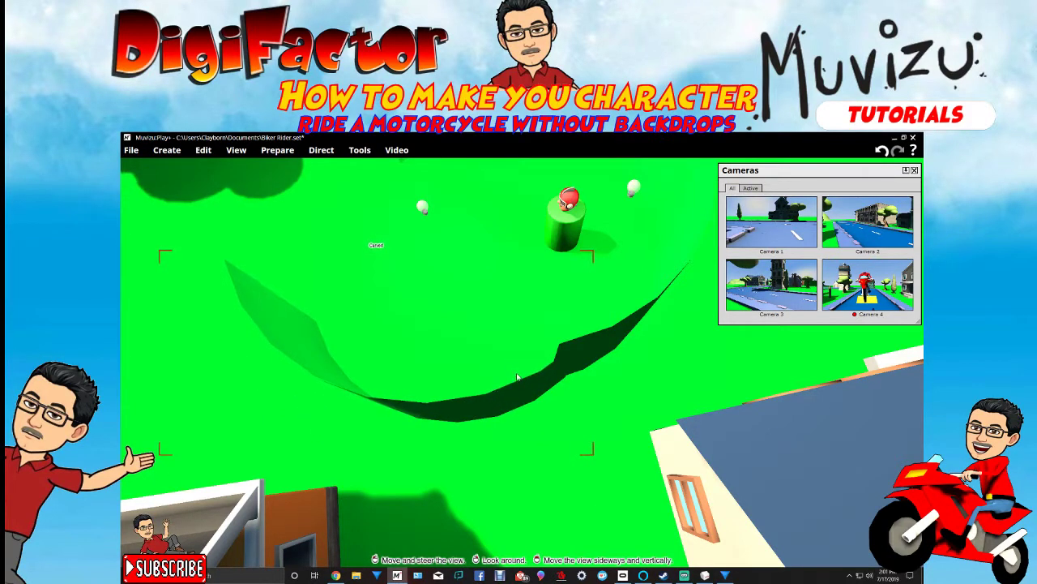
{"action": "right_click_drag", "start_coordinate": [496, 405], "coordinate": [465, 405]}
{"action": "left_click_drag", "start_coordinate": [496, 413], "coordinate": [493, 383]}
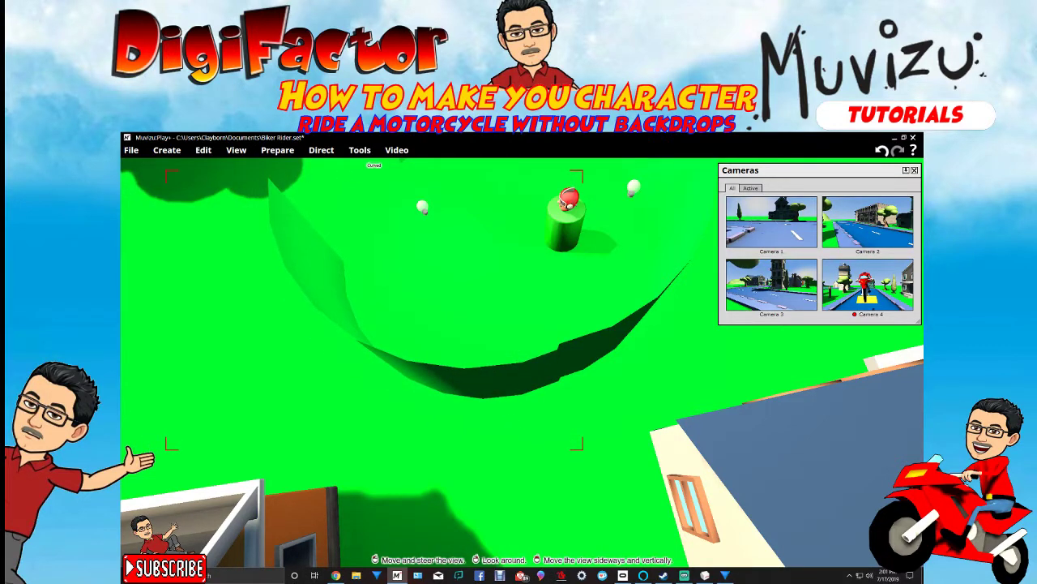
- Move the short green cylinder off the character so that it stands beside the body
{"action": "right_click_drag", "start_coordinate": [494, 384], "coordinate": [537, 295]}
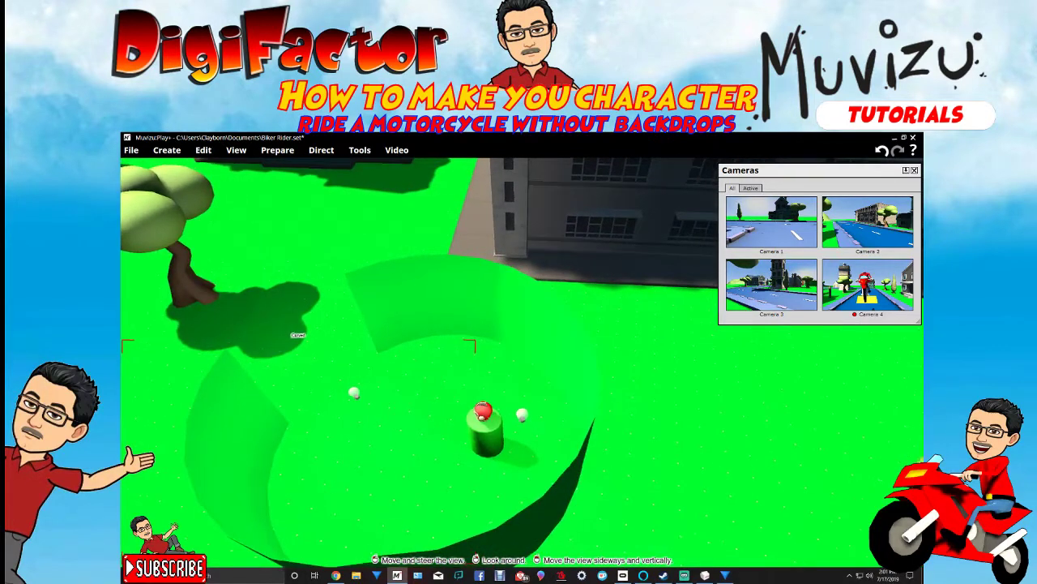
{"action": "right_click_drag", "start_coordinate": [603, 463], "coordinate": [524, 467]}
{"action": "scroll", "coordinate": [524, 467], "scroll_direction": "up", "scroll_amount": 2}
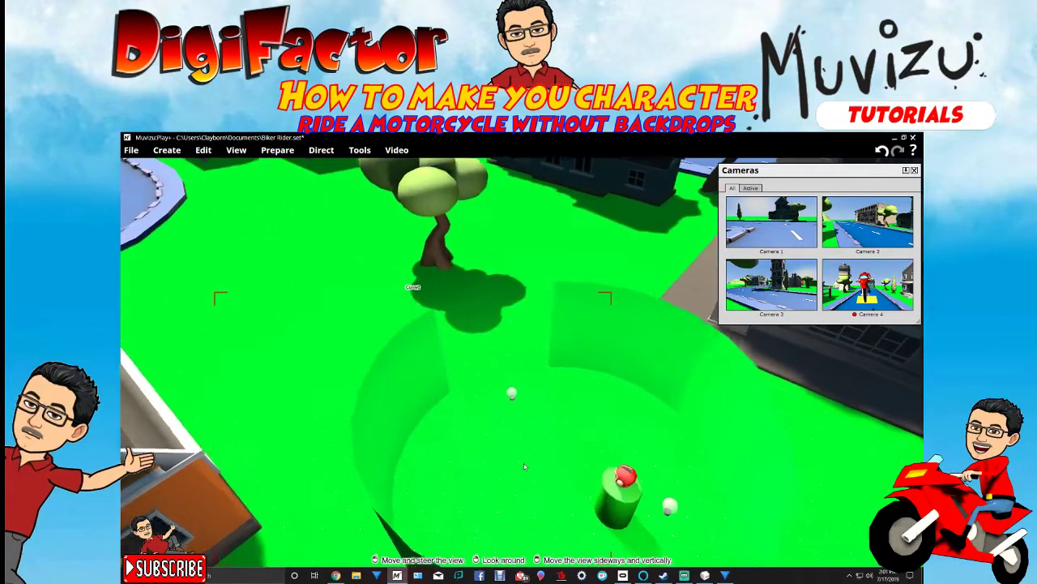
{"action": "scroll", "coordinate": [524, 467], "scroll_direction": "up", "scroll_amount": 10}
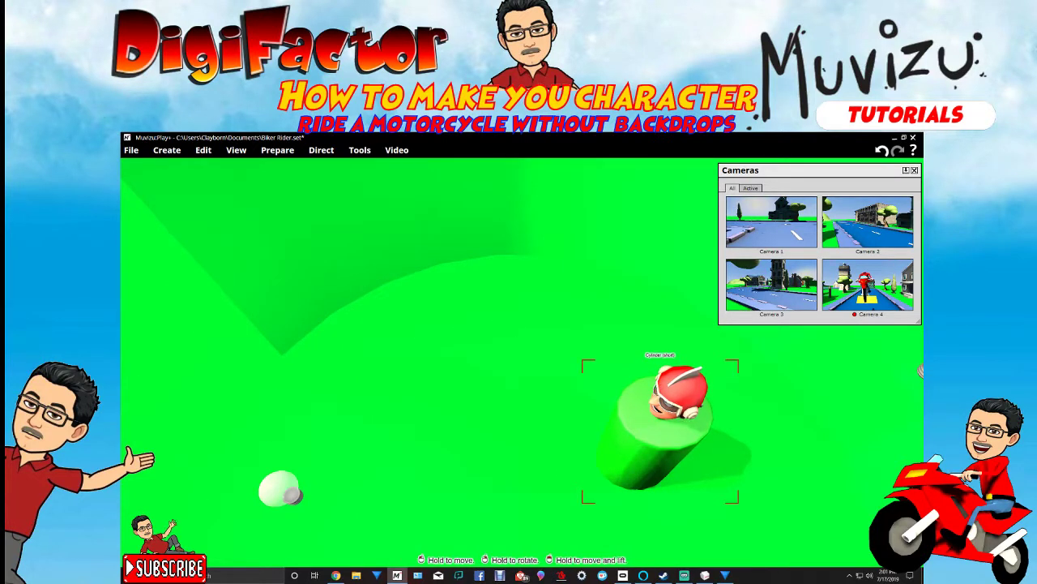
{"action": "left_click_drag", "start_coordinate": [664, 421], "coordinate": [492, 422]}
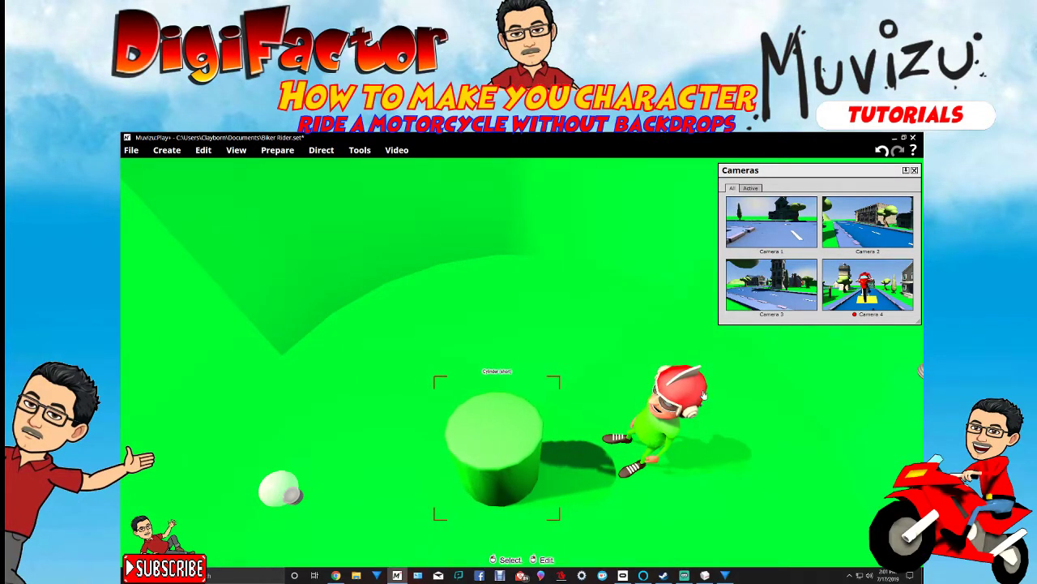
- Move the character into the short green cylinder so only the head sticks out, and bring the distant point light nearer to it
{"action": "left_click_drag", "start_coordinate": [681, 393], "coordinate": [490, 408]}
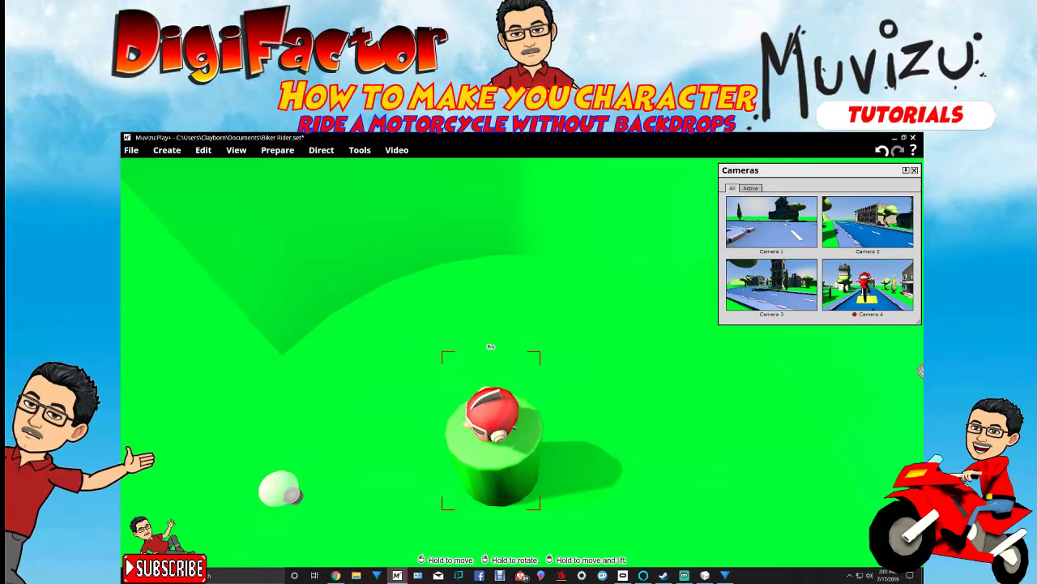
{"action": "right_click_drag", "start_coordinate": [747, 417], "coordinate": [760, 383]}
{"action": "double_click", "coordinate": [901, 392]}
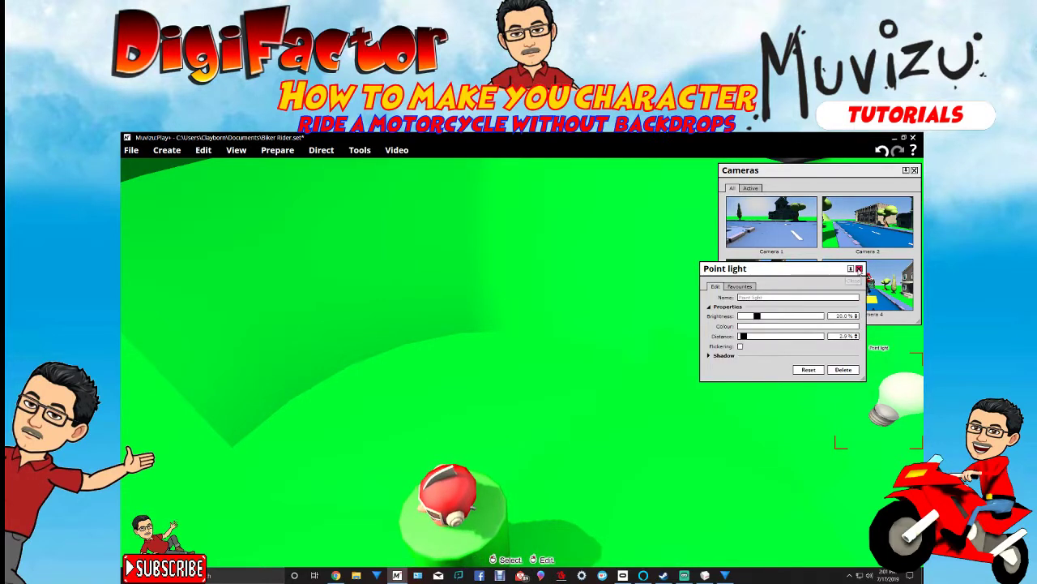
{"action": "left_click", "coordinate": [858, 269]}
{"action": "left_click_drag", "start_coordinate": [896, 399], "coordinate": [649, 383]}
- Examine the head, point lights and curved green backdrops from all around the set, looking for gaps in the wall
{"action": "middle_click_drag", "start_coordinate": [428, 340], "coordinate": [478, 397]}
{"action": "left_click_drag", "start_coordinate": [478, 397], "coordinate": [454, 389]}
{"action": "right_click_drag", "start_coordinate": [454, 389], "coordinate": [507, 361]}
{"action": "middle_click_drag", "start_coordinate": [507, 360], "coordinate": [576, 376]}
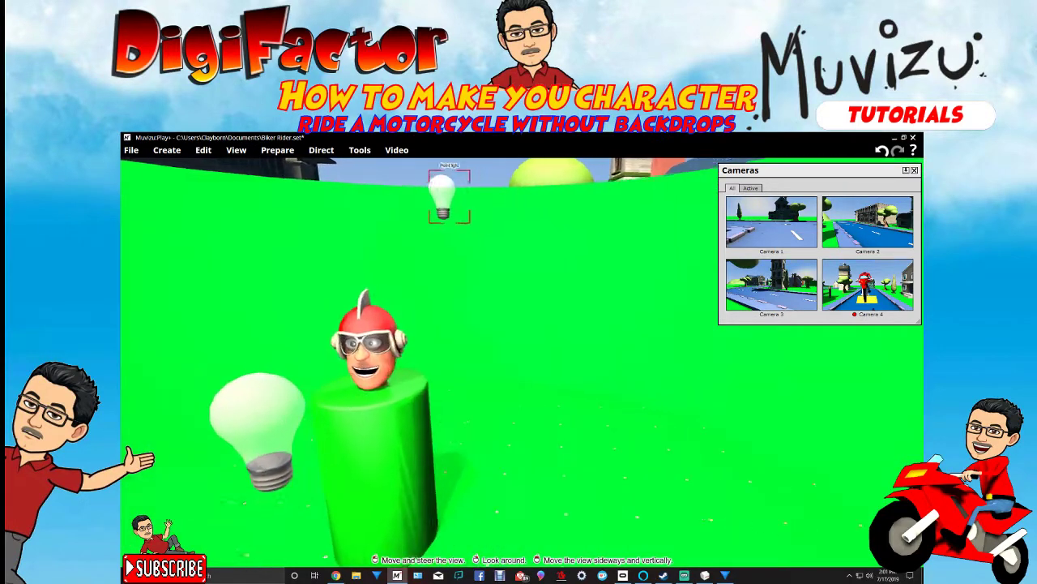
{"action": "right_click_drag", "start_coordinate": [575, 377], "coordinate": [462, 369]}
{"action": "middle_click_drag", "start_coordinate": [462, 369], "coordinate": [583, 373]}
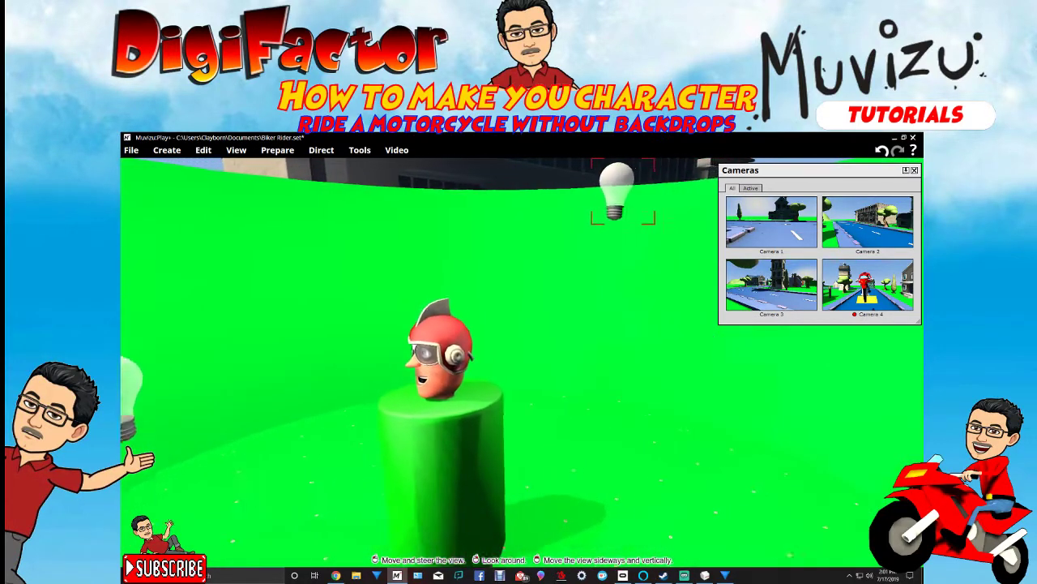
{"action": "right_click_drag", "start_coordinate": [584, 373], "coordinate": [518, 361]}
{"action": "middle_click_drag", "start_coordinate": [518, 361], "coordinate": [592, 372]}
{"action": "right_click_drag", "start_coordinate": [592, 373], "coordinate": [502, 365]}
{"action": "middle_click_drag", "start_coordinate": [503, 364], "coordinate": [564, 369]}
{"action": "right_click_drag", "start_coordinate": [564, 369], "coordinate": [483, 369]}
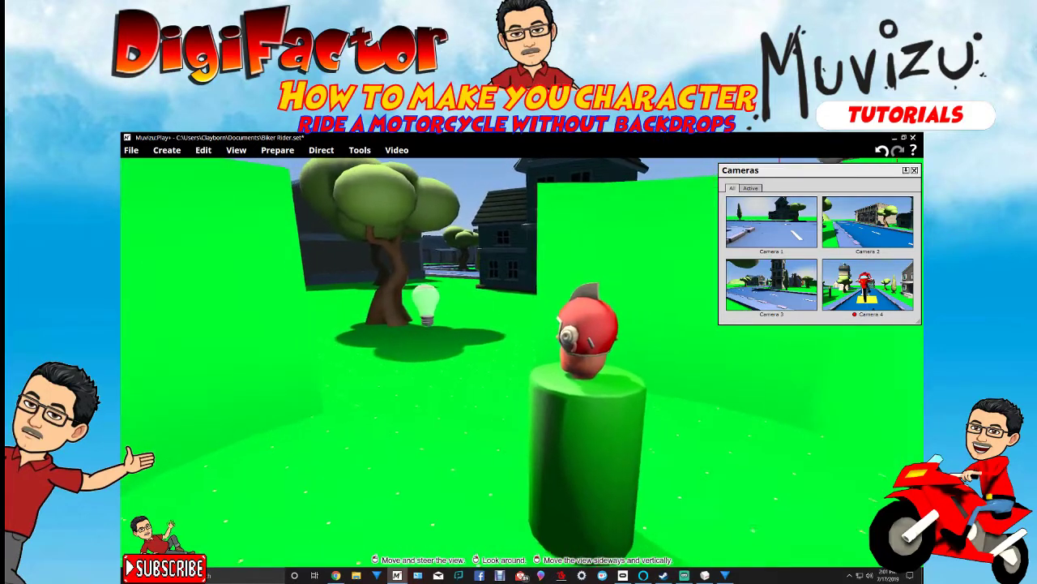
{"action": "middle_click_drag", "start_coordinate": [483, 369], "coordinate": [539, 373]}
{"action": "right_click_drag", "start_coordinate": [539, 372], "coordinate": [449, 369]}
{"action": "middle_click_drag", "start_coordinate": [450, 369], "coordinate": [547, 373]}
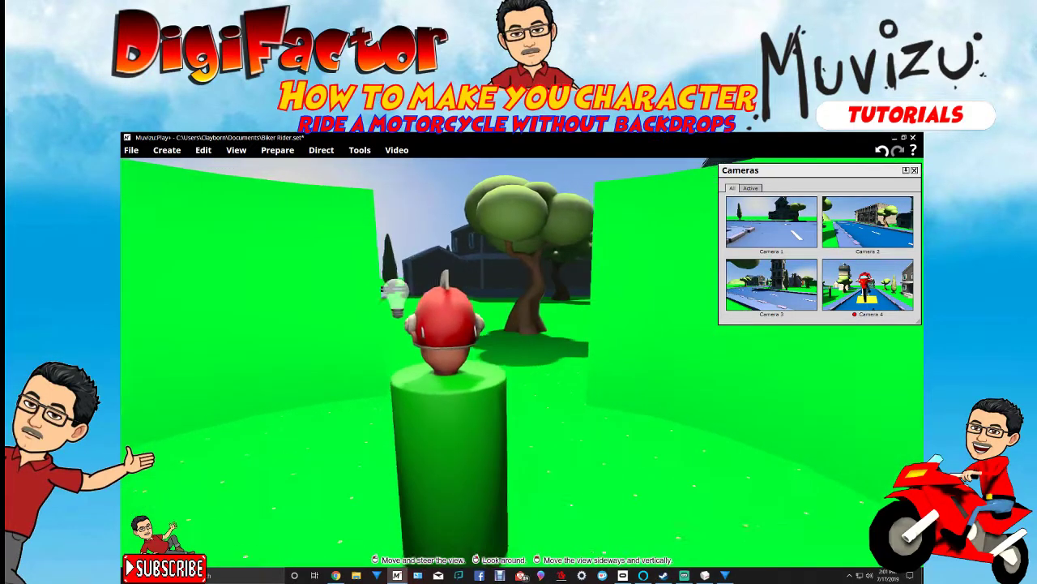
{"action": "right_click_drag", "start_coordinate": [547, 373], "coordinate": [591, 373]}
{"action": "middle_click_drag", "start_coordinate": [592, 372], "coordinate": [600, 373]}
- Paste another curved green backdrop, then rotate and move it to close the open gap behind the character's head
{"action": "middle_click_drag", "start_coordinate": [430, 405], "coordinate": [378, 360]}
{"action": "right_click", "coordinate": [349, 401]}
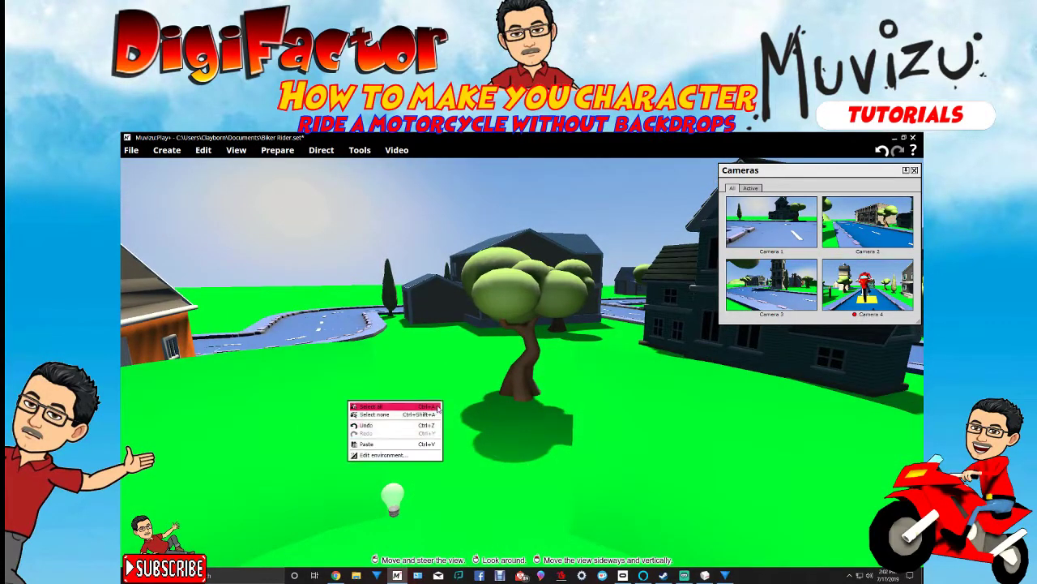
{"action": "left_click", "coordinate": [422, 445]}
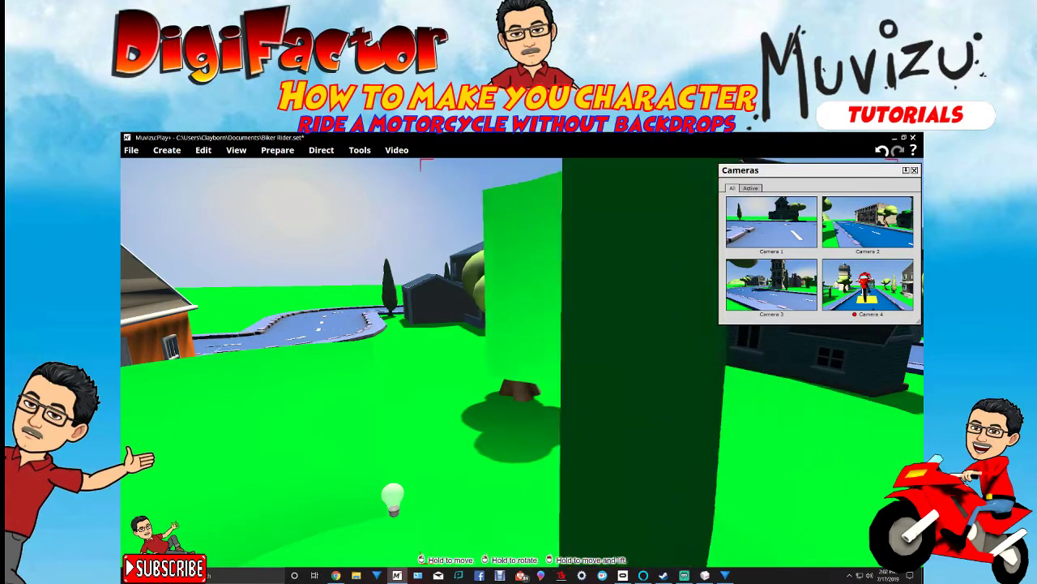
{"action": "right_click_drag", "start_coordinate": [466, 275], "coordinate": [527, 276]}
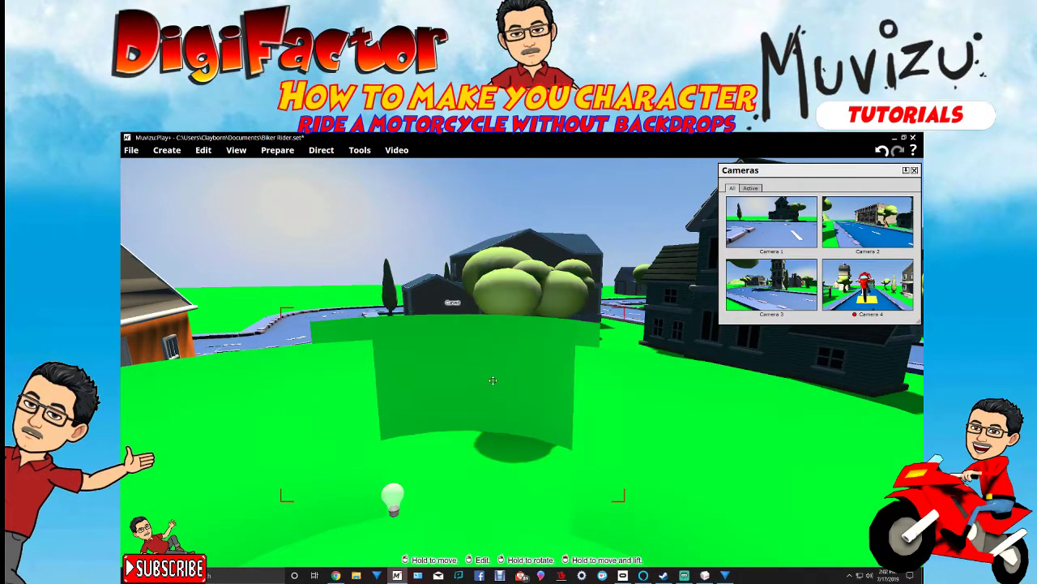
{"action": "left_click_drag", "start_coordinate": [496, 421], "coordinate": [484, 530]}
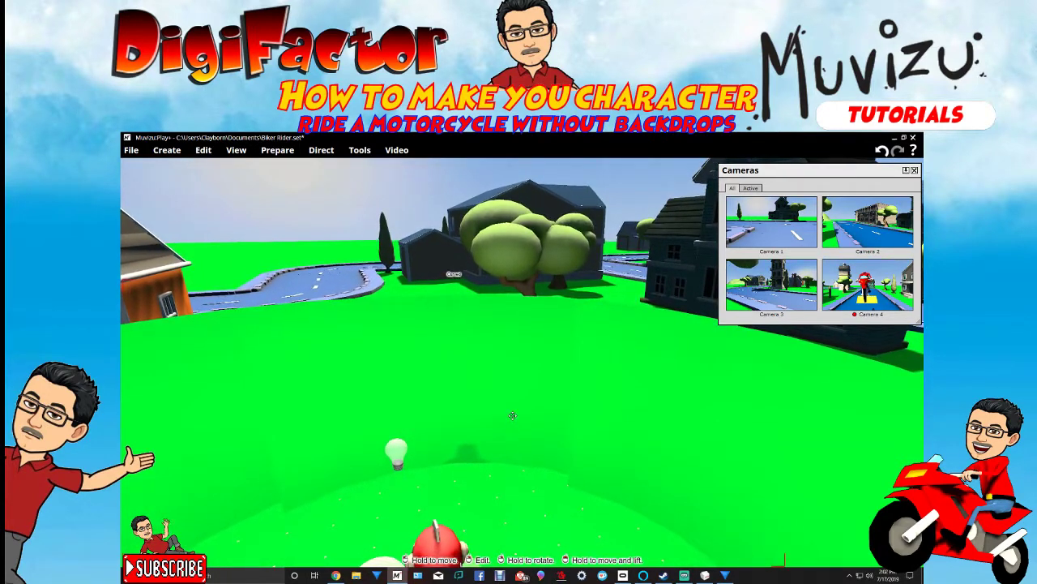
- Check the shadow-casting option in the pasted curved backdrop's lighting settings
{"action": "right_click", "coordinate": [511, 416]}
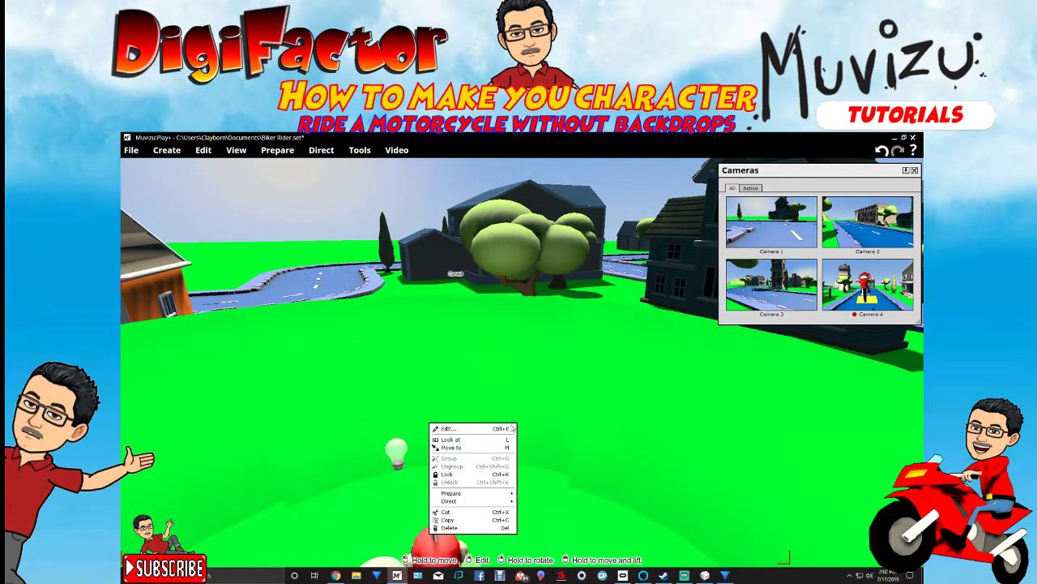
{"action": "left_click", "coordinate": [511, 428]}
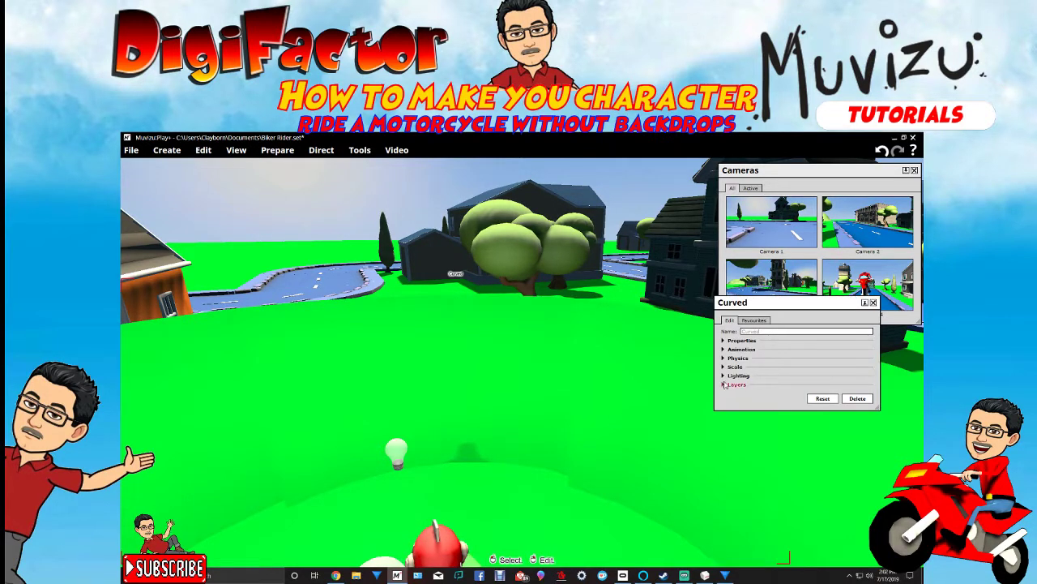
{"action": "left_click", "coordinate": [729, 377]}
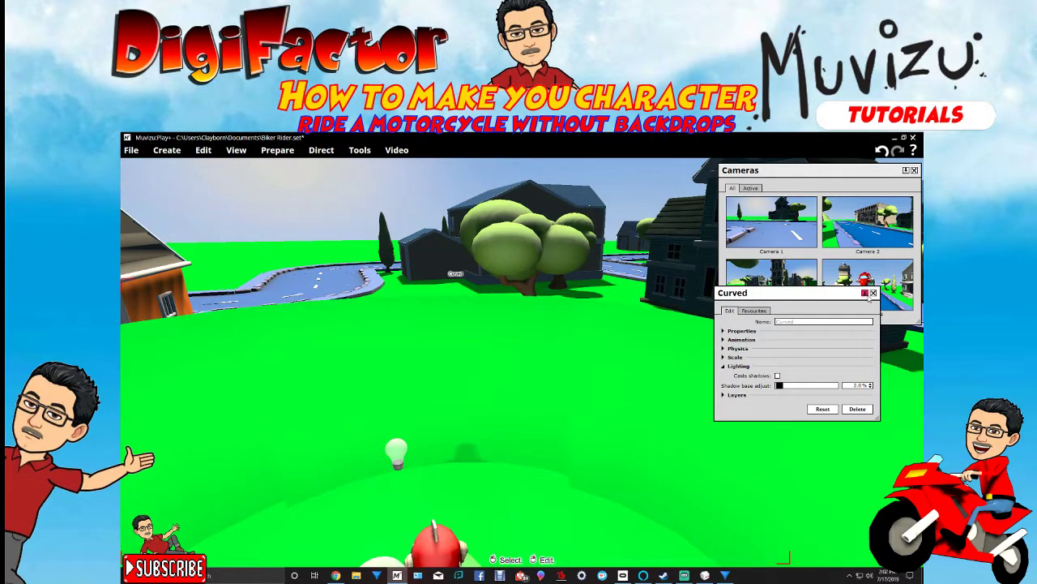
{"action": "left_click", "coordinate": [873, 294]}
- Reposition the large point light near the character's head inside the enclosed set
{"action": "right_click_drag", "start_coordinate": [452, 532], "coordinate": [654, 217]}
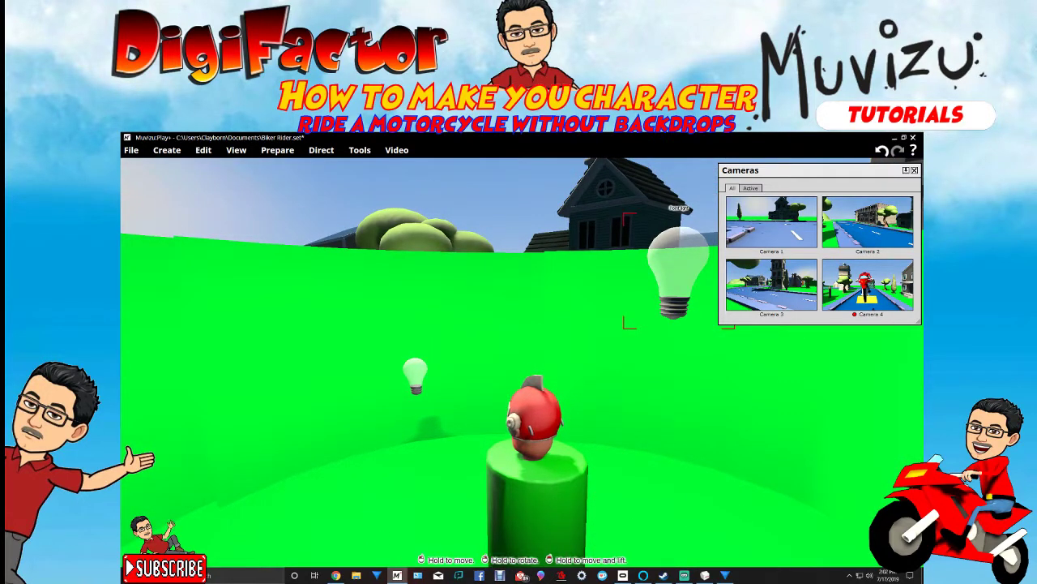
{"action": "left_click_drag", "start_coordinate": [679, 273], "coordinate": [662, 199]}
{"action": "mouse_move", "coordinate": [491, 249]}
{"action": "right_mouse_down"}
{"action": "mouse_move", "coordinate": [490, 204]}
{"action": "mouse_move", "coordinate": [488, 255]}
{"action": "mouse_move", "coordinate": [458, 301]}
{"action": "mouse_move", "coordinate": [510, 312]}
{"action": "mouse_move", "coordinate": [555, 263]}
{"action": "mouse_move", "coordinate": [502, 243]}
{"action": "right_mouse_up"}
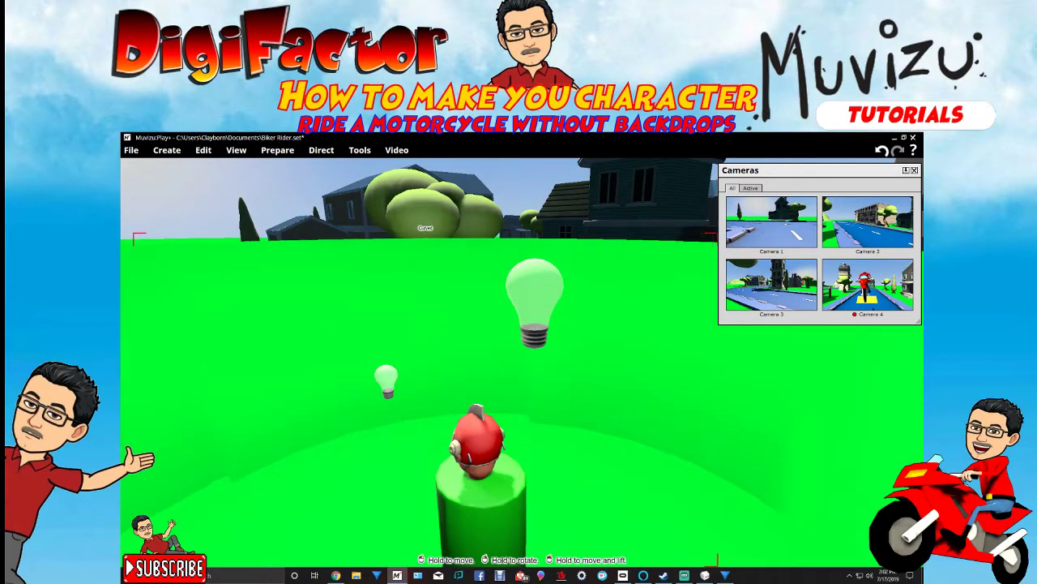
- Inspect the enclosed green set around the head and both point lights, coming round to face the character
{"action": "middle_click_drag", "start_coordinate": [401, 470], "coordinate": [413, 405]}
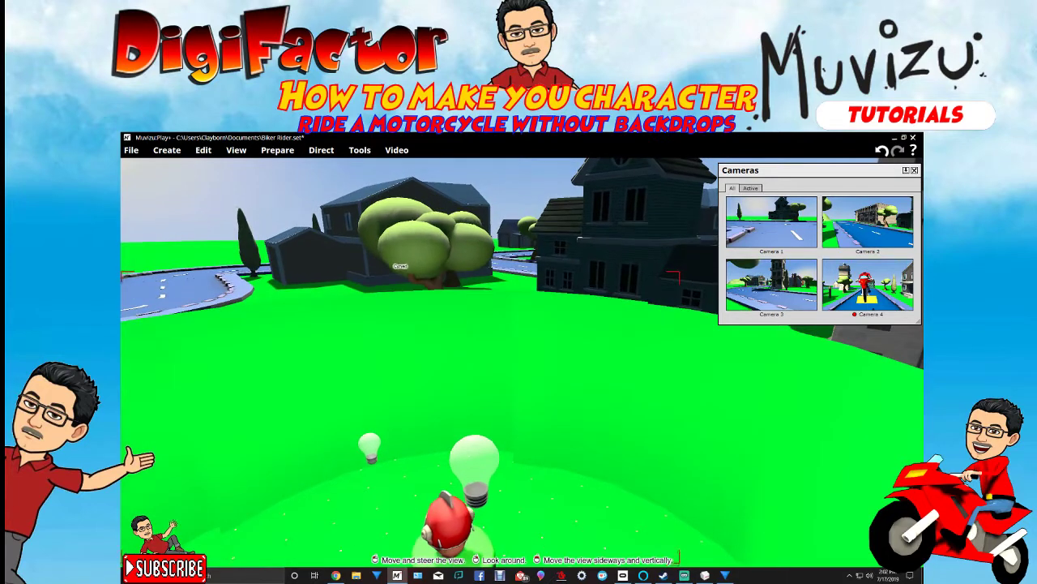
{"action": "right_click_drag", "start_coordinate": [413, 405], "coordinate": [461, 415]}
{"action": "middle_click_drag", "start_coordinate": [462, 415], "coordinate": [381, 434]}
{"action": "right_click_drag", "start_coordinate": [381, 434], "coordinate": [454, 417]}
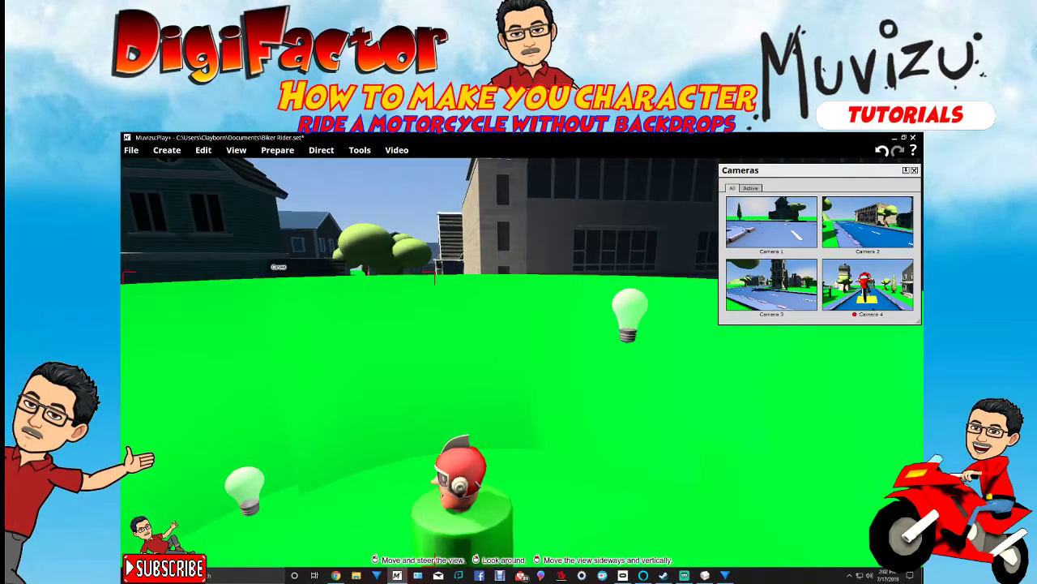
{"action": "middle_click_drag", "start_coordinate": [453, 417], "coordinate": [455, 438]}
{"action": "left_click_drag", "start_coordinate": [456, 438], "coordinate": [446, 393]}
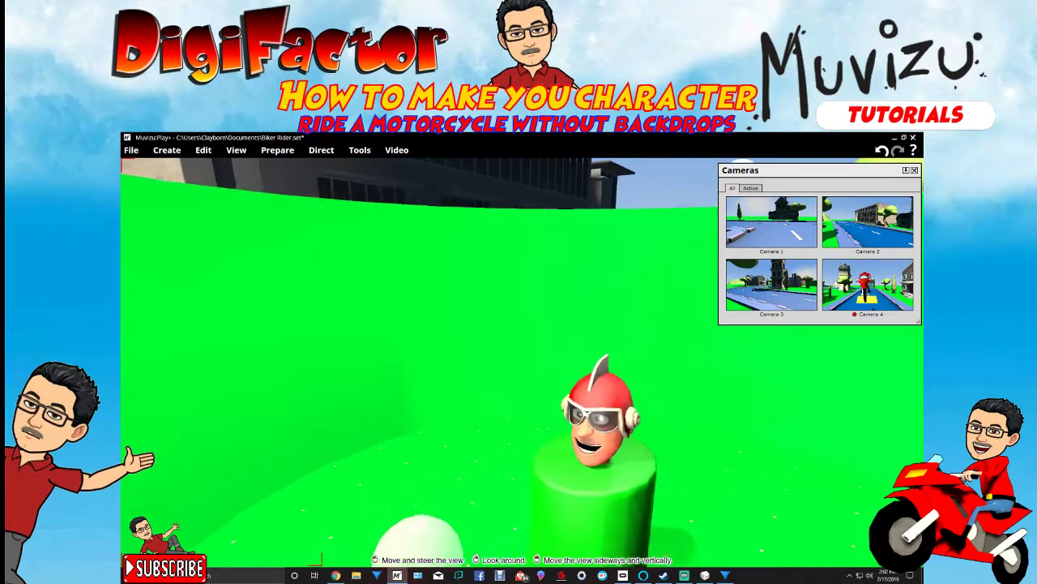
{"action": "middle_click_drag", "start_coordinate": [446, 393], "coordinate": [401, 394]}
{"action": "right_click_drag", "start_coordinate": [402, 395], "coordinate": [482, 397]}
{"action": "left_click_drag", "start_coordinate": [392, 489], "coordinate": [348, 541]}
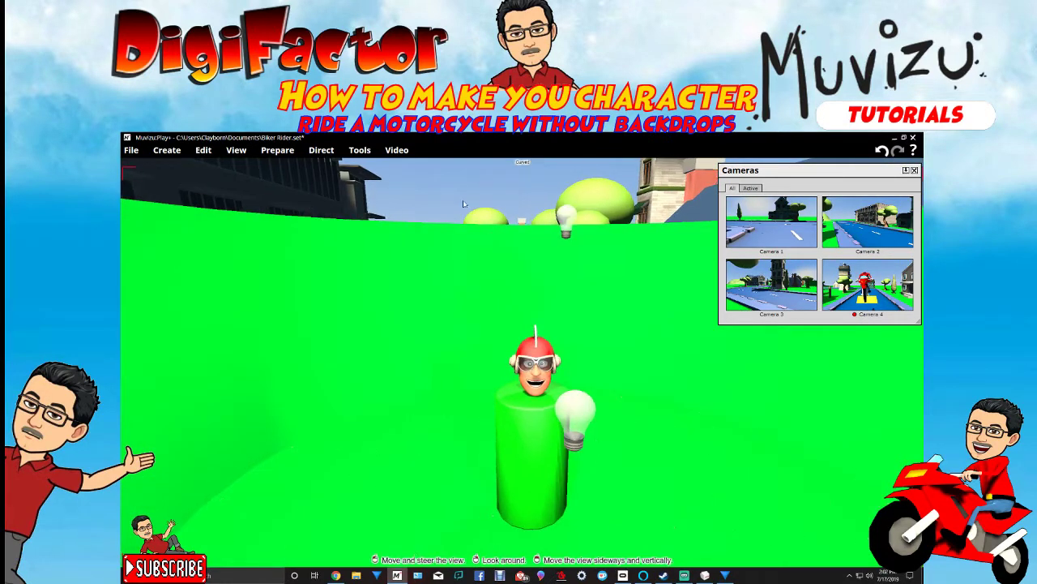
- Create a new camera and place it in front of the character so it frames the face against the green backdrop
{"action": "left_click", "coordinate": [156, 152]}
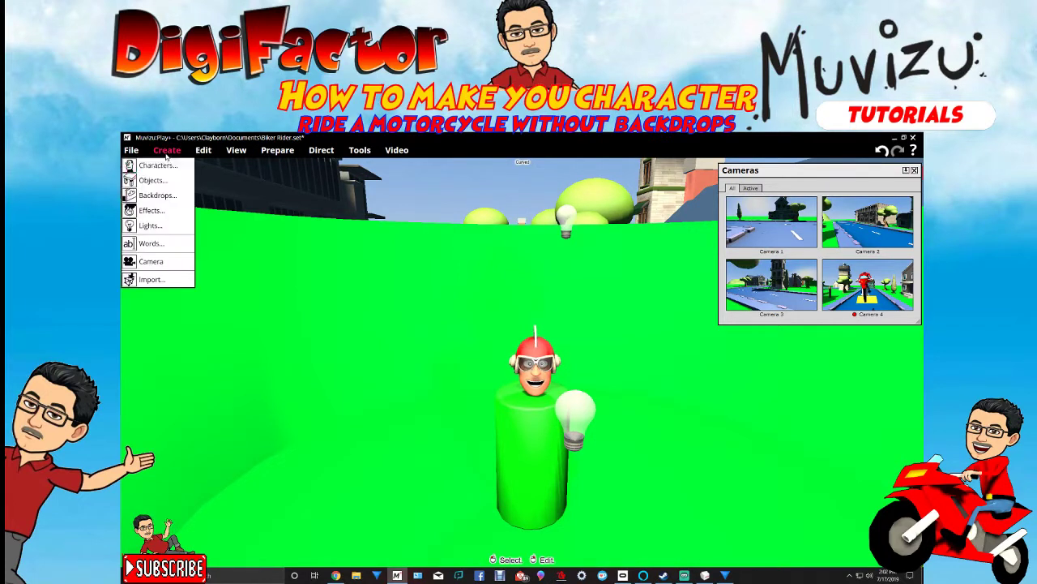
{"action": "left_click", "coordinate": [158, 270]}
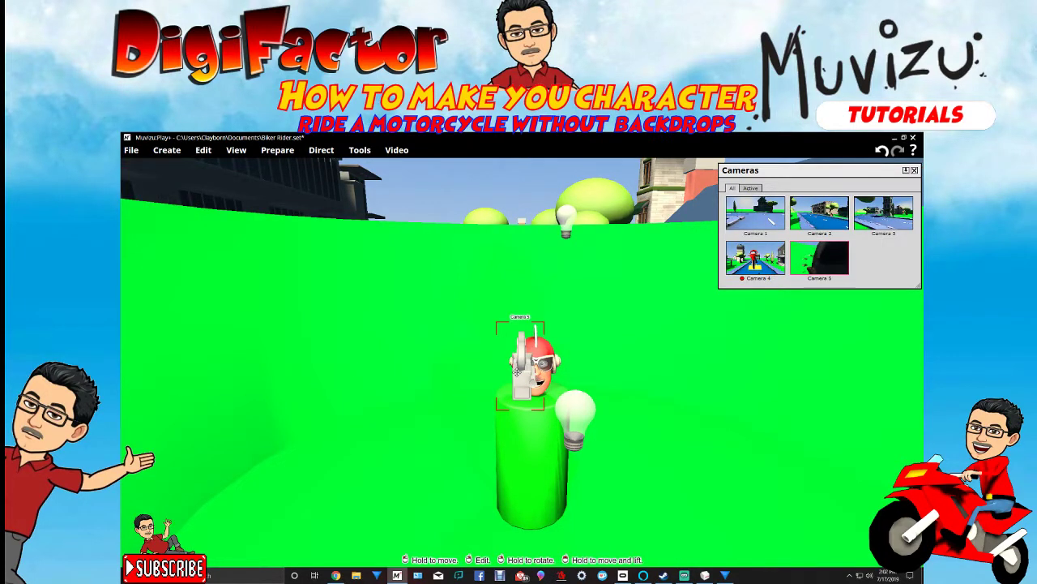
{"action": "left_click_drag", "start_coordinate": [517, 369], "coordinate": [522, 409]}
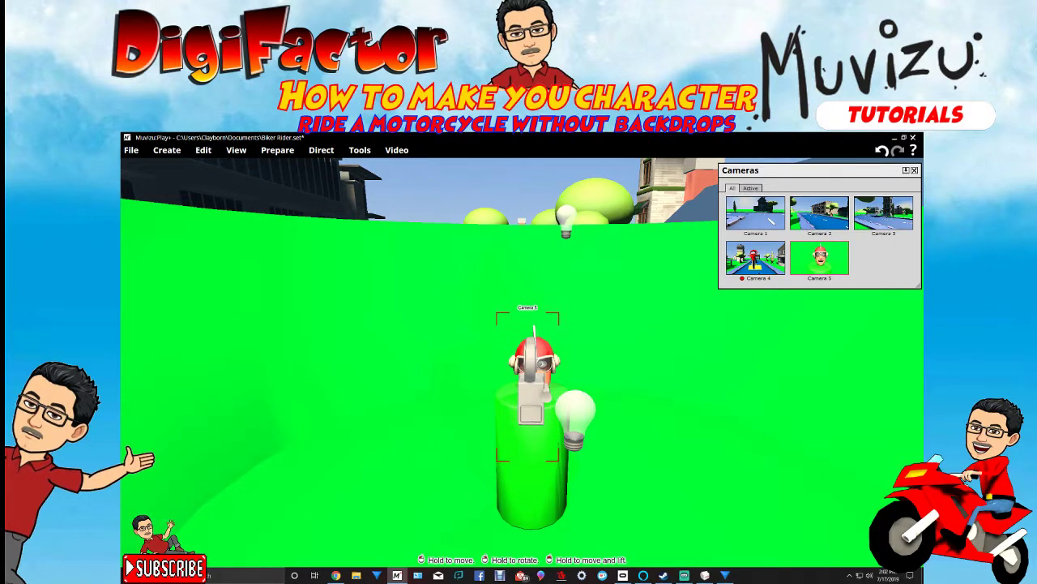
{"action": "right_click_drag", "start_coordinate": [640, 455], "coordinate": [540, 241]}
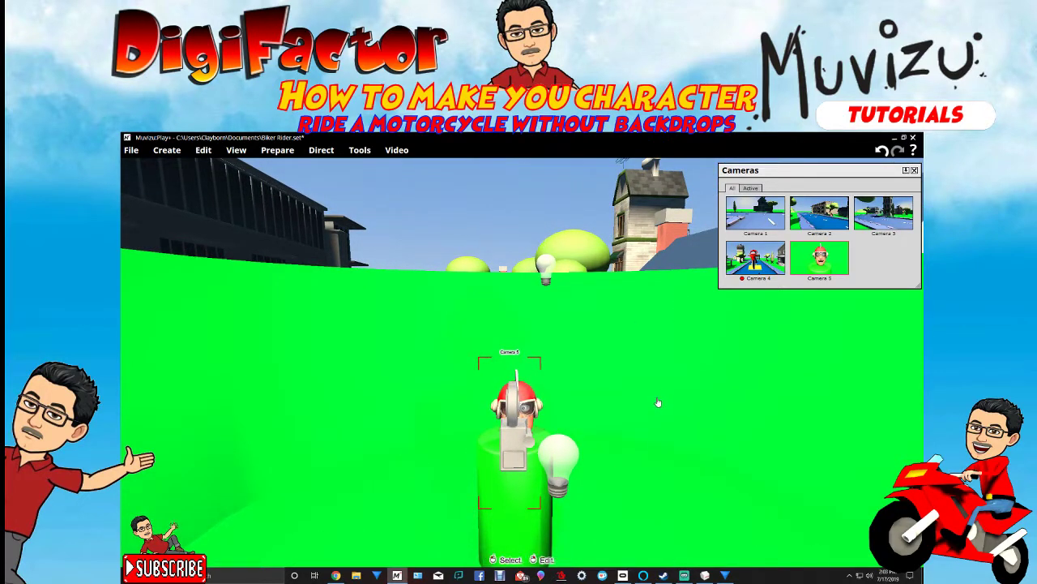
{"action": "mouse_move", "coordinate": [656, 501]}
{"action": "right_mouse_down"}
{"action": "mouse_move", "coordinate": [656, 413]}
{"action": "mouse_move", "coordinate": [655, 543]}
{"action": "right_mouse_up"}
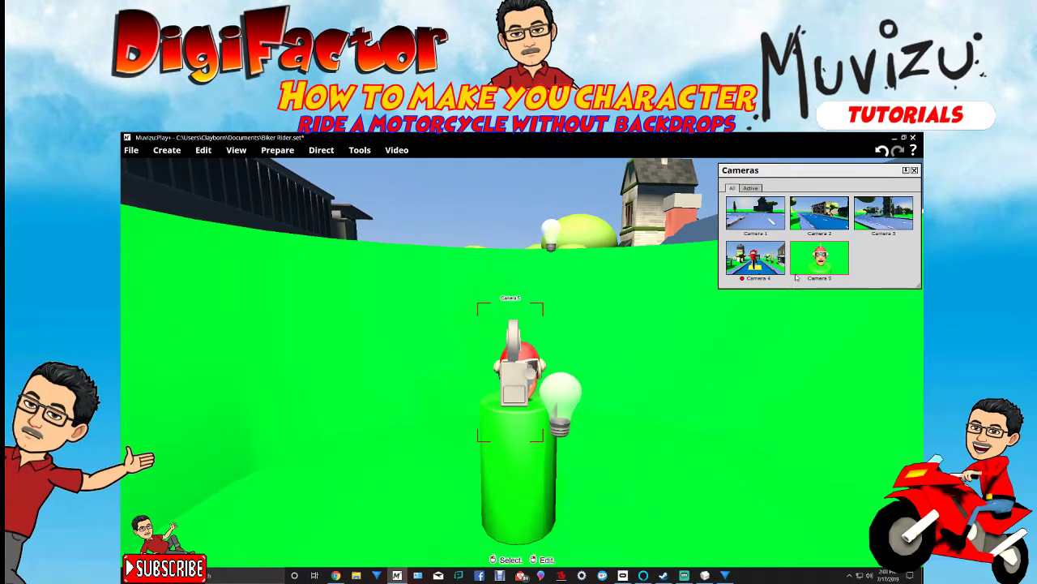
- Open Camera 5 in its own enlarged preview window and adjust the camera's position to frame the head on the cylinder
{"action": "left_click_drag", "start_coordinate": [819, 257], "coordinate": [196, 198]}
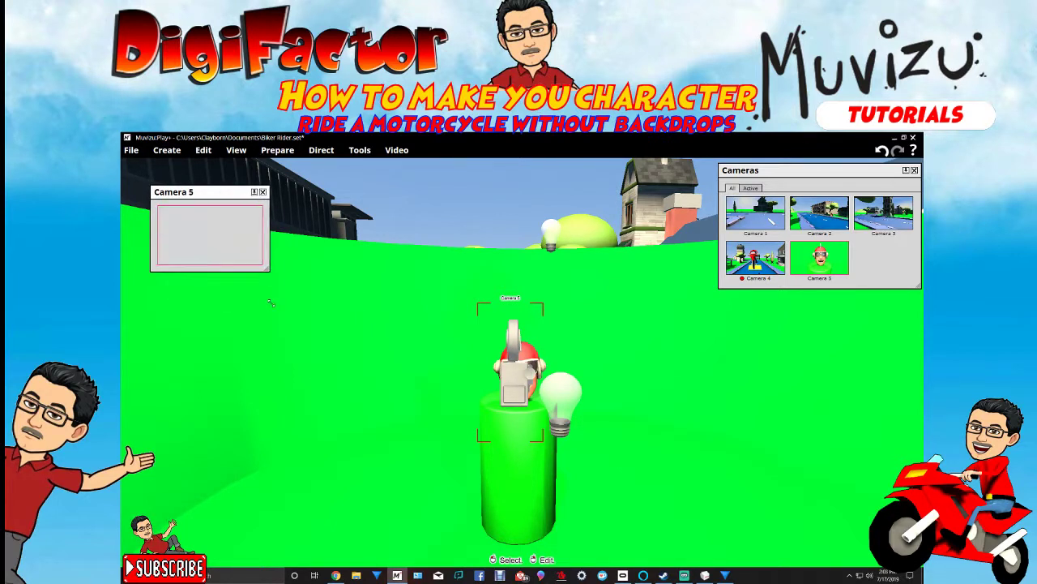
{"action": "left_click_drag", "start_coordinate": [230, 250], "coordinate": [416, 353]}
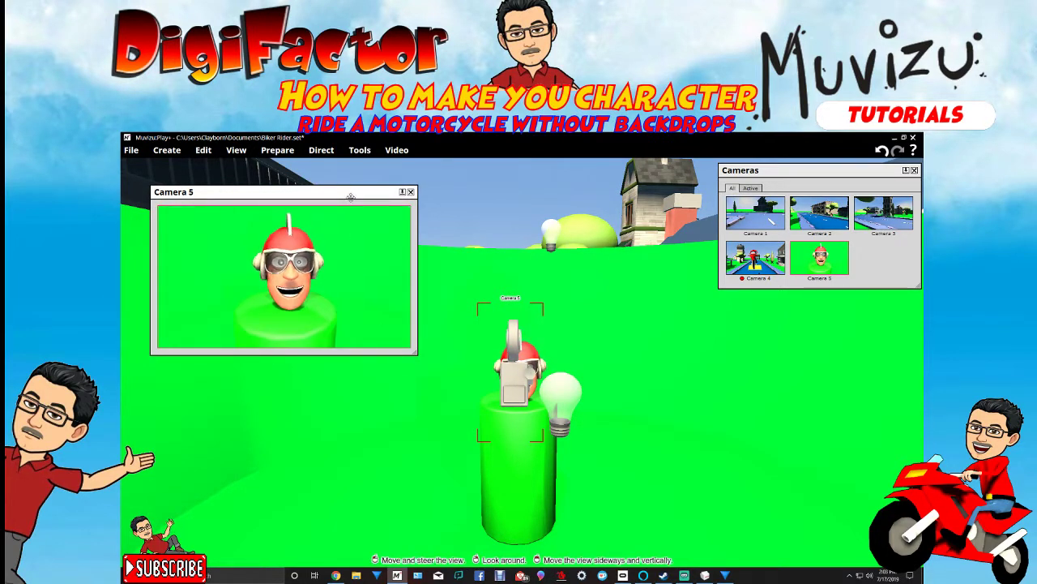
{"action": "left_click_drag", "start_coordinate": [350, 197], "coordinate": [321, 190]}
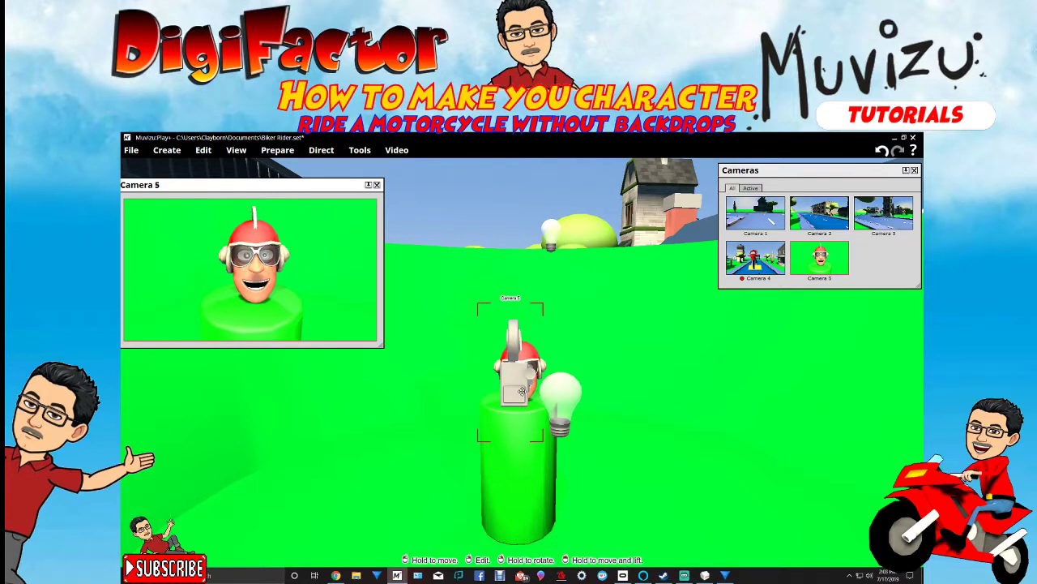
{"action": "left_click_drag", "start_coordinate": [522, 391], "coordinate": [528, 406]}
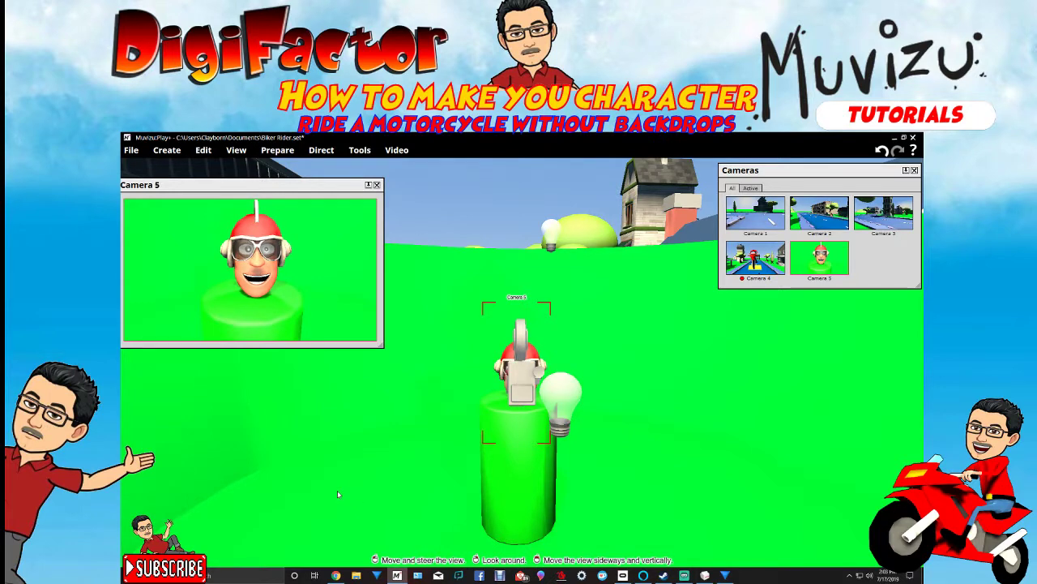
- Survey the whole town from high above, including the green screen set's location among the houses and roads
{"action": "scroll", "coordinate": [338, 495], "scroll_direction": "down", "scroll_amount": 4}
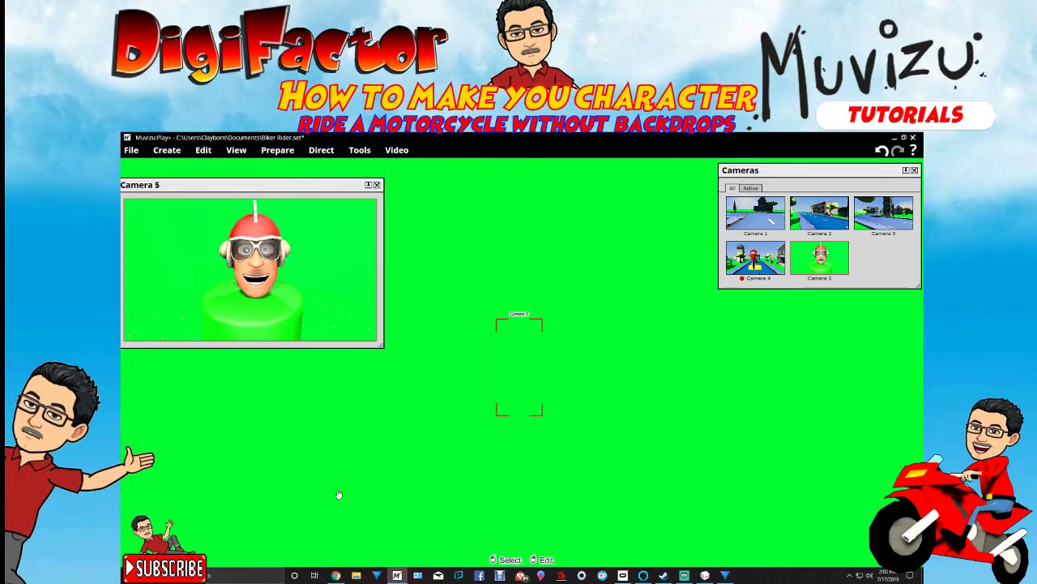
{"action": "scroll", "coordinate": [338, 494], "scroll_direction": "down", "scroll_amount": 5}
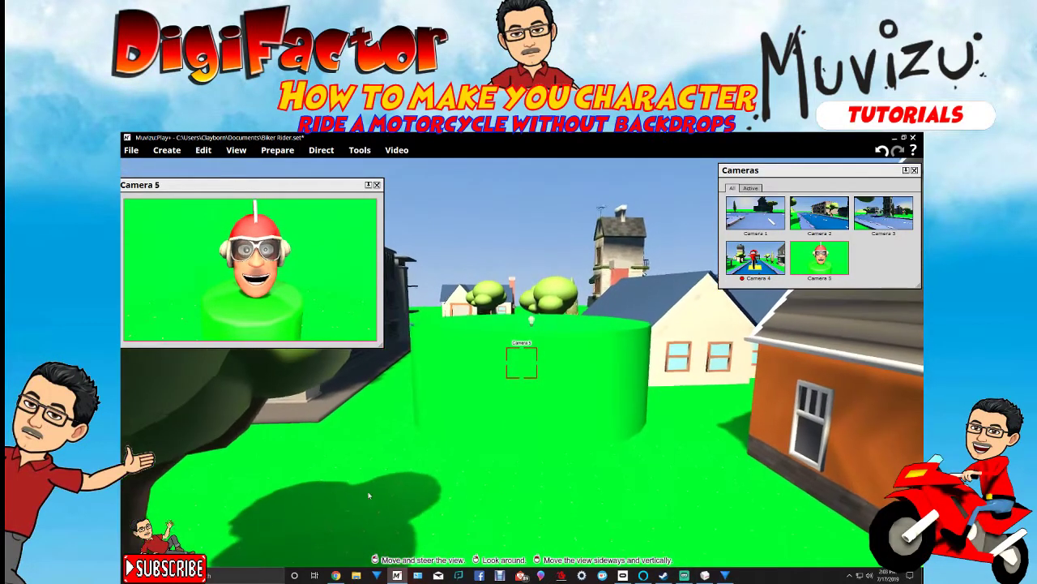
{"action": "scroll", "coordinate": [368, 495], "scroll_direction": "down", "scroll_amount": 6}
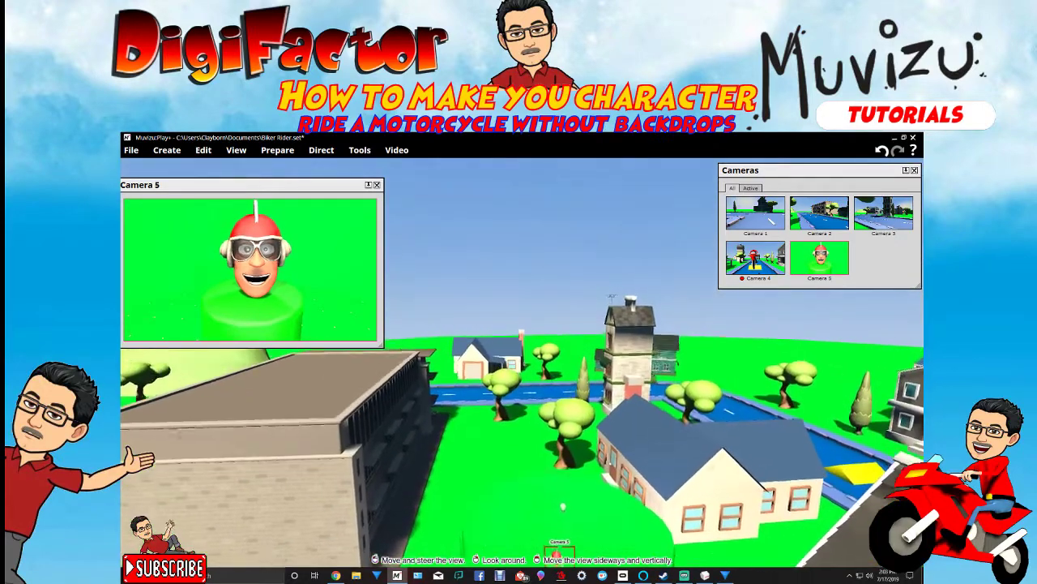
{"action": "scroll", "coordinate": [369, 495], "scroll_direction": "down", "scroll_amount": 6}
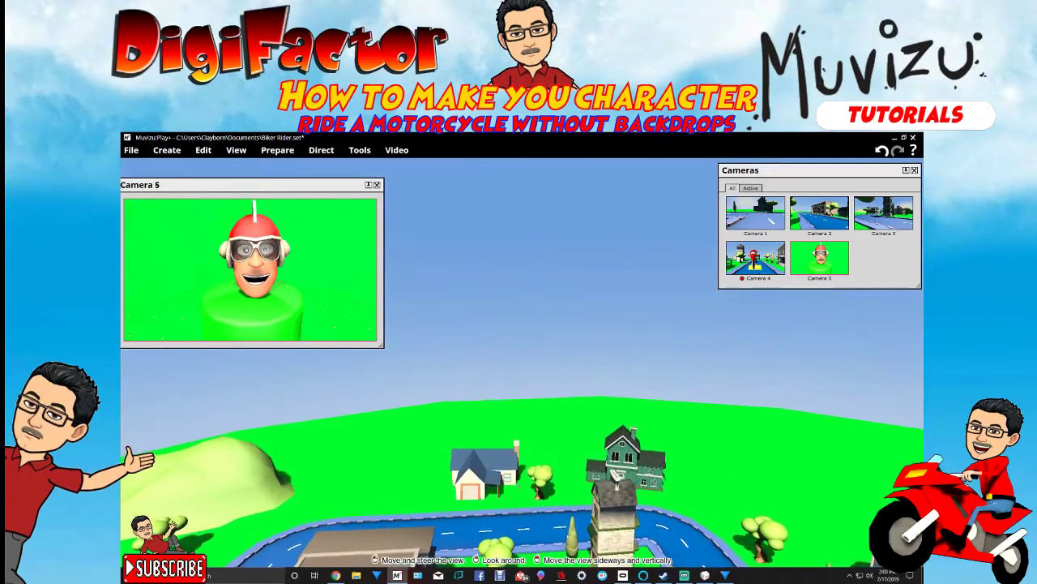
{"action": "right_click_drag", "start_coordinate": [368, 495], "coordinate": [369, 539]}
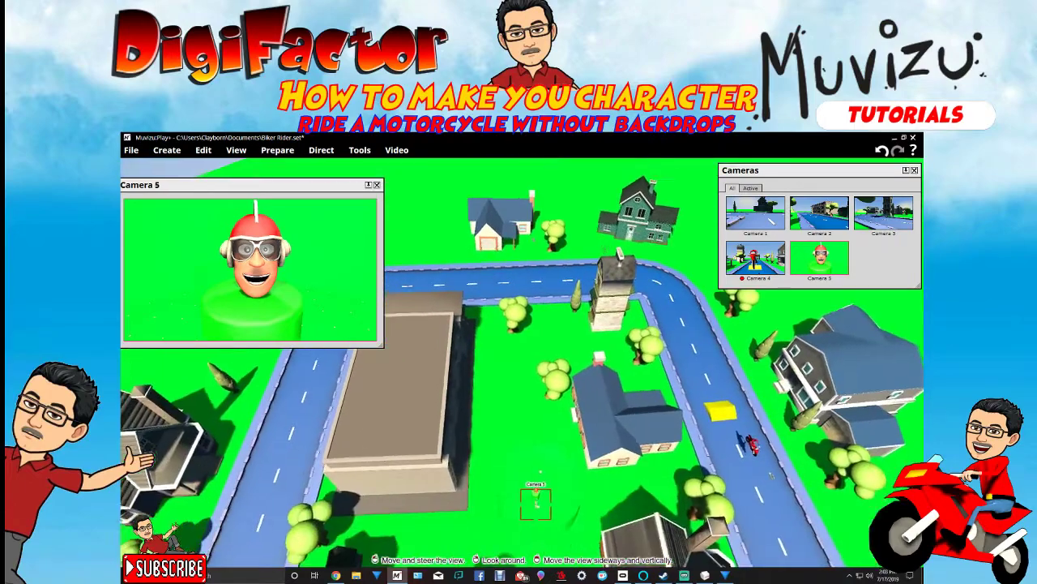
{"action": "left_click_drag", "start_coordinate": [369, 496], "coordinate": [349, 530]}
{"action": "right_click_drag", "start_coordinate": [368, 495], "coordinate": [368, 544]}
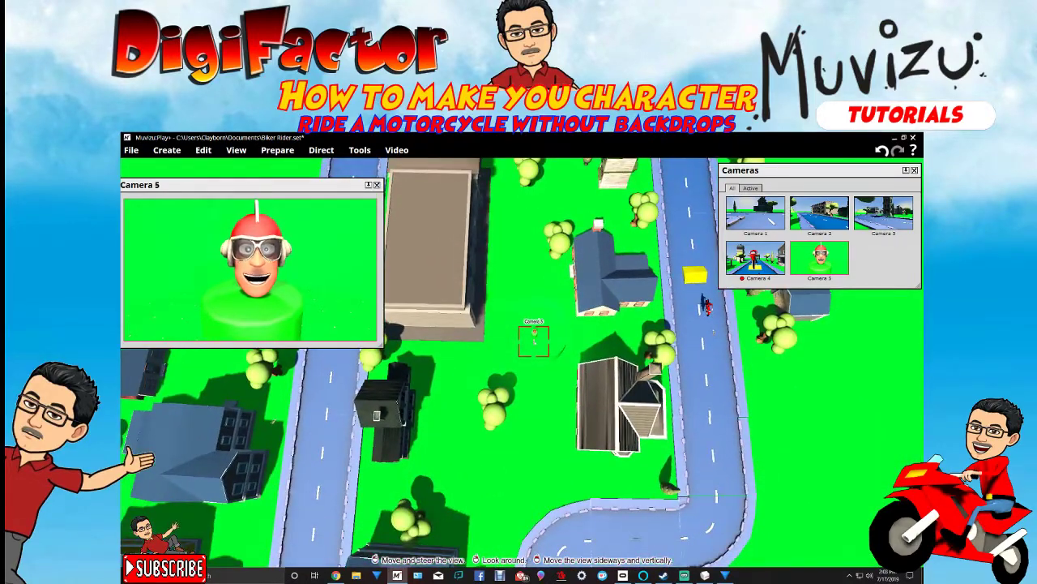
{"action": "mouse_move", "coordinate": [369, 495]}
{"action": "middle_mouse_down"}
{"action": "mouse_move", "coordinate": [370, 465]}
{"action": "mouse_move", "coordinate": [323, 464]}
{"action": "mouse_move", "coordinate": [334, 437]}
{"action": "middle_mouse_up"}
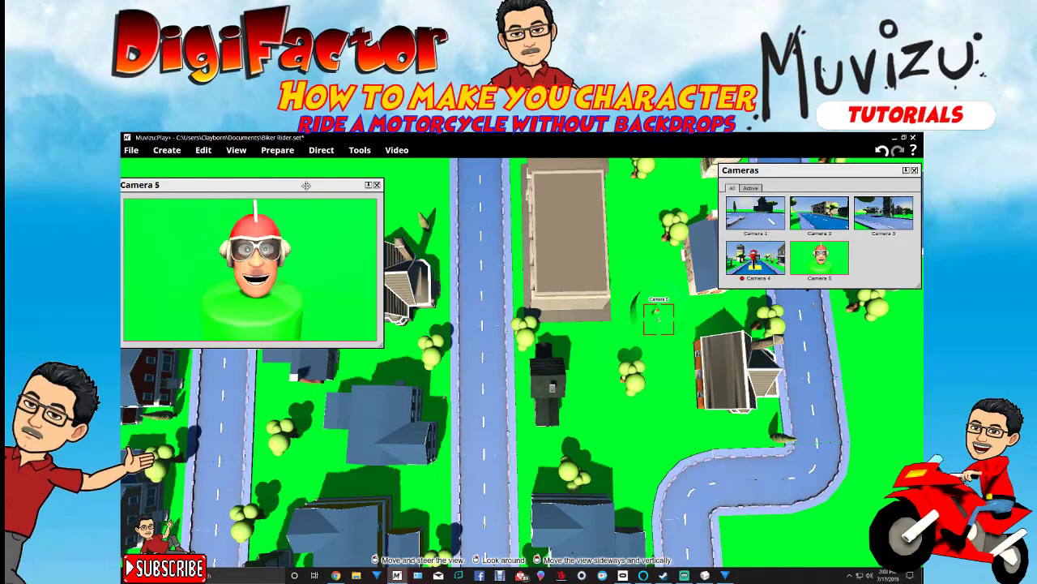
- Shrink the Camera 5 preview window and place it beside the cameras list, clear of the middle of the town
{"action": "left_click_drag", "start_coordinate": [306, 186], "coordinate": [757, 305]}
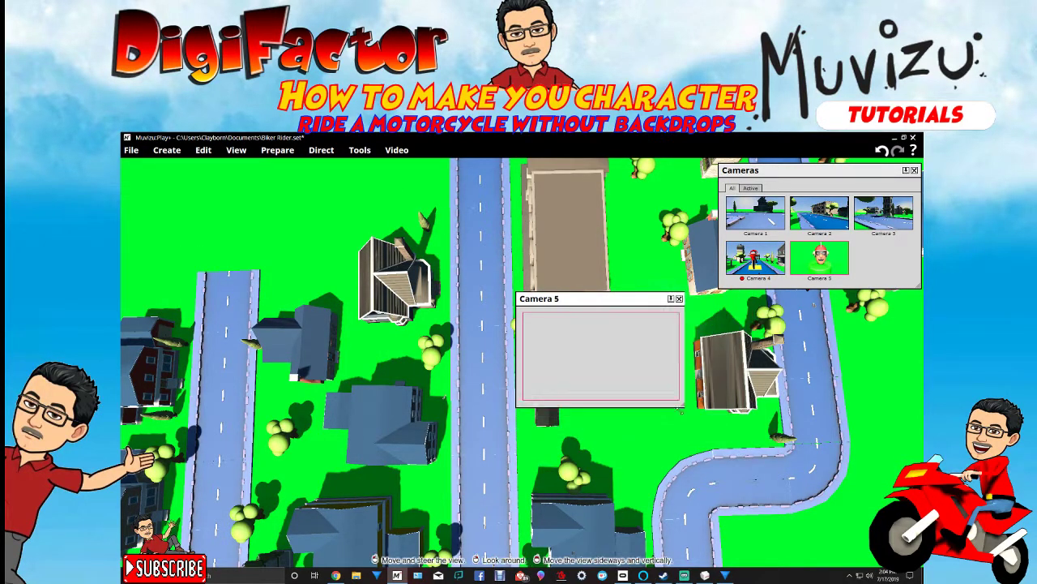
{"action": "left_click_drag", "start_coordinate": [582, 301], "coordinate": [638, 205]}
{"action": "left_click_drag", "start_coordinate": [603, 400], "coordinate": [592, 423]}
{"action": "right_click_drag", "start_coordinate": [591, 423], "coordinate": [592, 374]}
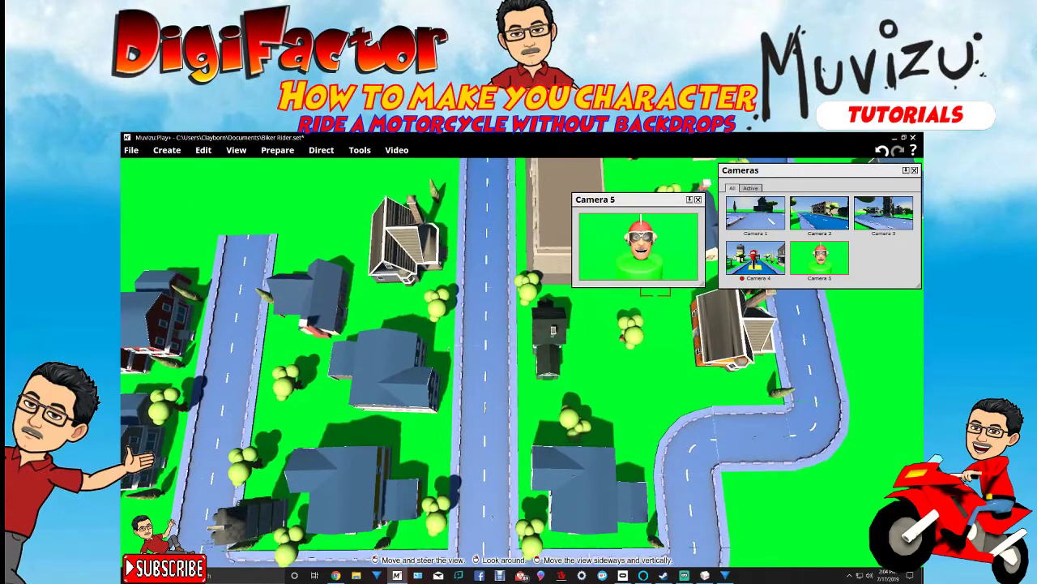
- Try to create another camera from the high viewpoint over the town
{"action": "left_click_drag", "start_coordinate": [592, 374], "coordinate": [587, 392]}
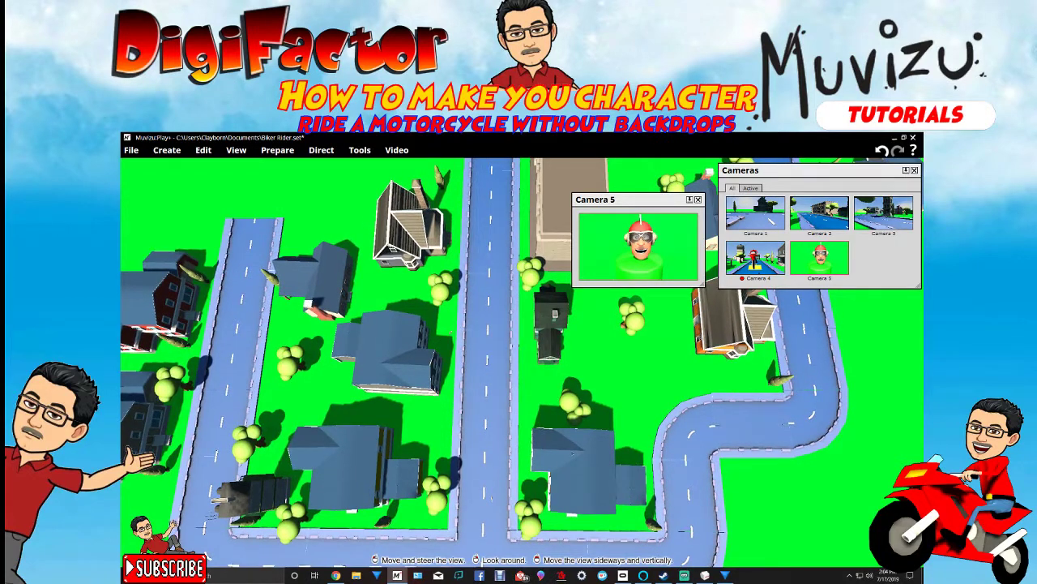
{"action": "left_click", "coordinate": [167, 150]}
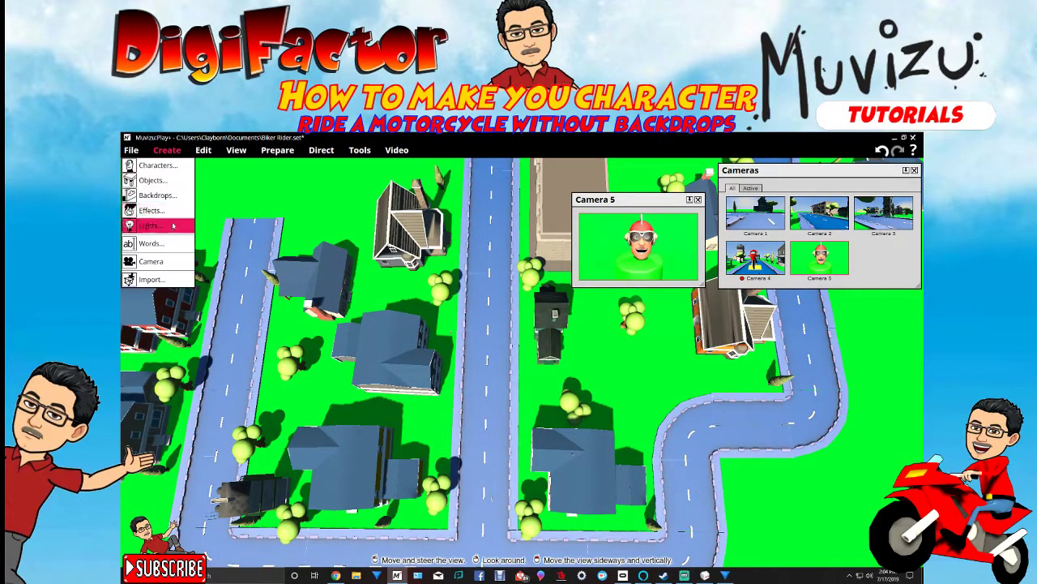
{"action": "left_click", "coordinate": [154, 261]}
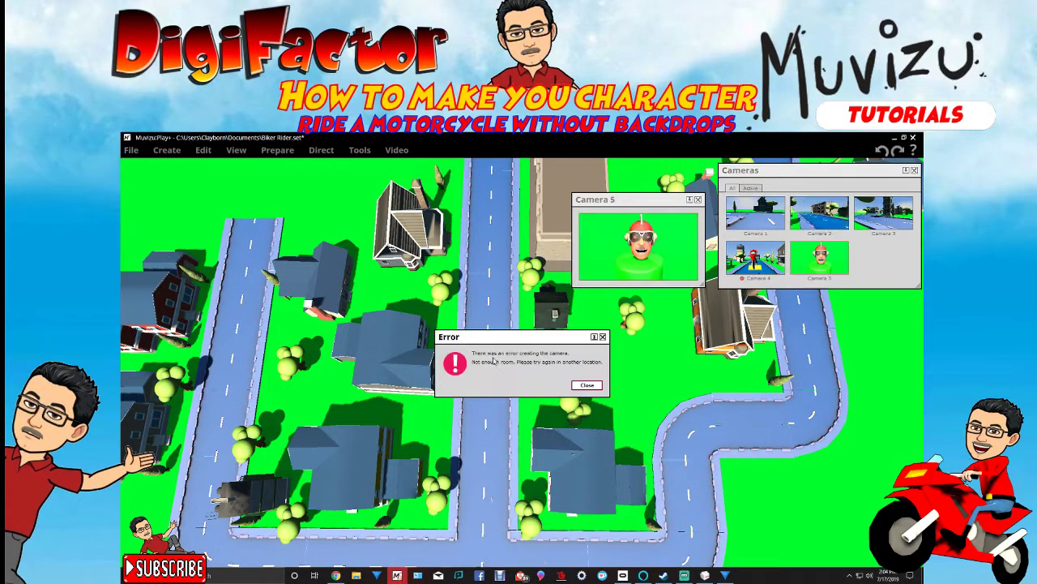
{"action": "left_click", "coordinate": [582, 389]}
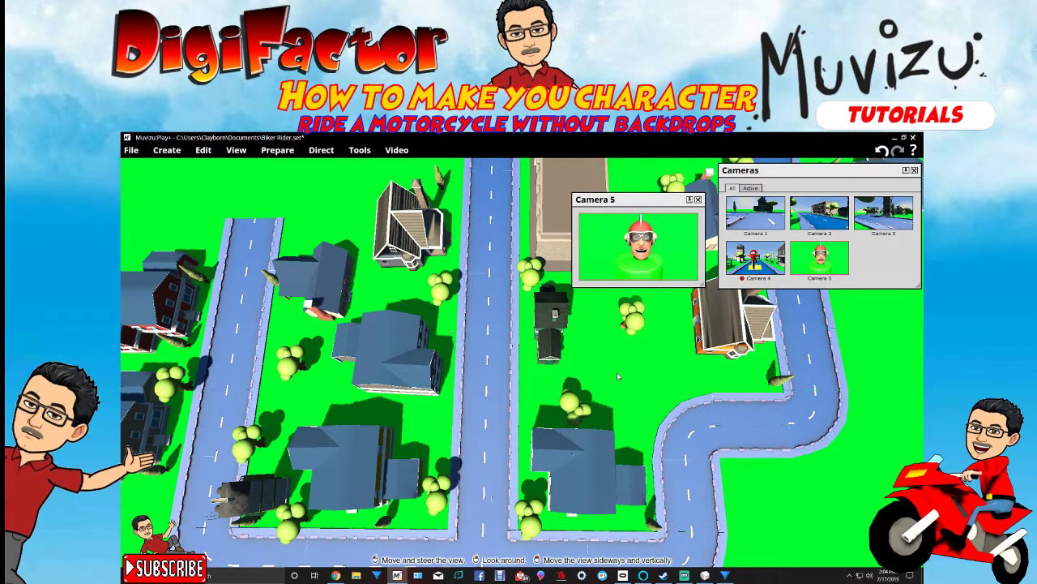
{"action": "mouse_move", "coordinate": [617, 372]}
{"action": "right_mouse_down"}
{"action": "mouse_move", "coordinate": [617, 355]}
{"action": "mouse_move", "coordinate": [618, 364]}
{"action": "right_mouse_up"}
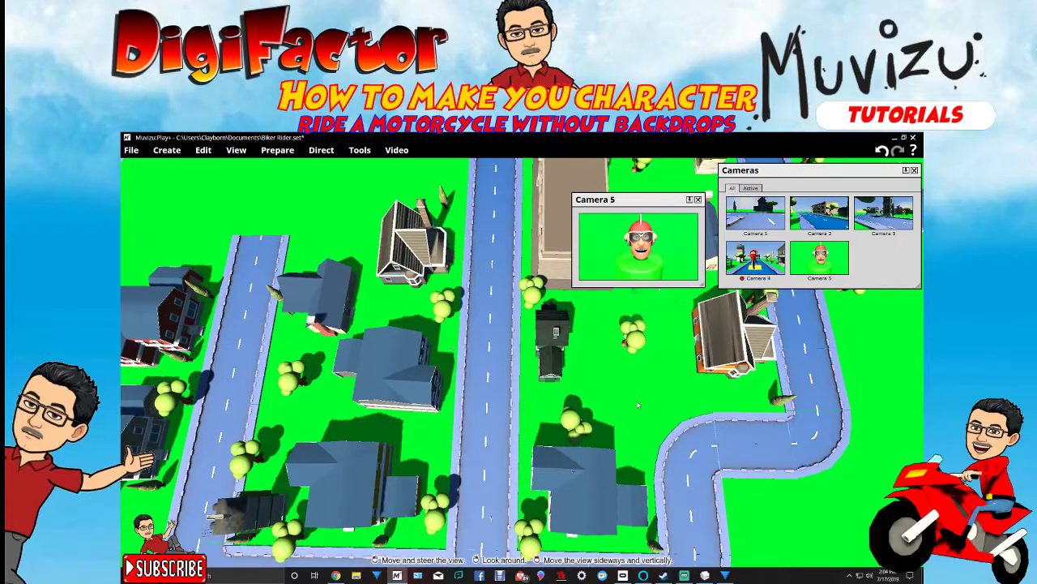
{"action": "right_click_drag", "start_coordinate": [638, 405], "coordinate": [638, 403]}
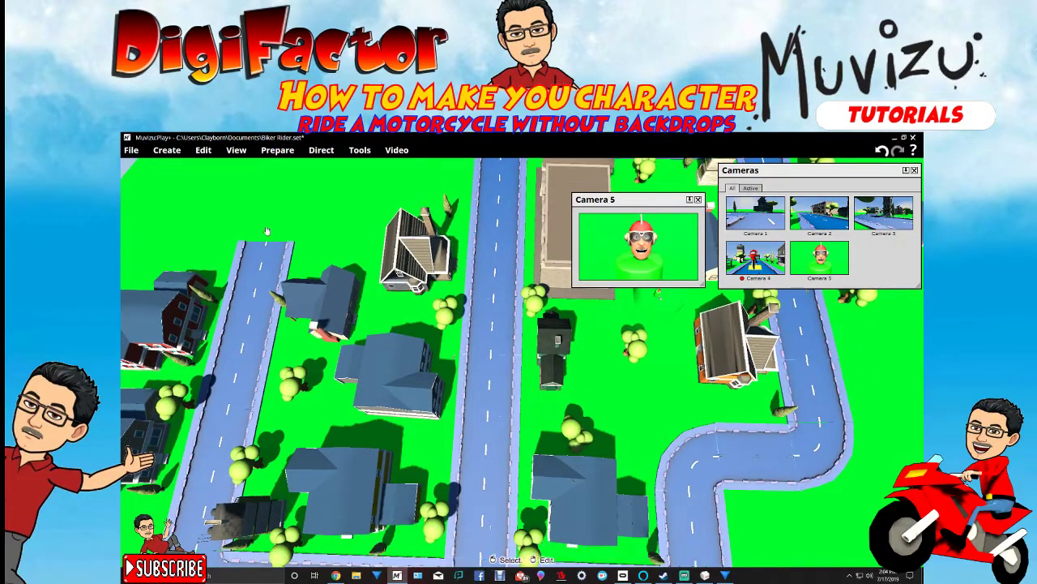
{"action": "left_click", "coordinate": [166, 150]}
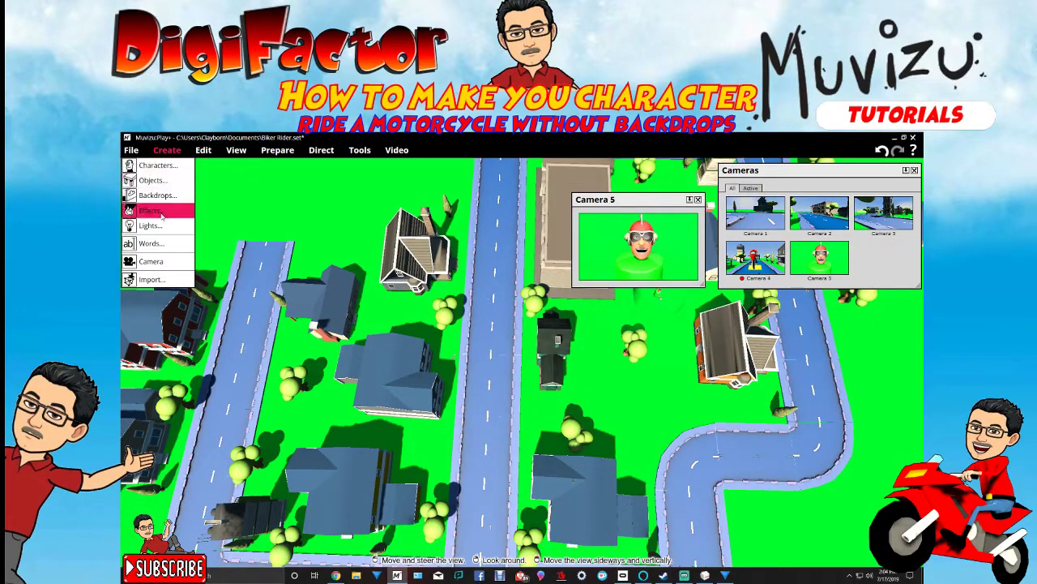
{"action": "left_click", "coordinate": [158, 260]}
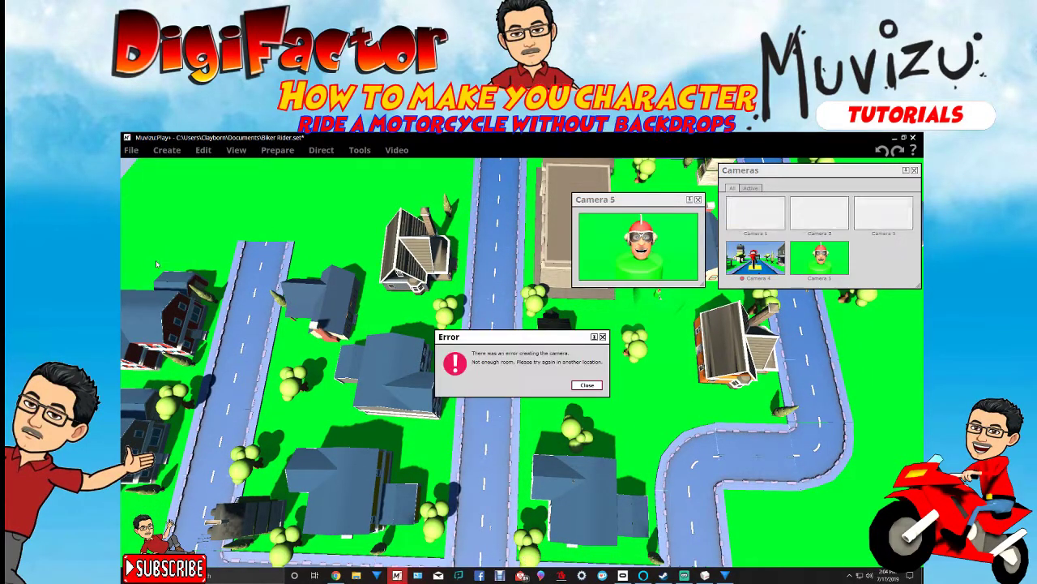
{"action": "left_click", "coordinate": [577, 387]}
- Create a new camera over the central road and move it back along the road so it overlooks the town from above
{"action": "scroll", "coordinate": [562, 410], "scroll_direction": "up", "scroll_amount": 5}
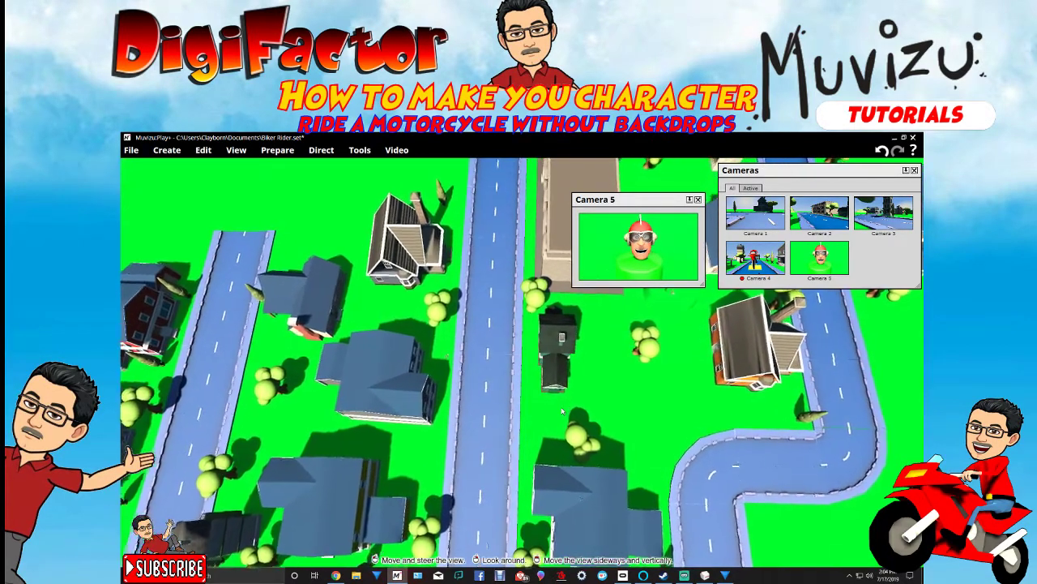
{"action": "left_click", "coordinate": [166, 150]}
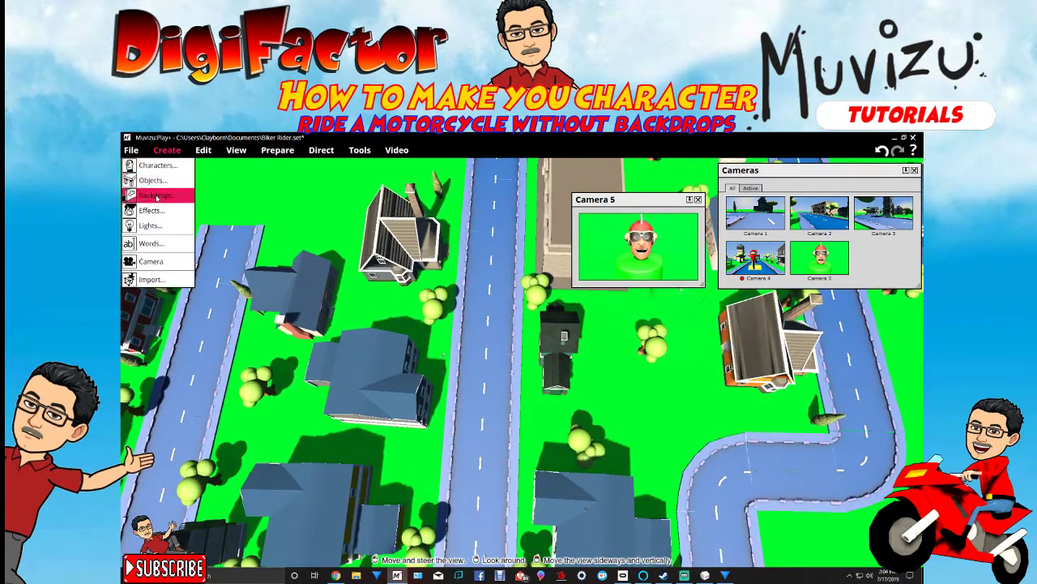
{"action": "left_click", "coordinate": [150, 261]}
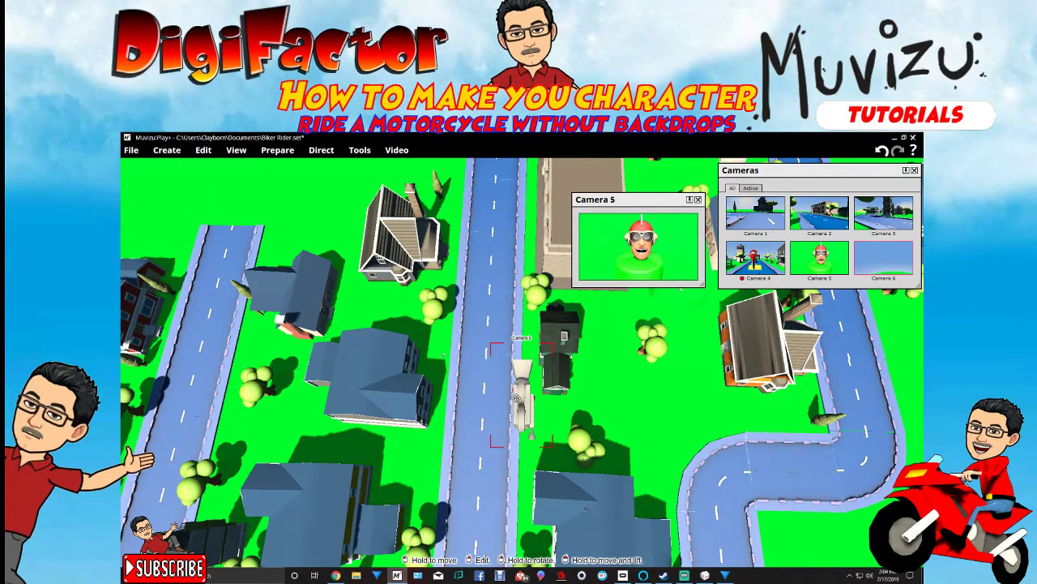
{"action": "left_click_drag", "start_coordinate": [517, 397], "coordinate": [503, 168]}
{"action": "right_click_drag", "start_coordinate": [503, 167], "coordinate": [508, 169]}
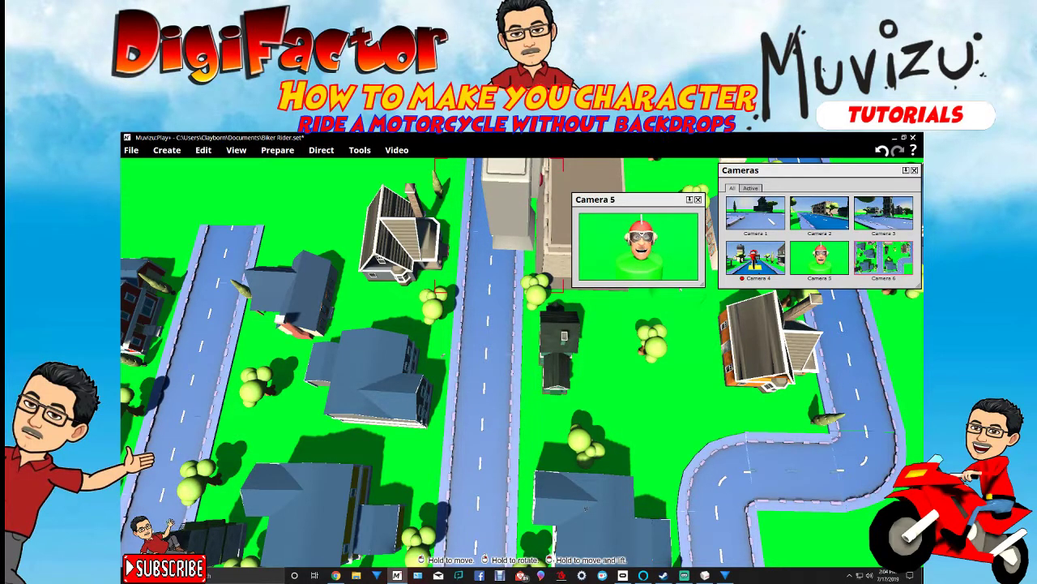
{"action": "left_click_drag", "start_coordinate": [508, 169], "coordinate": [475, 172]}
- Set the new overhead camera's field of view to 84.6% and fine-tune its position to take in the whole road layout
{"action": "right_click", "coordinate": [471, 236]}
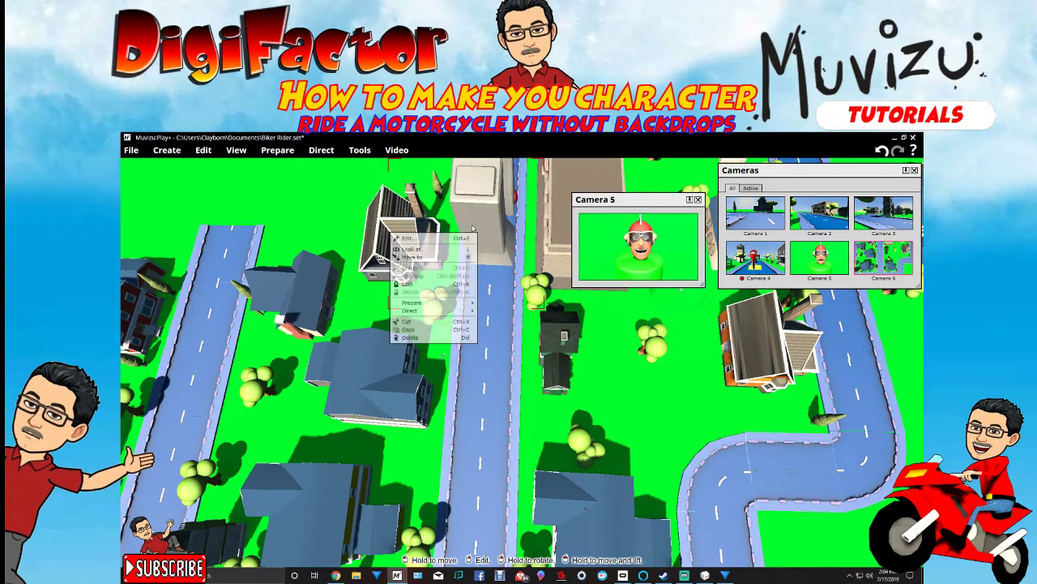
{"action": "left_click", "coordinate": [433, 239]}
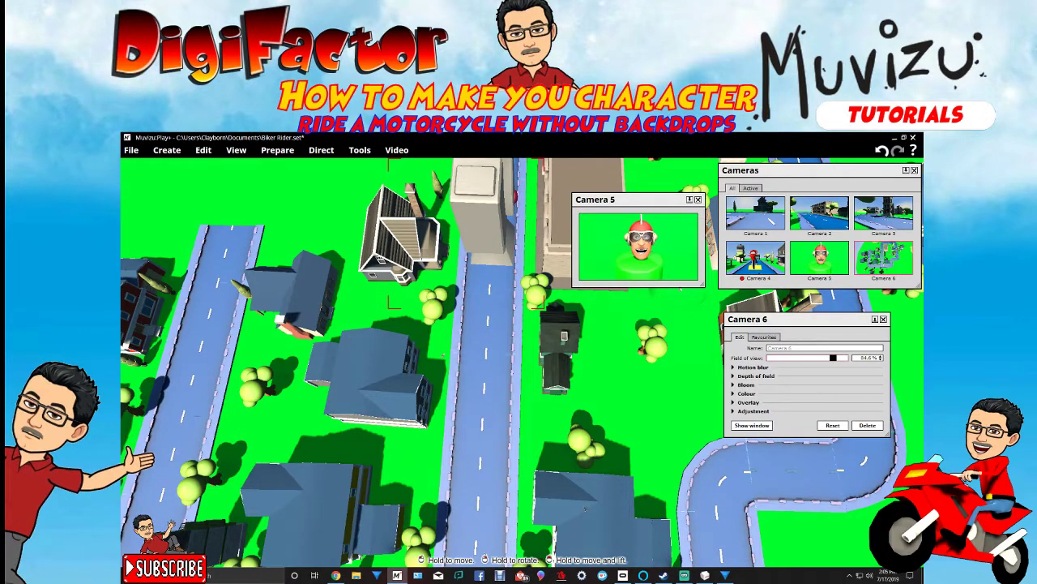
{"action": "left_click_drag", "start_coordinate": [478, 219], "coordinate": [476, 229]}
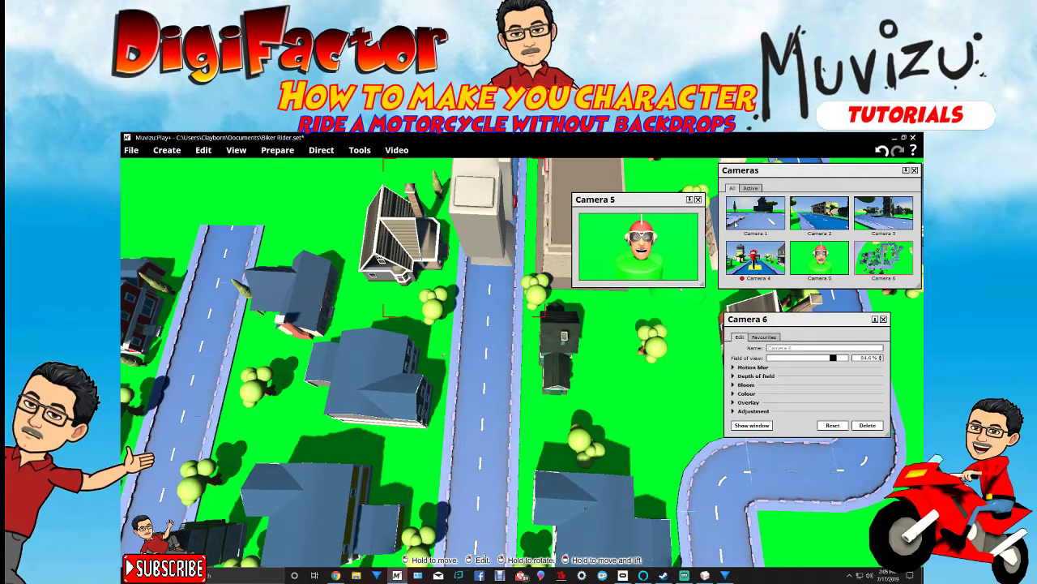
{"action": "left_click", "coordinate": [884, 319]}
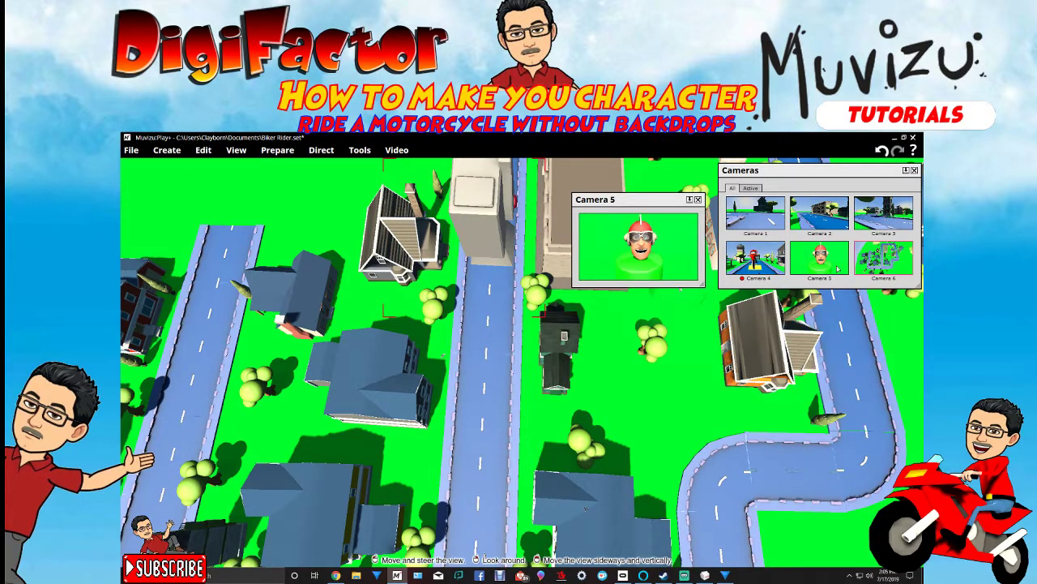
- Open Camera 6 in its own preview window and enlarge it over the houses on the town's west side
{"action": "double_click", "coordinate": [892, 262]}
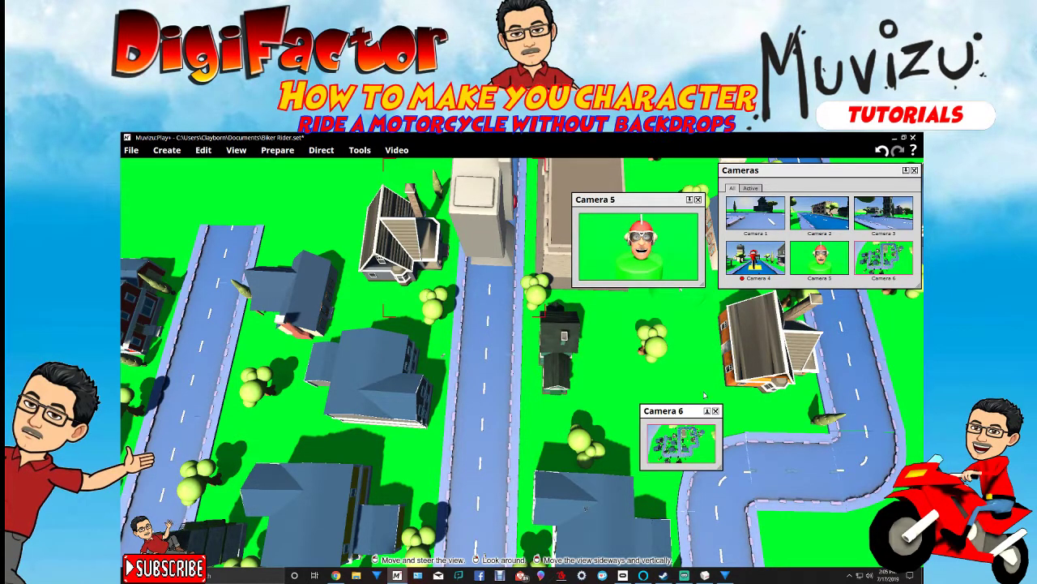
{"action": "left_click_drag", "start_coordinate": [688, 412], "coordinate": [187, 340]}
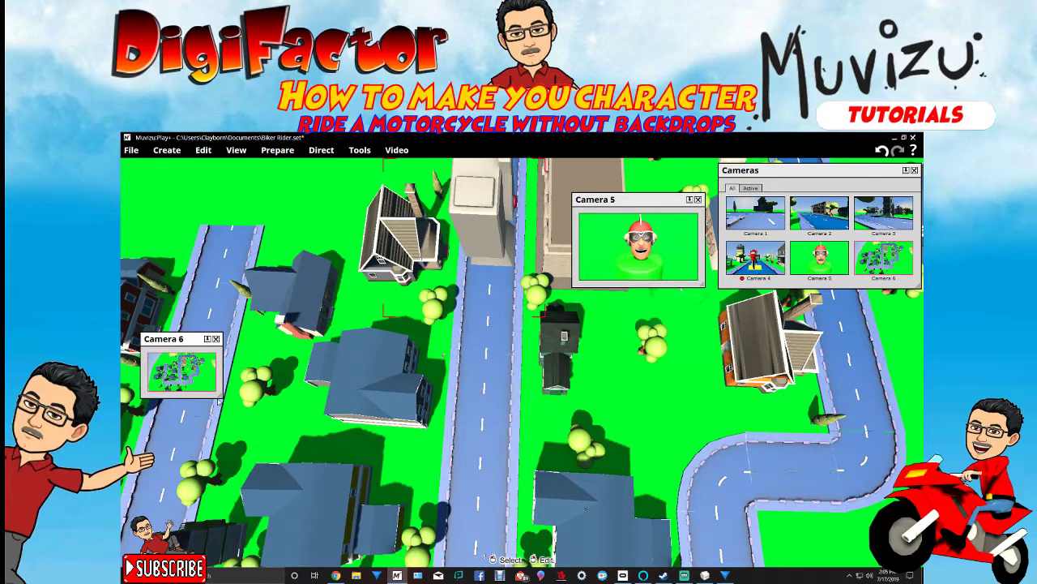
{"action": "left_click", "coordinate": [207, 338]}
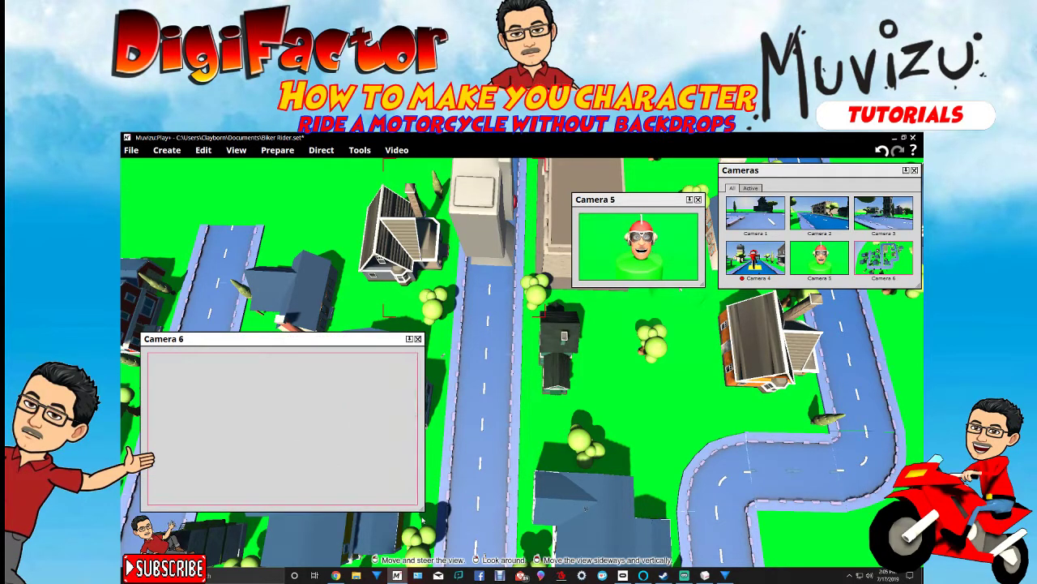
{"action": "left_click_drag", "start_coordinate": [348, 338], "coordinate": [311, 296]}
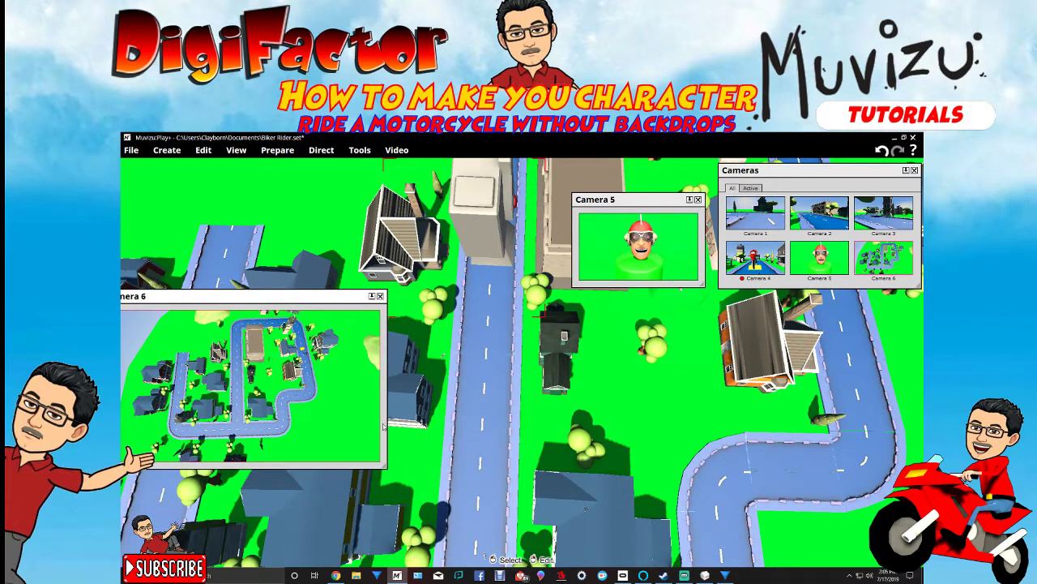
{"action": "left_click_drag", "start_coordinate": [383, 466], "coordinate": [443, 497]}
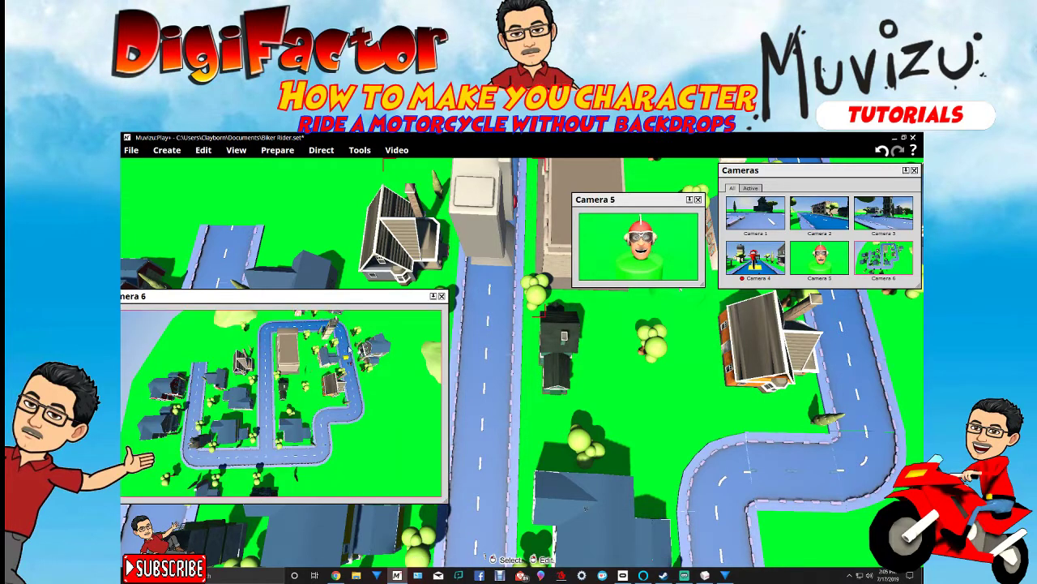
{"action": "left_click_drag", "start_coordinate": [340, 297], "coordinate": [349, 274]}
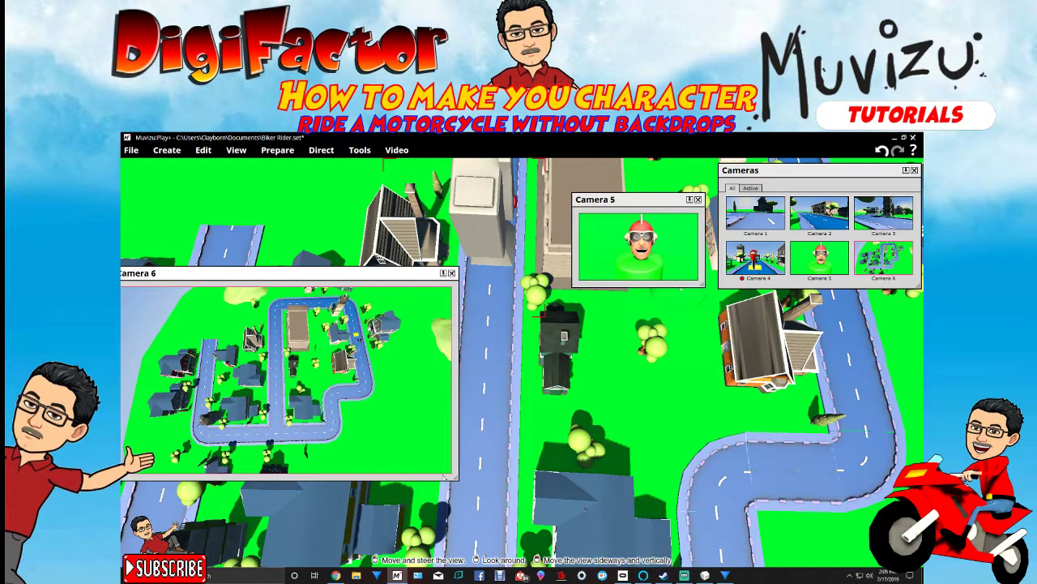
{"action": "left_click_drag", "start_coordinate": [455, 477], "coordinate": [466, 485]}
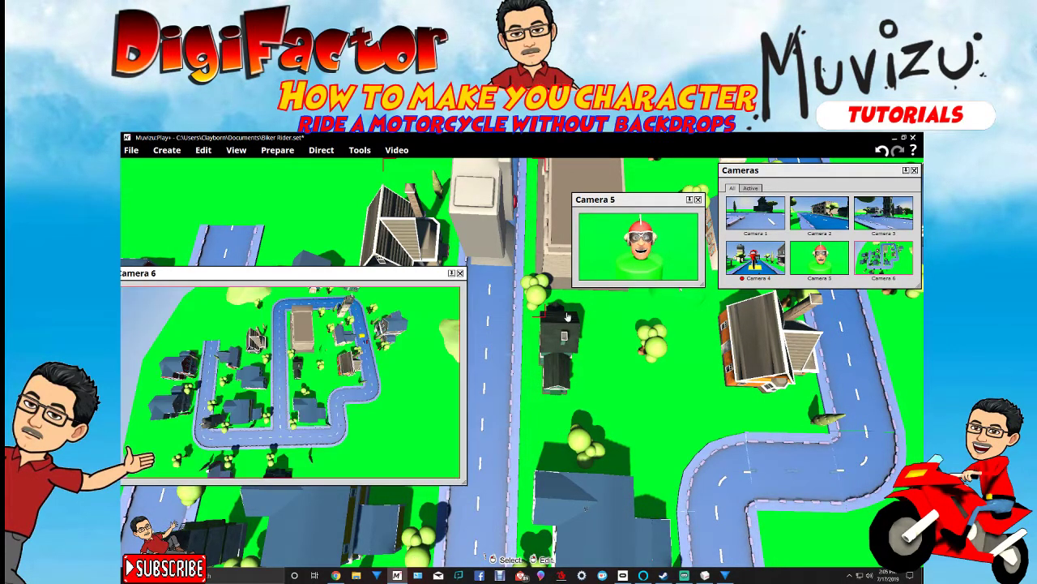
- Stack an enlarged Camera 5 preview above the Camera 6 preview, and fine-tune Camera 6's framing of the town
{"action": "left_click_drag", "start_coordinate": [384, 269], "coordinate": [386, 316]}
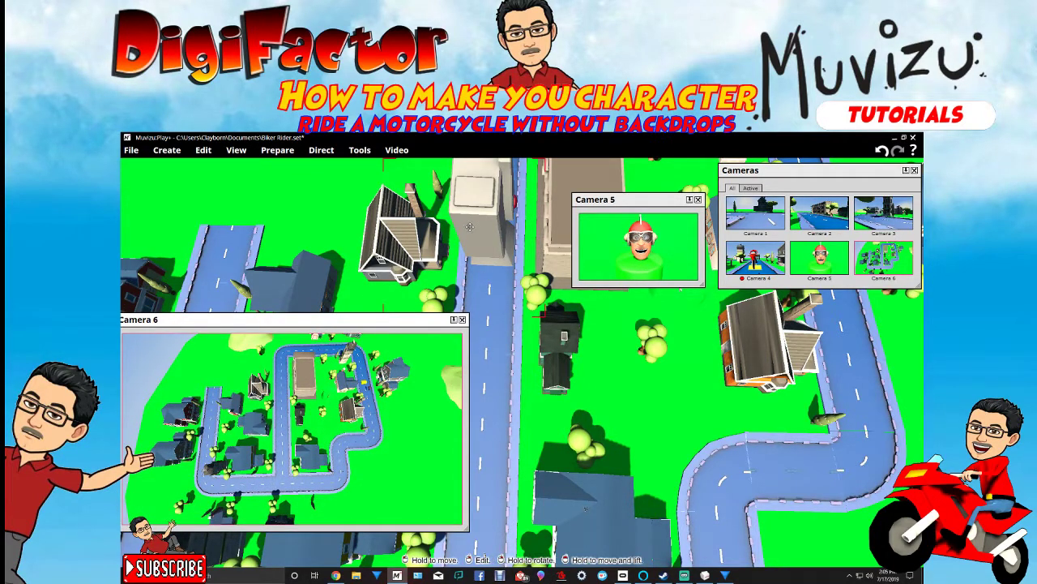
{"action": "right_click_drag", "start_coordinate": [470, 227], "coordinate": [484, 231]}
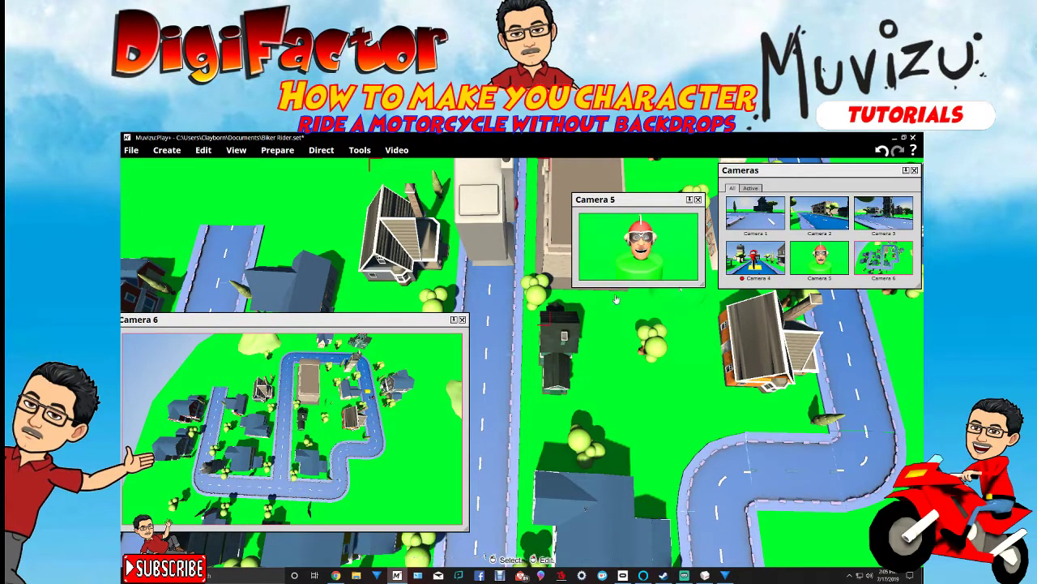
{"action": "left_click_drag", "start_coordinate": [663, 200], "coordinate": [263, 178]}
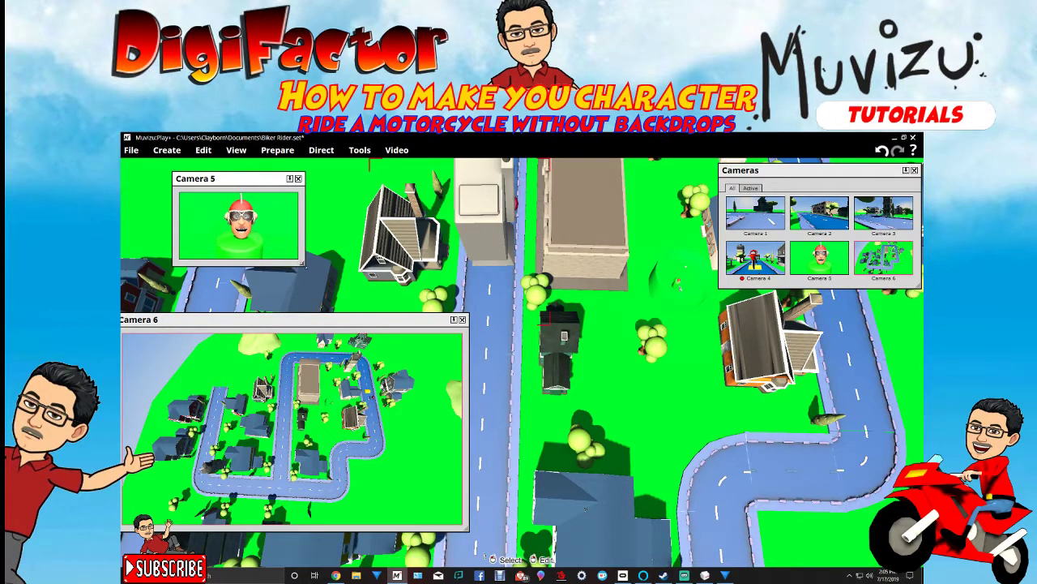
{"action": "left_click_drag", "start_coordinate": [305, 264], "coordinate": [381, 309]}
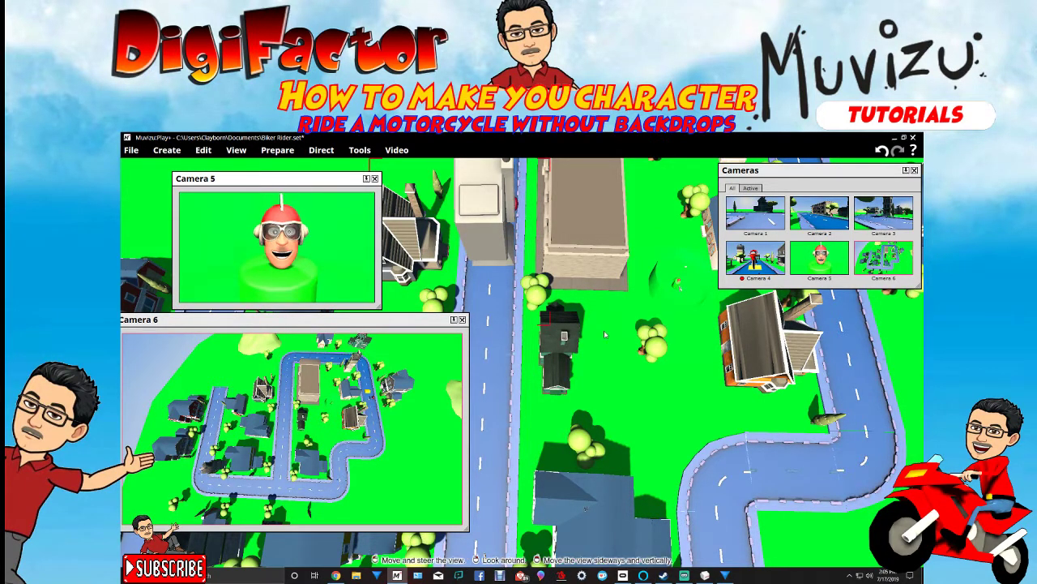
- Examine the green screen set up close, with the head on its cylinder, the lights and Camera 5
{"action": "right_click_drag", "start_coordinate": [476, 354], "coordinate": [476, 334]}
{"action": "left_click_drag", "start_coordinate": [476, 334], "coordinate": [479, 350]}
{"action": "mouse_move", "coordinate": [618, 349]}
{"action": "left_mouse_down"}
{"action": "mouse_move", "coordinate": [617, 323]}
{"action": "mouse_move", "coordinate": [647, 391]}
{"action": "mouse_move", "coordinate": [614, 417]}
{"action": "mouse_move", "coordinate": [640, 410]}
{"action": "left_mouse_up"}
{"action": "scroll", "coordinate": [585, 484], "scroll_direction": "up", "scroll_amount": 8}
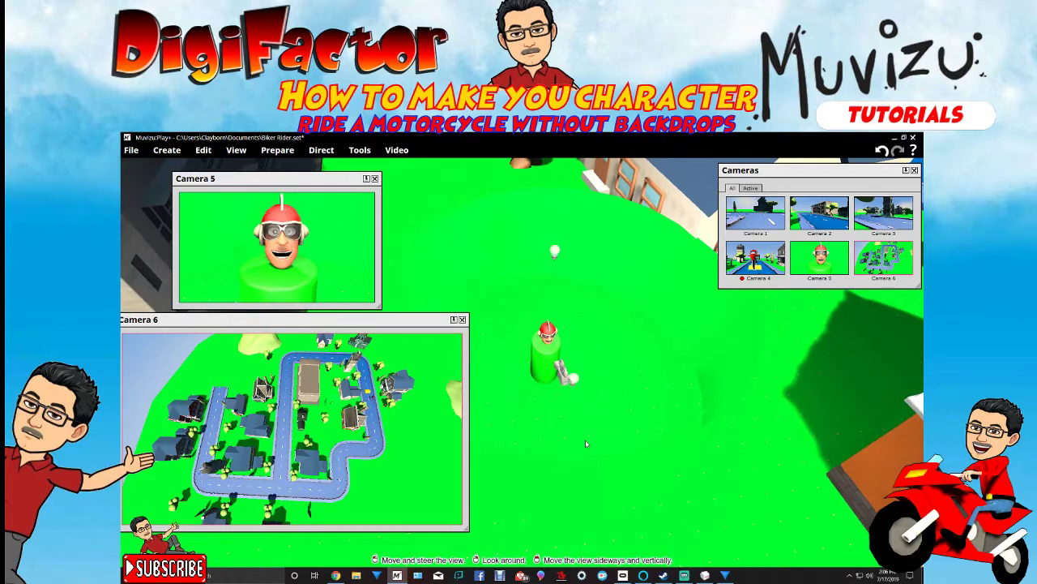
{"action": "left_click_drag", "start_coordinate": [585, 486], "coordinate": [594, 440]}
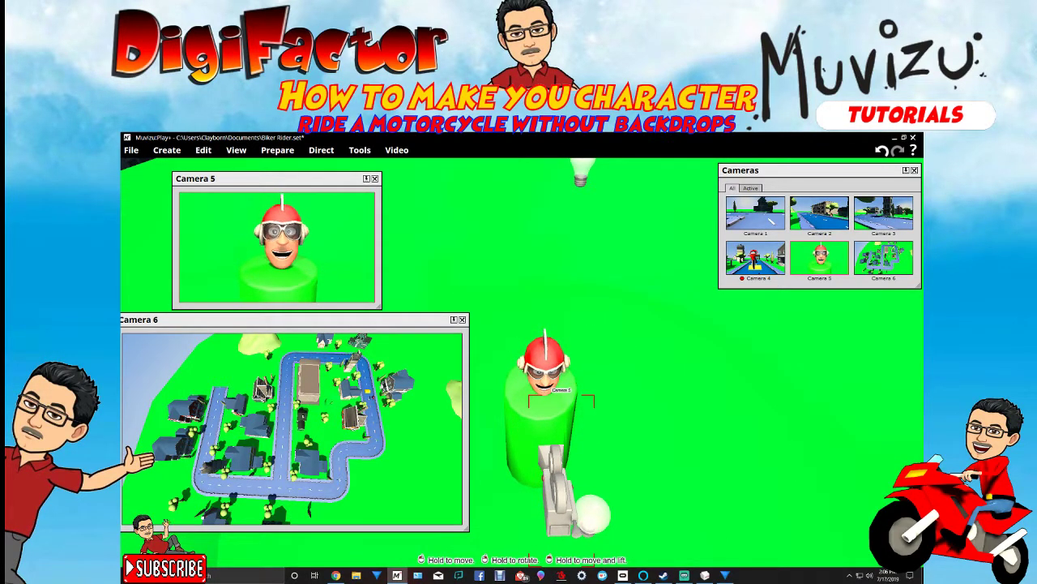
{"action": "right_click", "coordinate": [562, 393]}
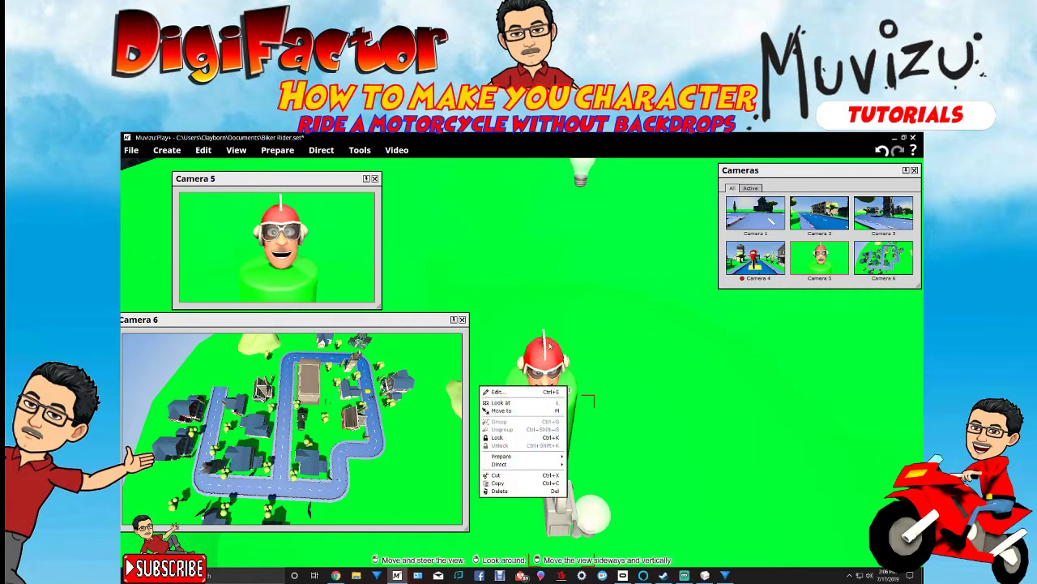
- Open the timeline and go through its camera cuts from the start to the Camera 4 cut
{"action": "left_click", "coordinate": [359, 150]}
{"action": "left_click", "coordinate": [366, 169]}
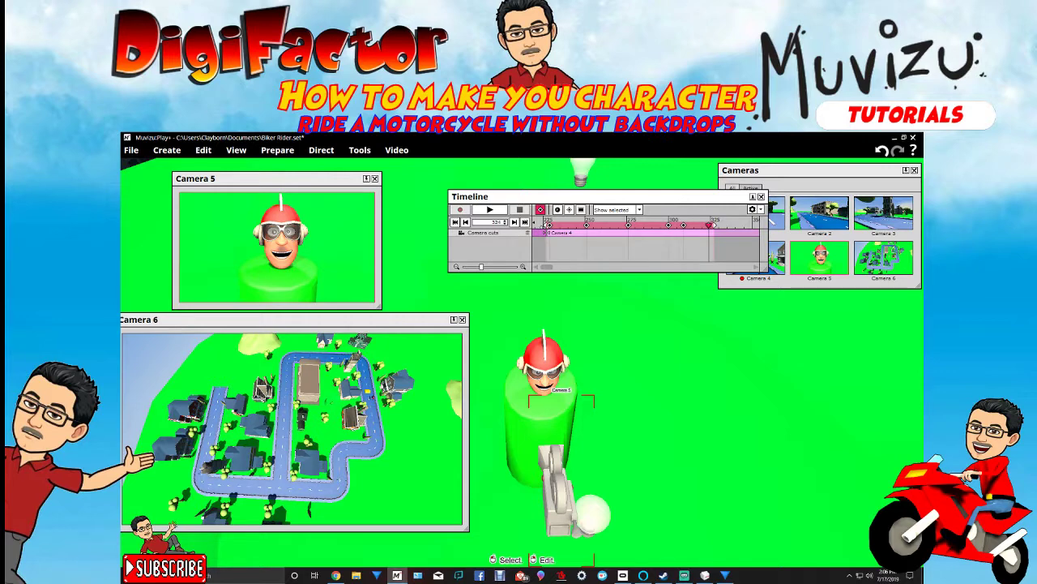
{"action": "left_click_drag", "start_coordinate": [535, 225], "coordinate": [488, 224]}
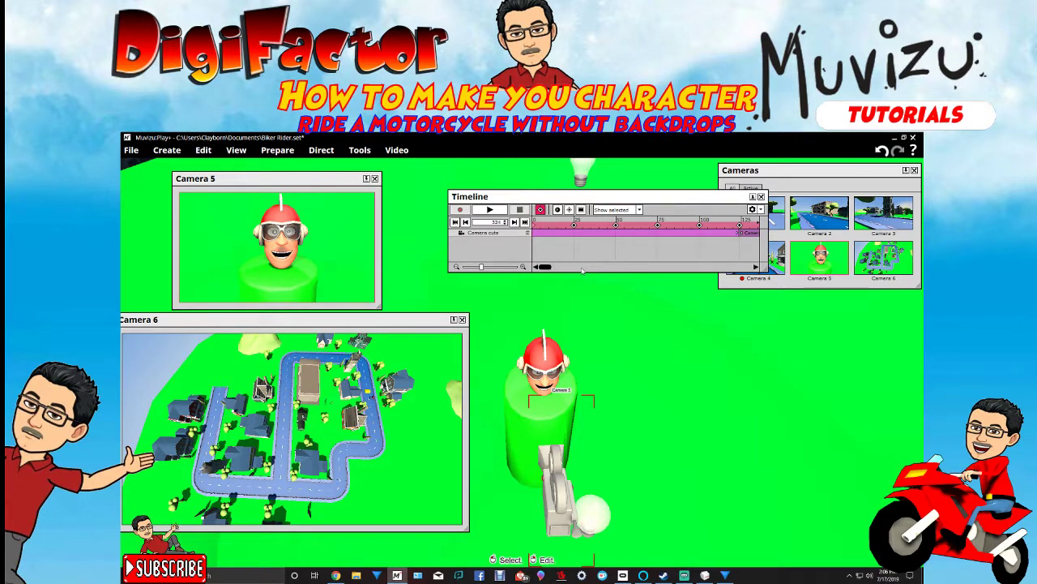
{"action": "left_click", "coordinate": [580, 267]}
{"action": "left_click", "coordinate": [581, 268]}
{"action": "left_click", "coordinate": [581, 269]}
{"action": "left_click", "coordinate": [581, 268]}
{"action": "left_click", "coordinate": [581, 268]}
{"action": "left_click", "coordinate": [581, 268]}
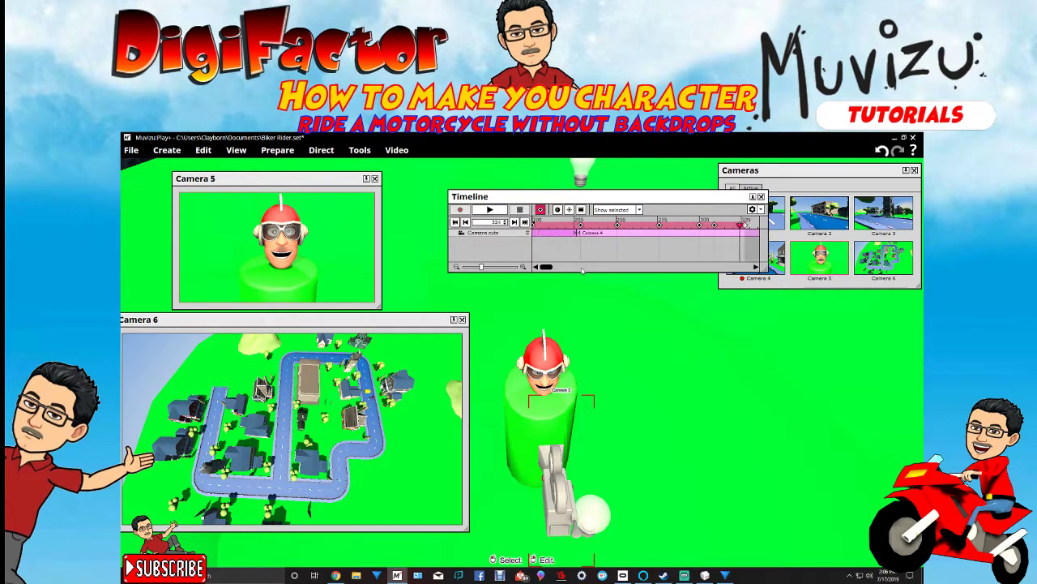
- Return the timeline to its start and open the camera cuts directing window
{"action": "left_click", "coordinate": [582, 268]}
{"action": "scroll", "coordinate": [582, 270], "scroll_direction": "up", "scroll_amount": 9}
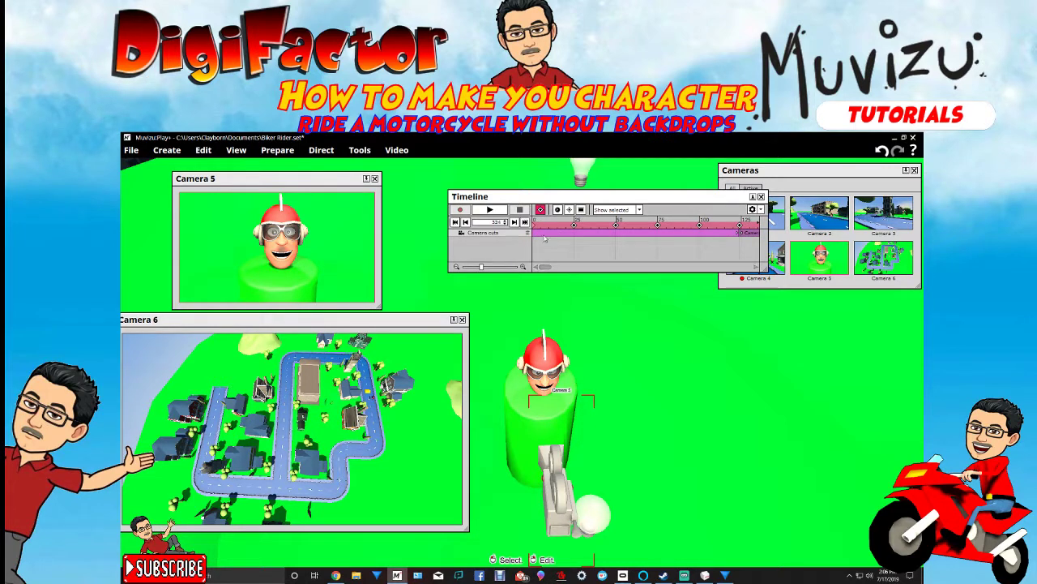
{"action": "left_click_drag", "start_coordinate": [543, 227], "coordinate": [528, 225]}
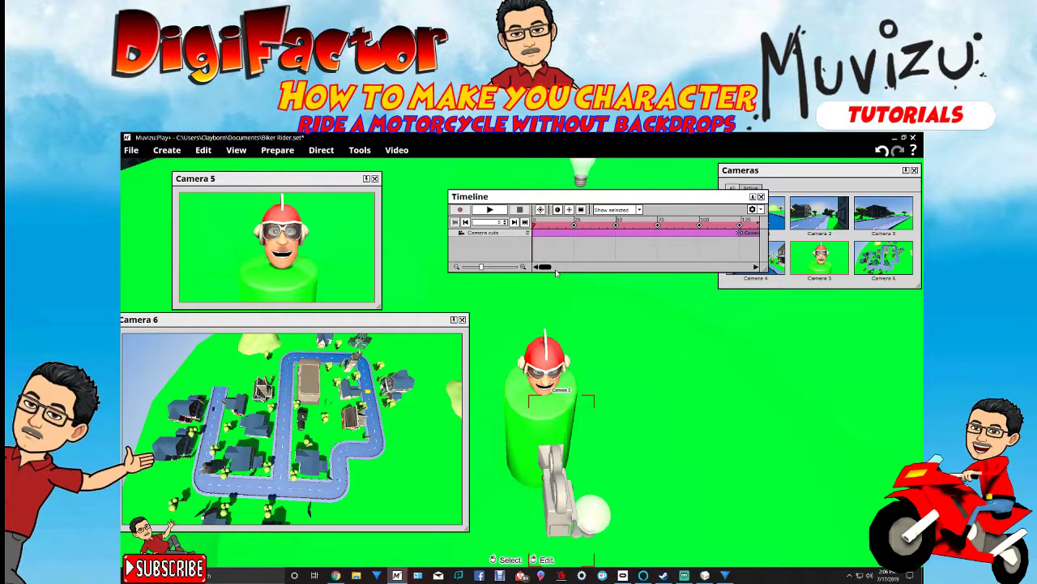
{"action": "left_click", "coordinate": [535, 227]}
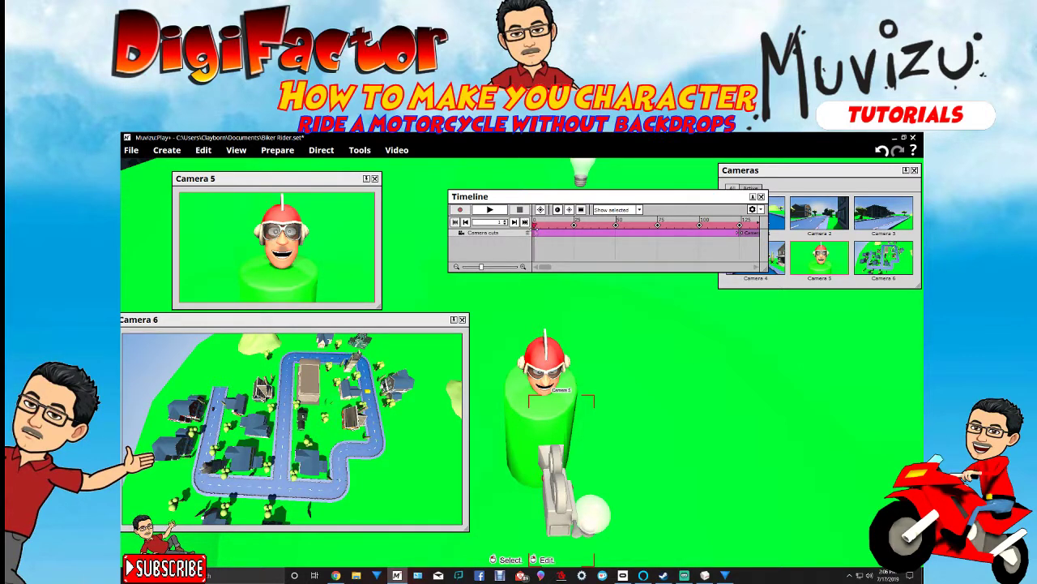
{"action": "left_click", "coordinate": [528, 228]}
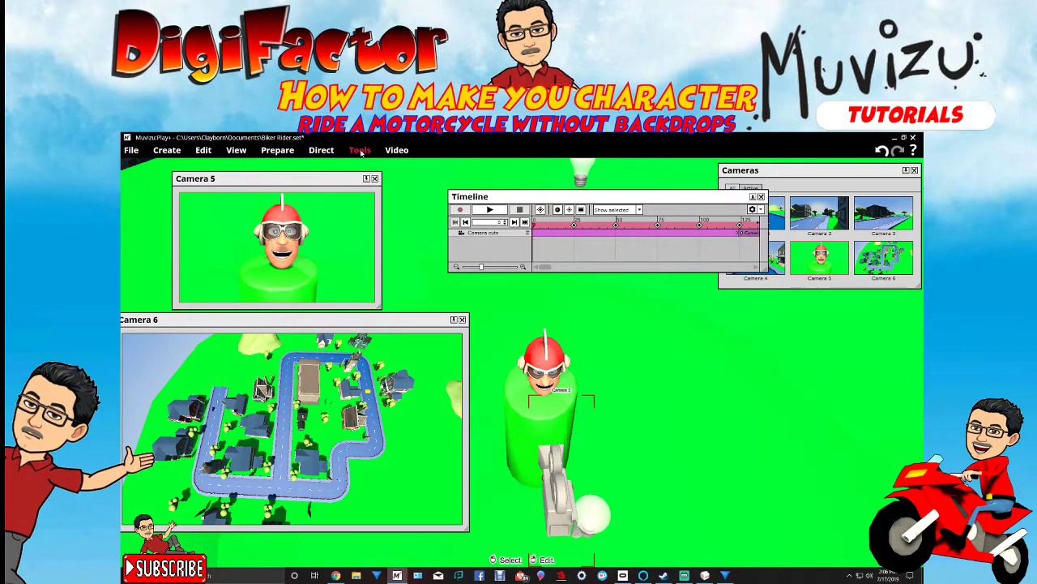
{"action": "left_click", "coordinate": [320, 150]}
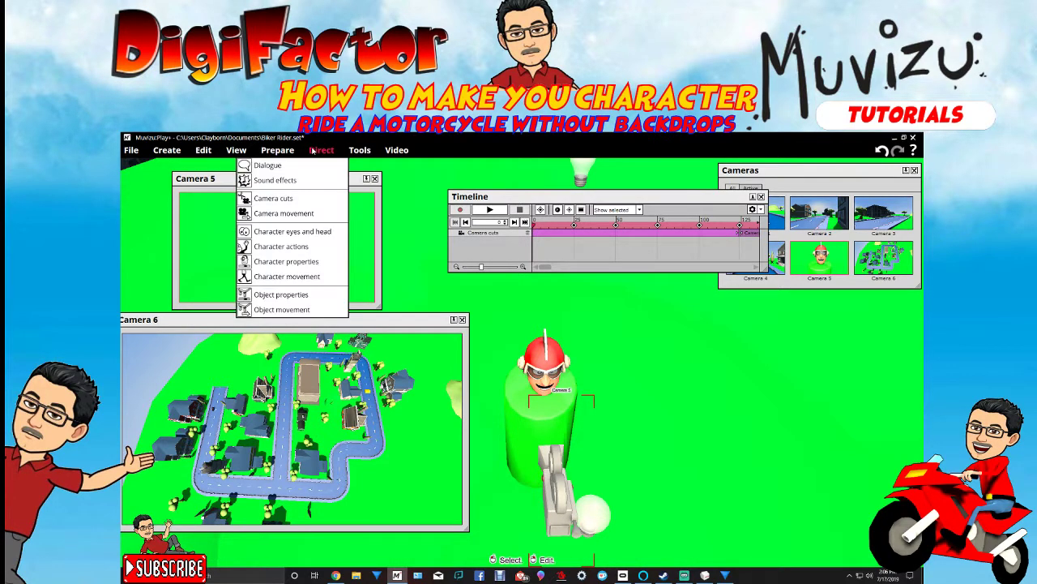
{"action": "left_click", "coordinate": [314, 197]}
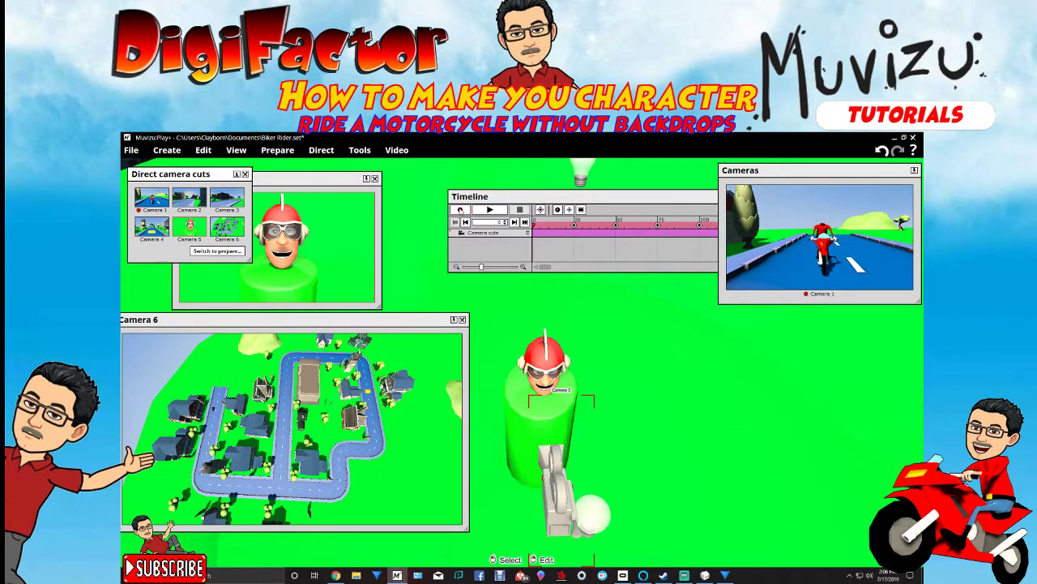
- Try recording a cut to Camera 6 from the timeline's start, and delete that cut
{"action": "left_click", "coordinate": [460, 210]}
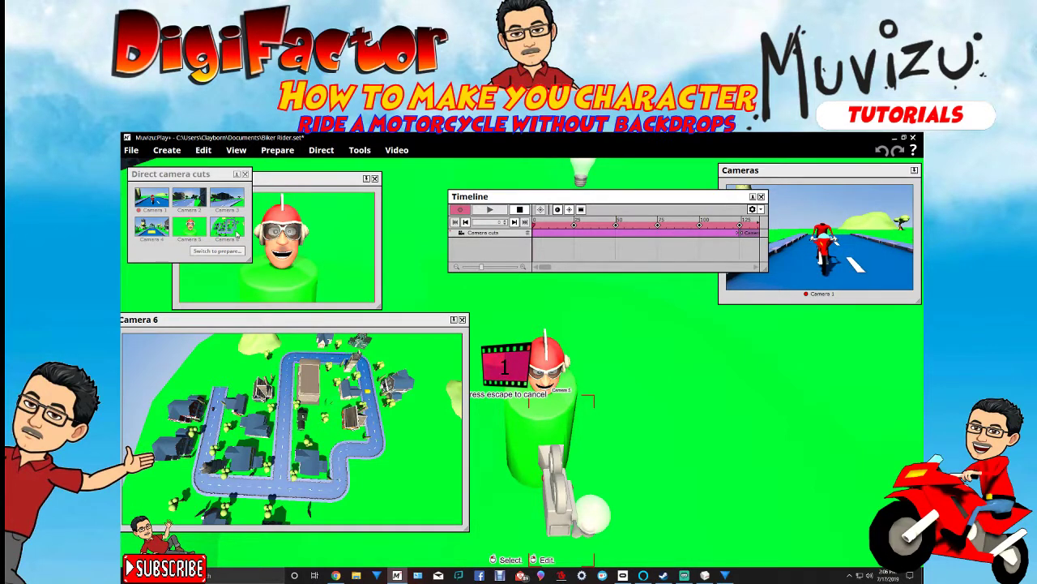
{"action": "left_click", "coordinate": [231, 228]}
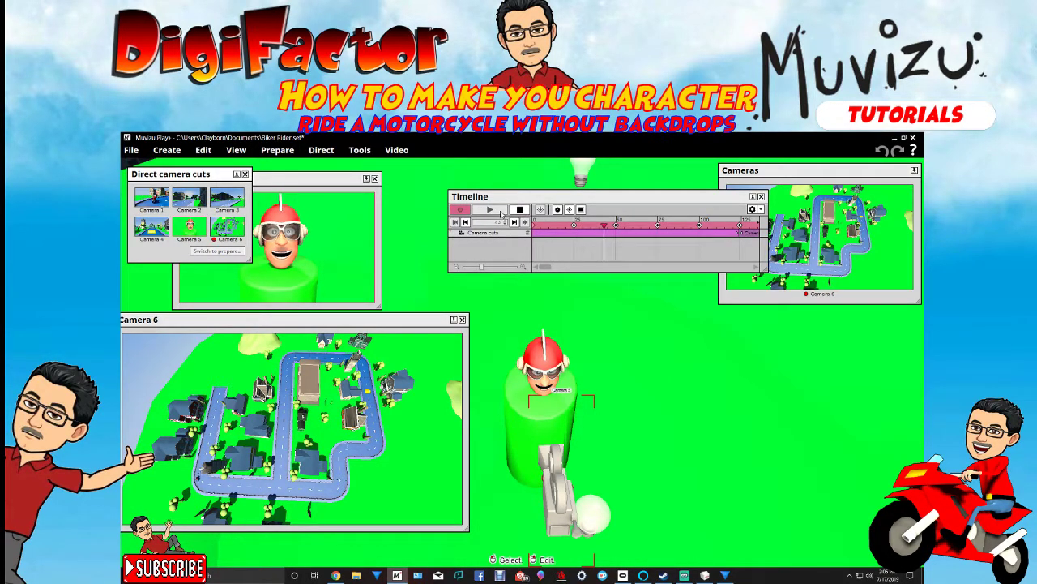
{"action": "key", "text": "Escape"}
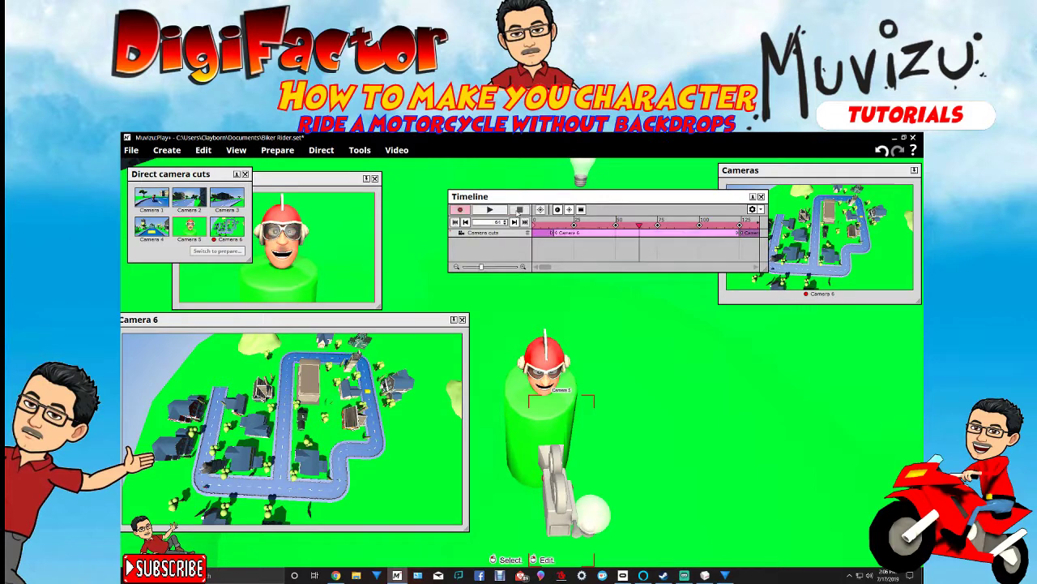
{"action": "right_click", "coordinate": [554, 234]}
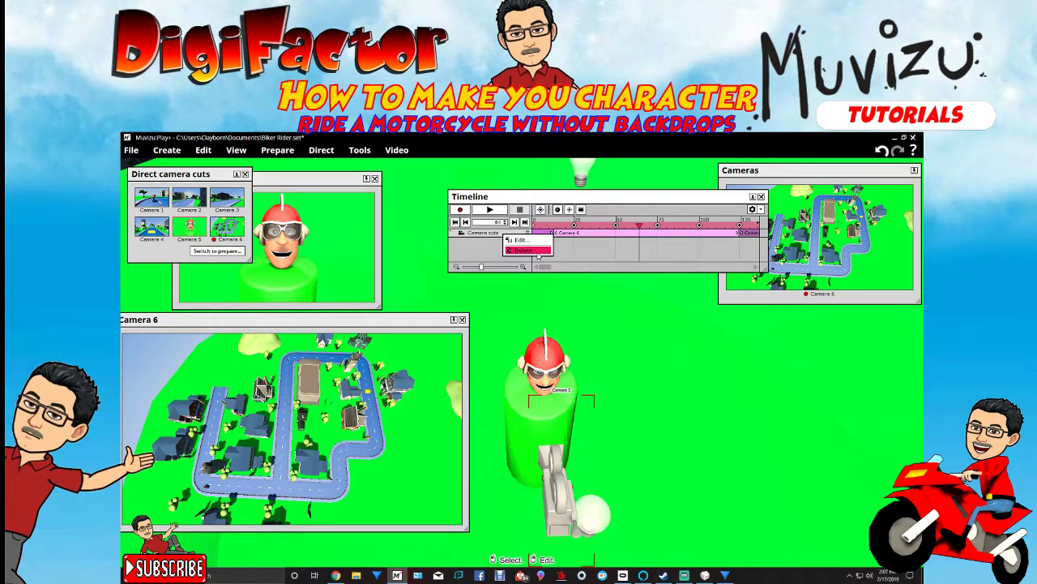
{"action": "left_click", "coordinate": [538, 254]}
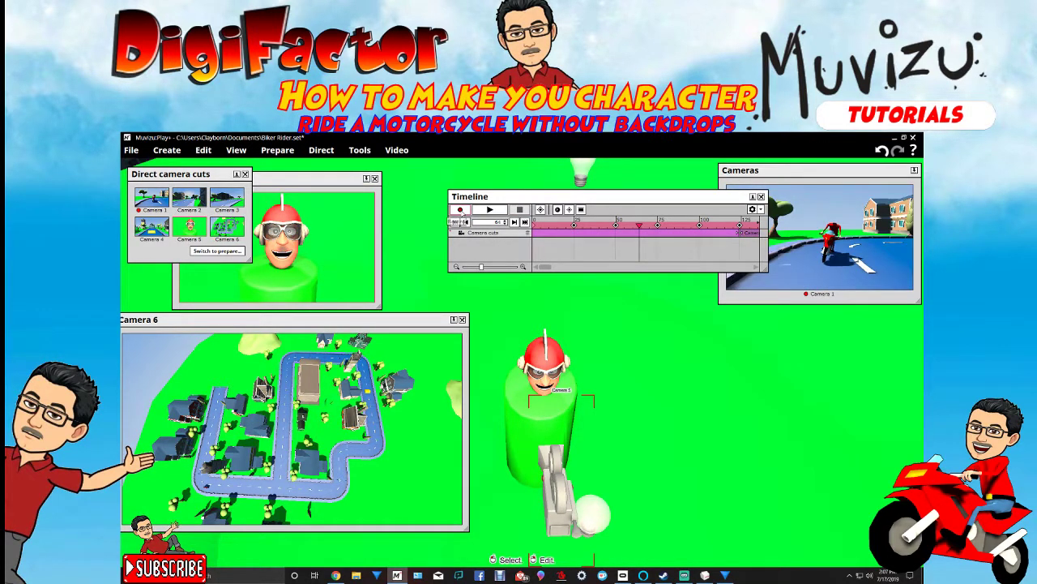
- Record a cut to Camera 5, move it to the very start of the camera cuts track, and return the playhead there
{"action": "left_click", "coordinate": [459, 209]}
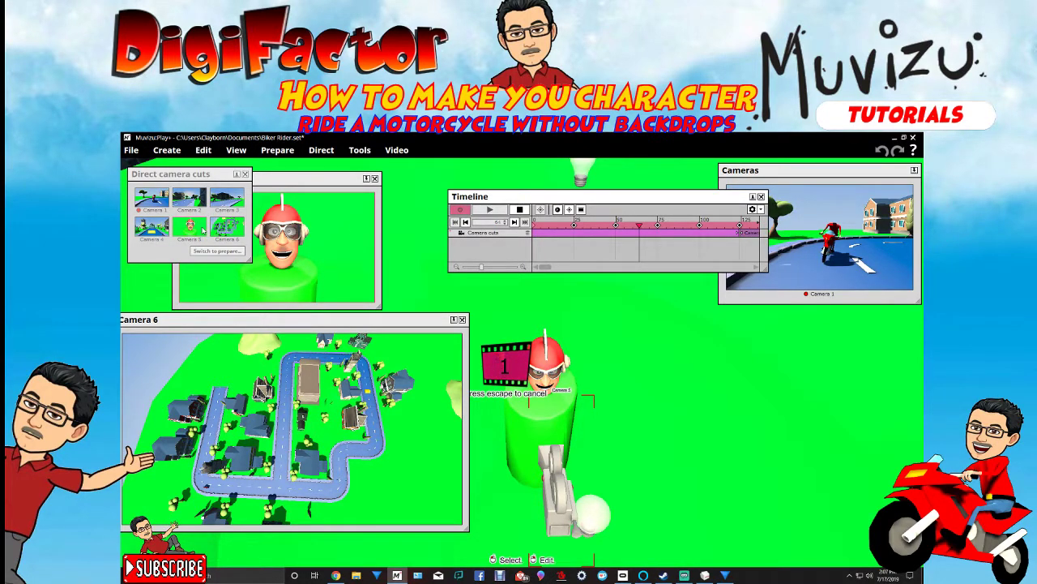
{"action": "left_click", "coordinate": [203, 230]}
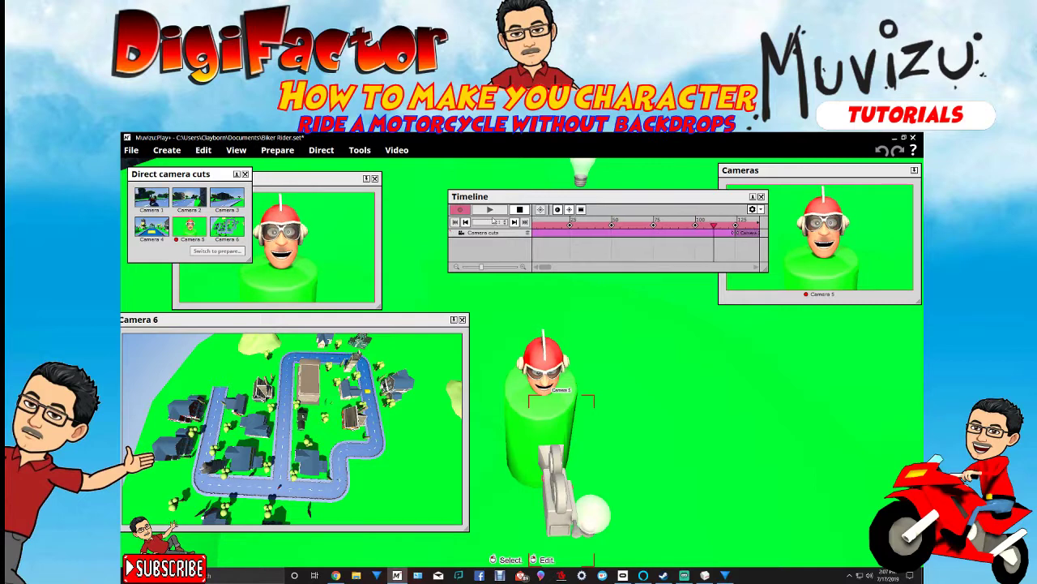
{"action": "left_click", "coordinate": [519, 210]}
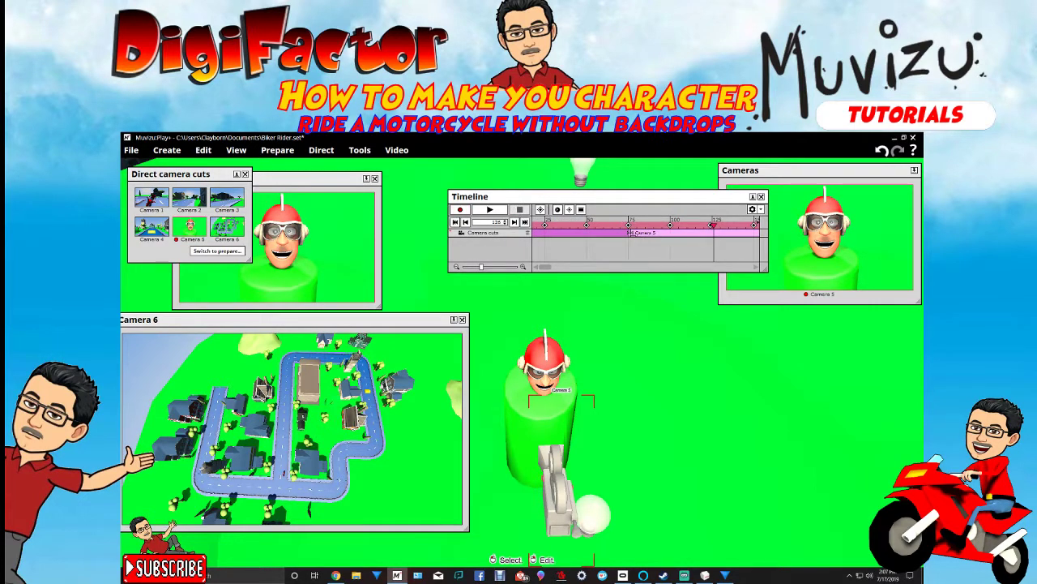
{"action": "left_click_drag", "start_coordinate": [634, 234], "coordinate": [489, 236]}
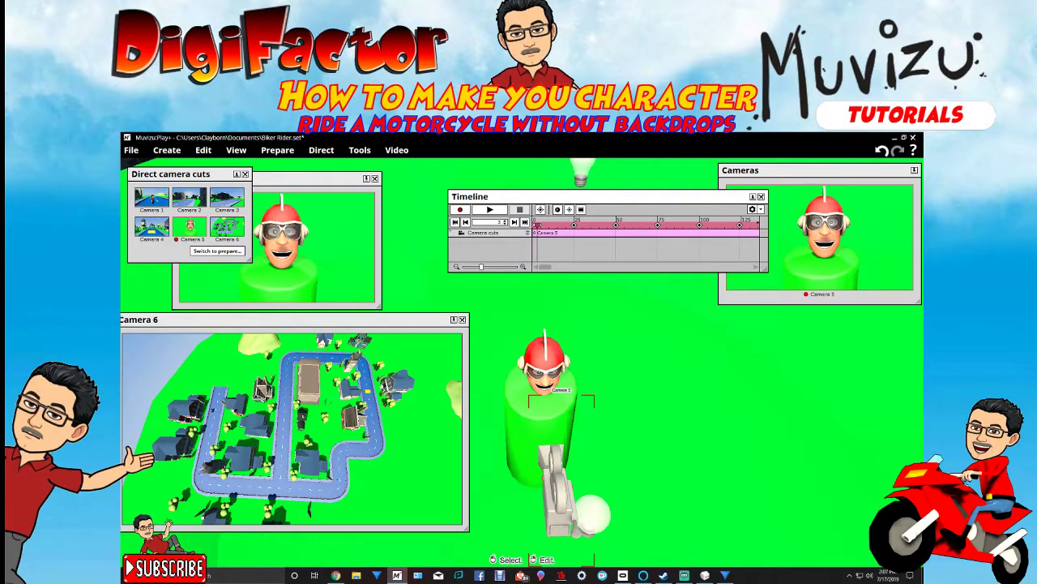
{"action": "left_click", "coordinate": [535, 225]}
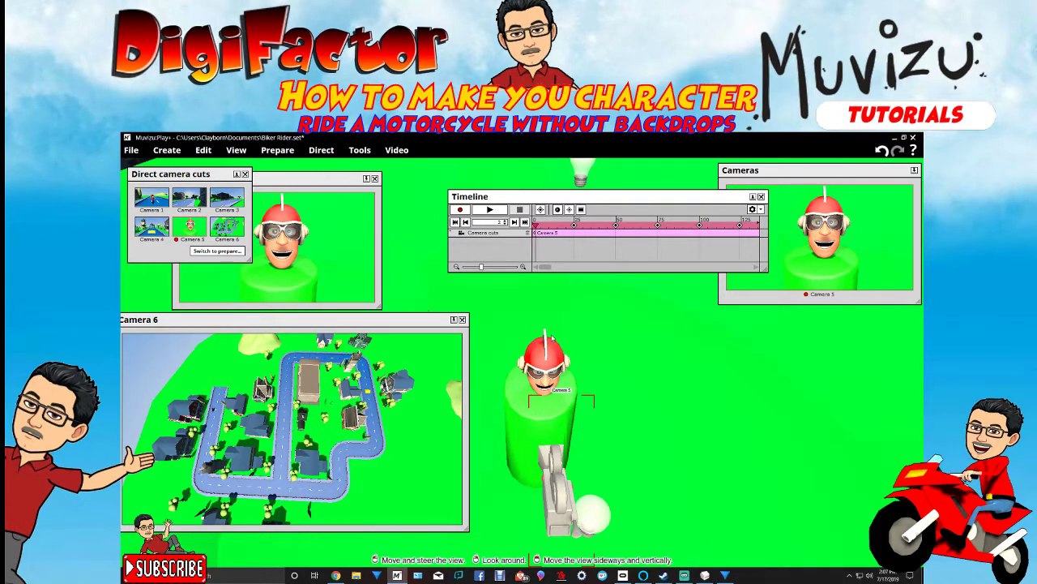
- Reposition the Camera 5, Camera 6 and camera cuts windows so that both camera previews can be watched beside the green screen set
{"action": "right_click_drag", "start_coordinate": [535, 311], "coordinate": [493, 260]}
{"action": "middle_click_drag", "start_coordinate": [586, 324], "coordinate": [555, 366]}
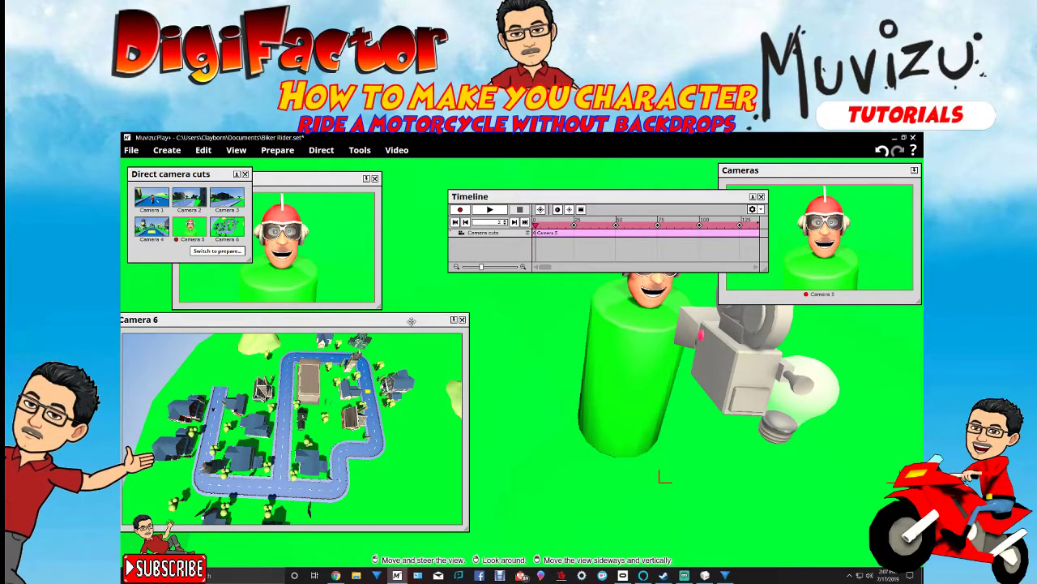
{"action": "left_click_drag", "start_coordinate": [411, 320], "coordinate": [413, 319]}
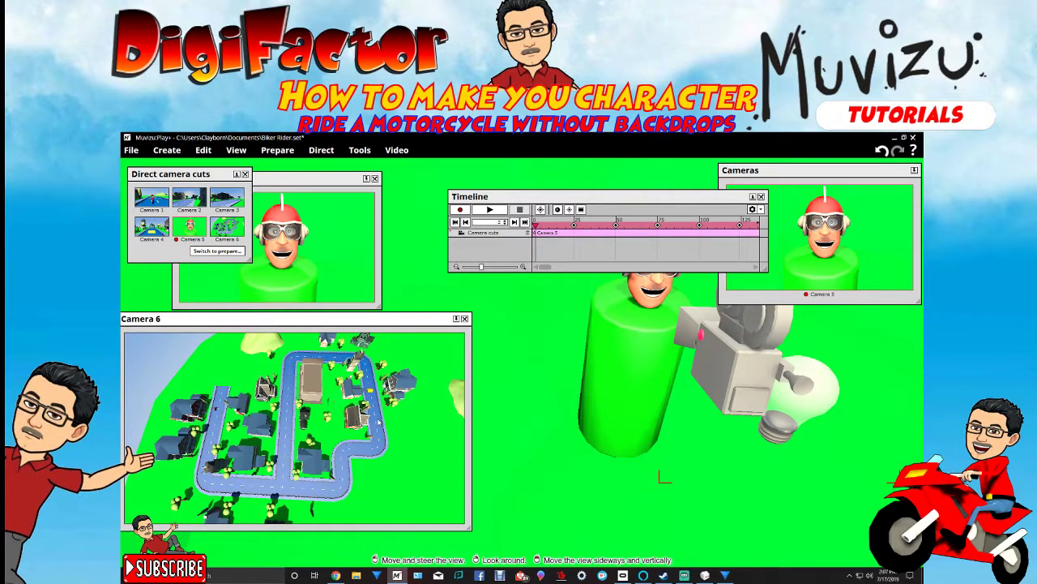
{"action": "left_click_drag", "start_coordinate": [294, 175], "coordinate": [340, 174]}
{"action": "left_click_drag", "start_coordinate": [167, 174], "coordinate": [160, 184]}
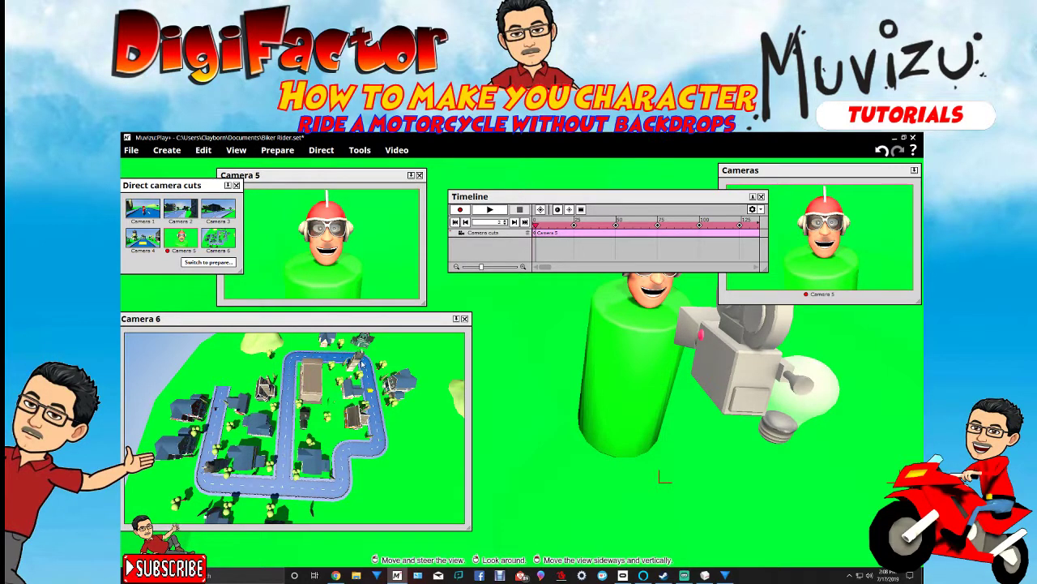
{"action": "right_click_drag", "start_coordinate": [513, 396], "coordinate": [603, 353]}
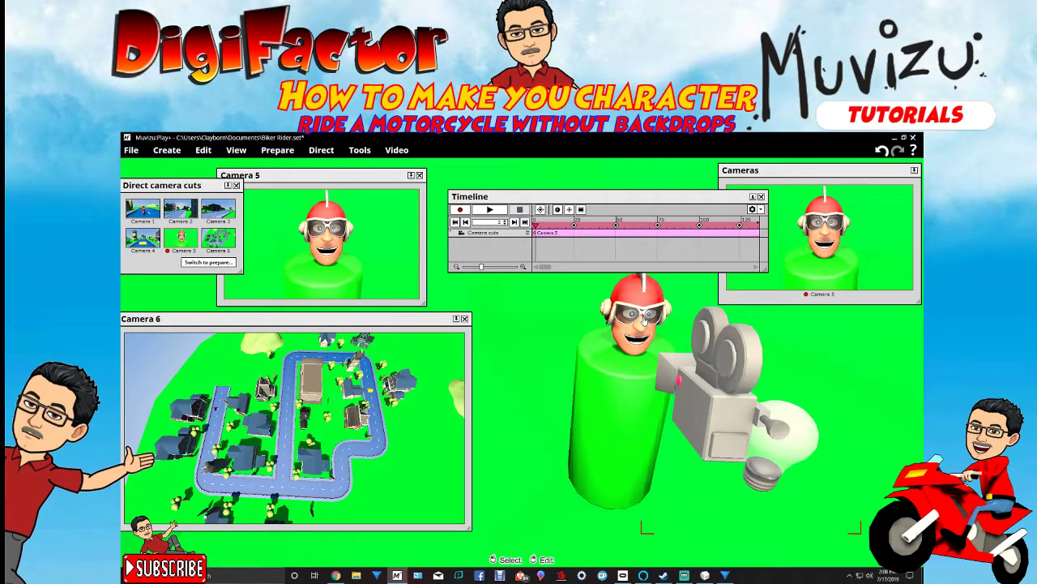
{"action": "right_click_drag", "start_coordinate": [649, 316], "coordinate": [652, 290]}
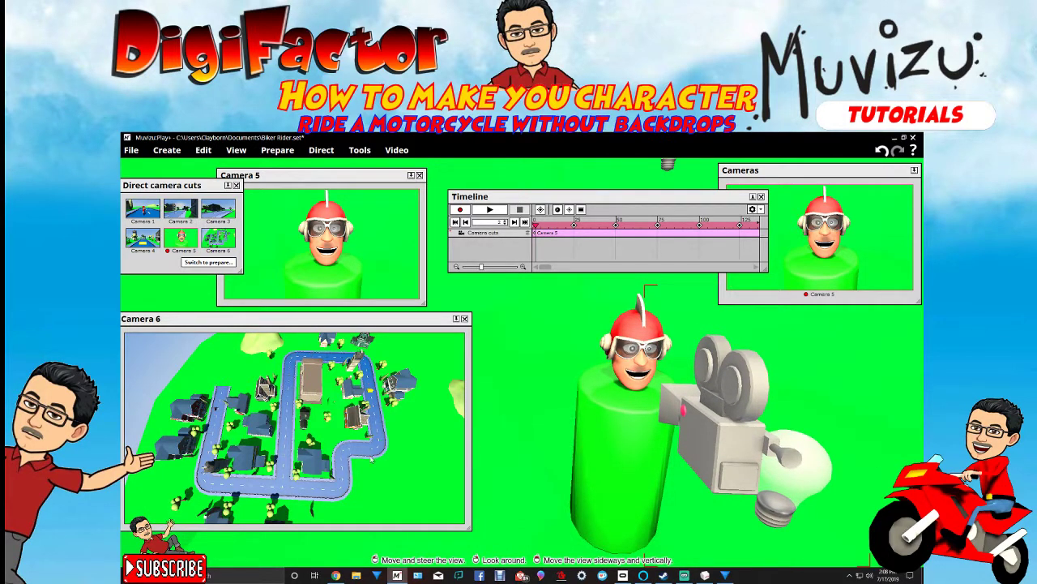
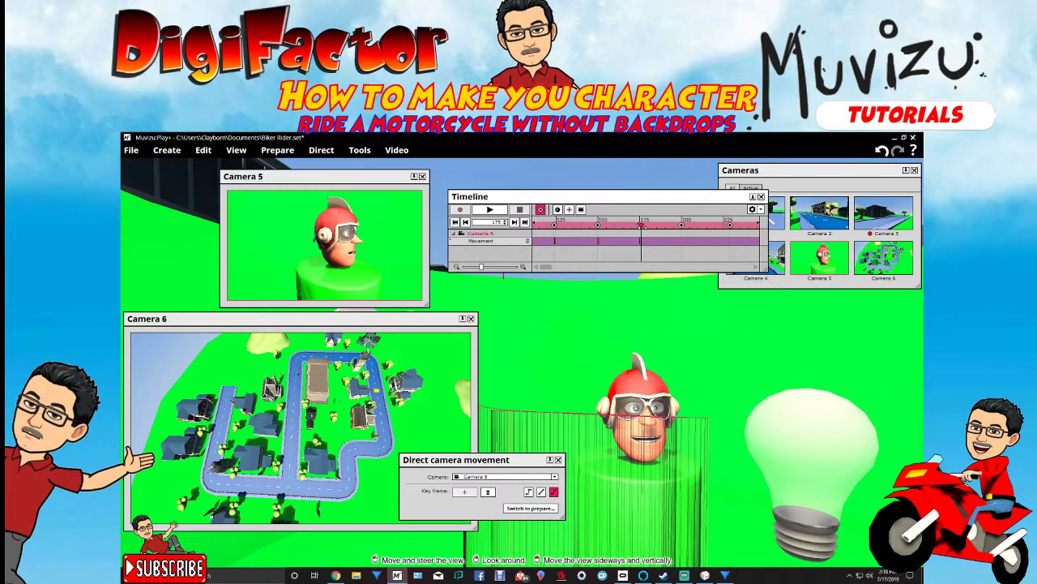
- Add a Camera 5 movement key frame at frame 200 and reposition the camera for a closer shot of the head from its other side
{"action": "left_click_drag", "start_coordinate": [641, 234], "coordinate": [683, 235]}
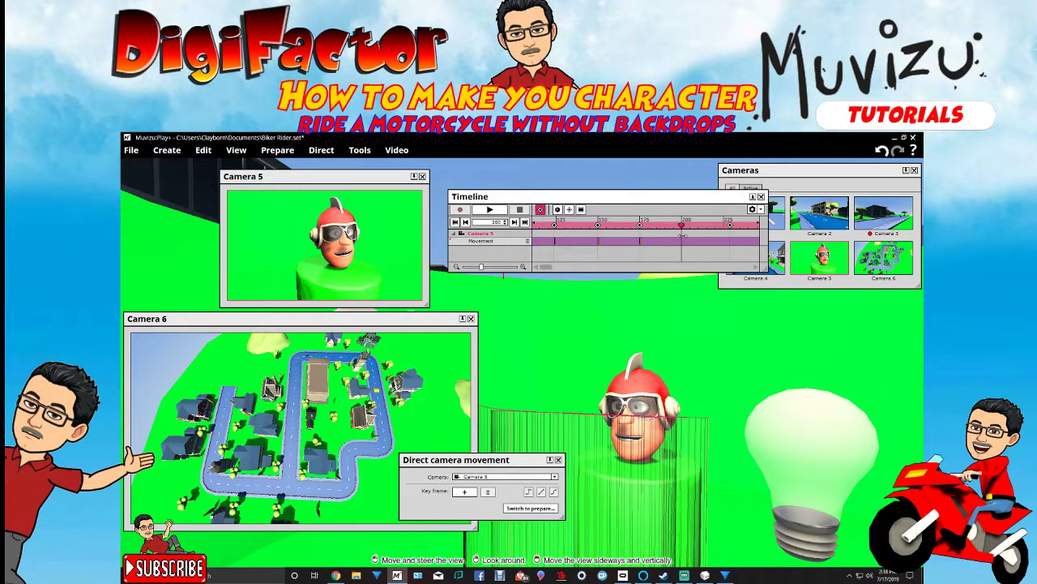
{"action": "left_click", "coordinate": [473, 496]}
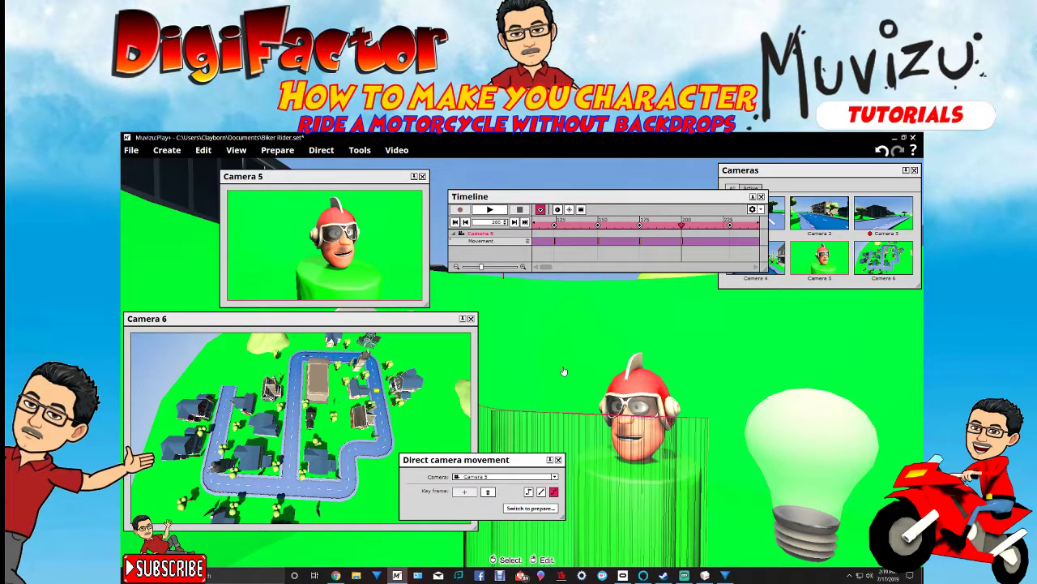
{"action": "left_click_drag", "start_coordinate": [564, 371], "coordinate": [769, 374]}
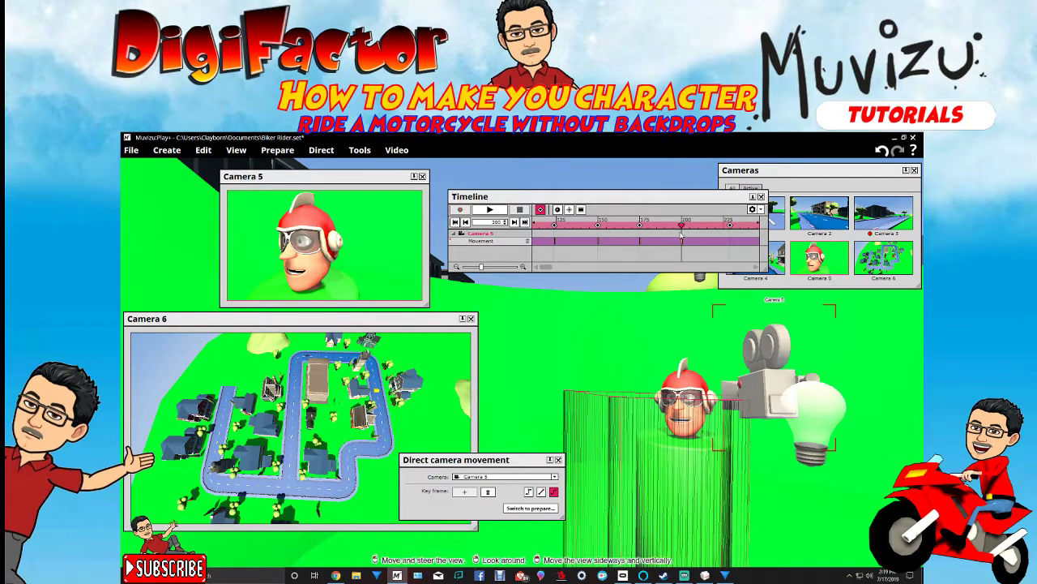
{"action": "mouse_move", "coordinate": [680, 226]}
{"action": "left_mouse_down"}
{"action": "mouse_move", "coordinate": [641, 235]}
{"action": "mouse_move", "coordinate": [683, 239]}
{"action": "left_mouse_up"}
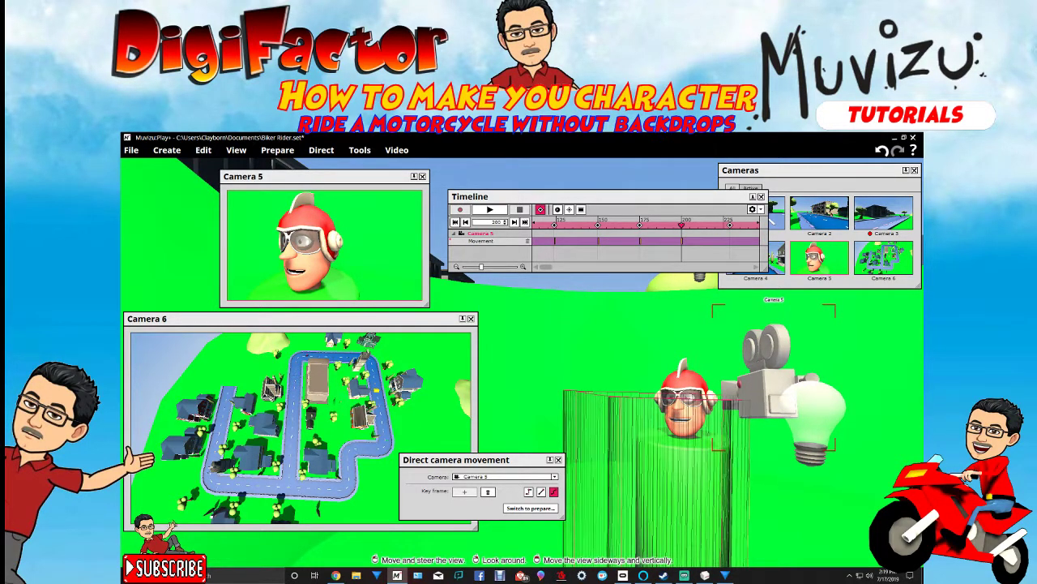
{"action": "left_click", "coordinate": [569, 287]}
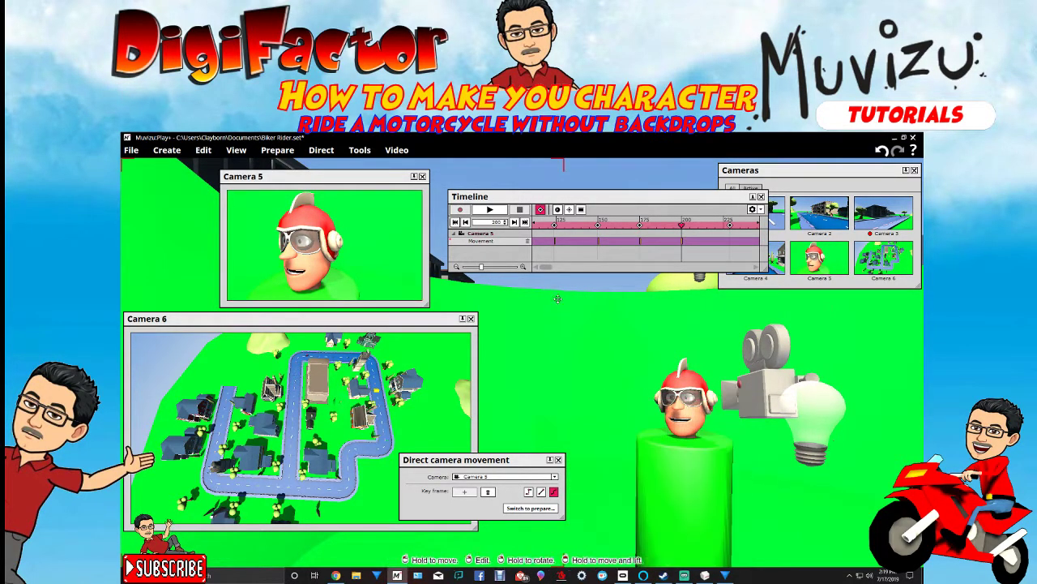
{"action": "left_click", "coordinate": [744, 396]}
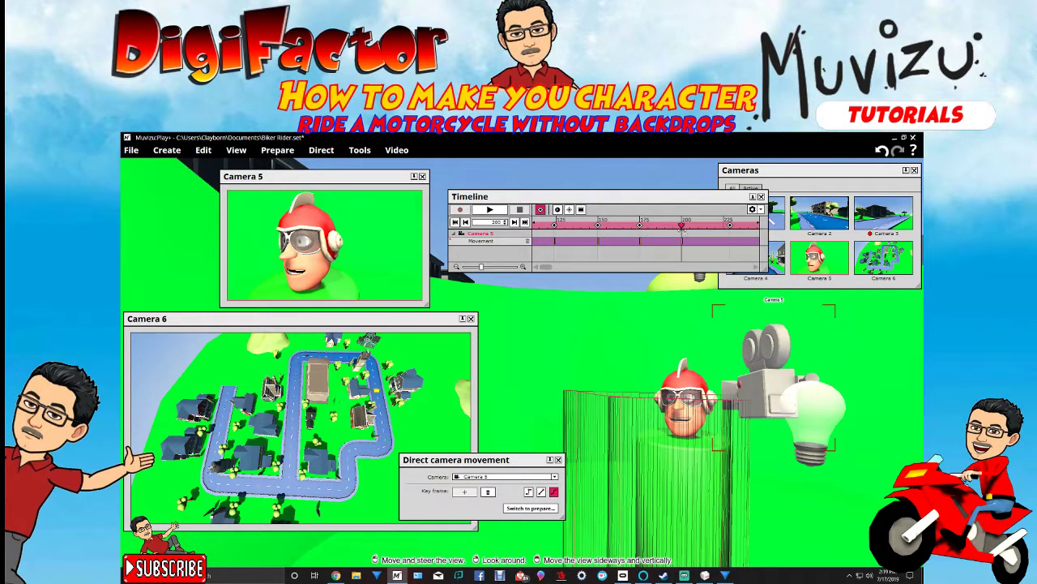
- Add a Camera 5 key frame at about frame 225, and move and turn the camera to frame the head in side view on its cylinder
{"action": "left_click_drag", "start_coordinate": [681, 228], "coordinate": [643, 237]}
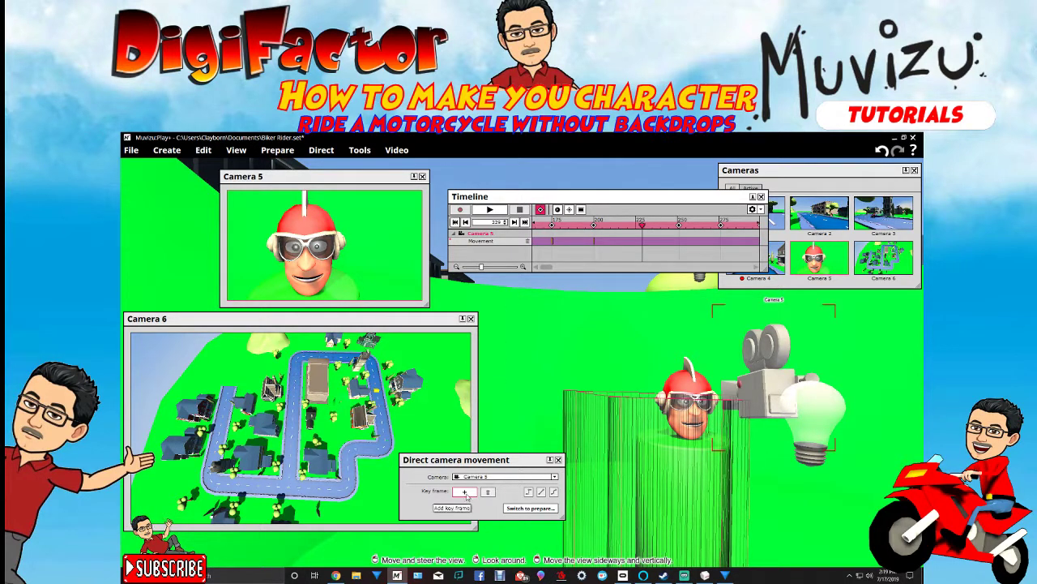
{"action": "left_click", "coordinate": [466, 492]}
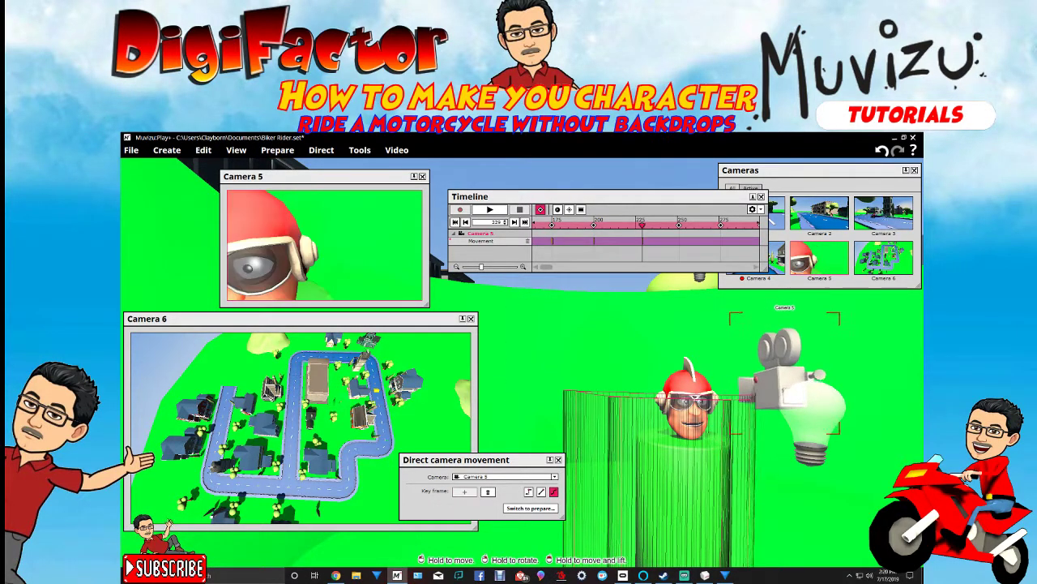
{"action": "left_click_drag", "start_coordinate": [783, 377], "coordinate": [808, 377]}
{"action": "right_click_drag", "start_coordinate": [807, 377], "coordinate": [874, 377]}
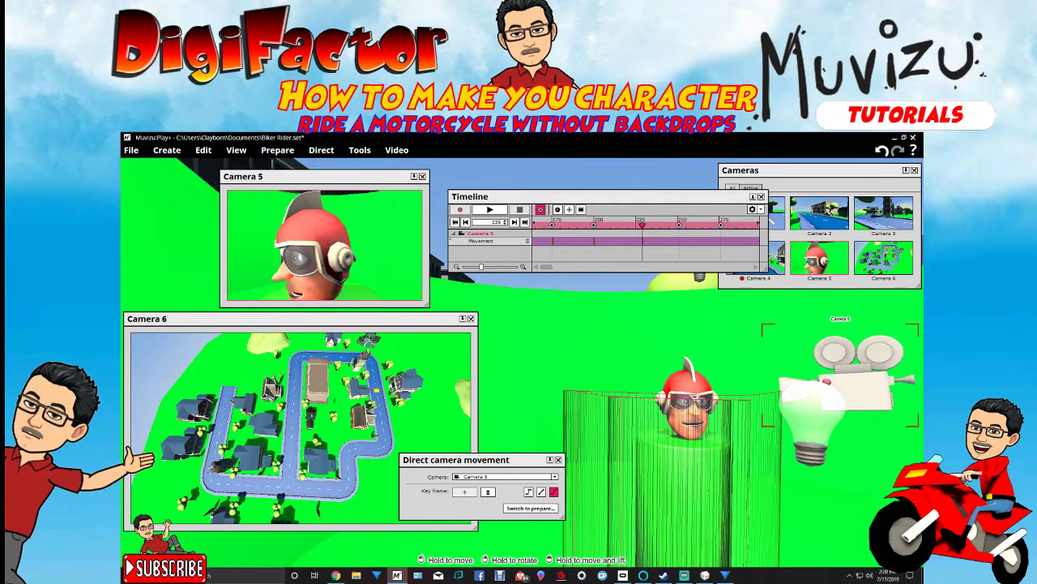
{"action": "mouse_move", "coordinate": [874, 376]}
{"action": "left_mouse_down"}
{"action": "mouse_move", "coordinate": [910, 378]}
{"action": "mouse_move", "coordinate": [877, 378]}
{"action": "left_mouse_up"}
{"action": "right_click_drag", "start_coordinate": [877, 378], "coordinate": [862, 381]}
{"action": "left_click_drag", "start_coordinate": [862, 381], "coordinate": [866, 378]}
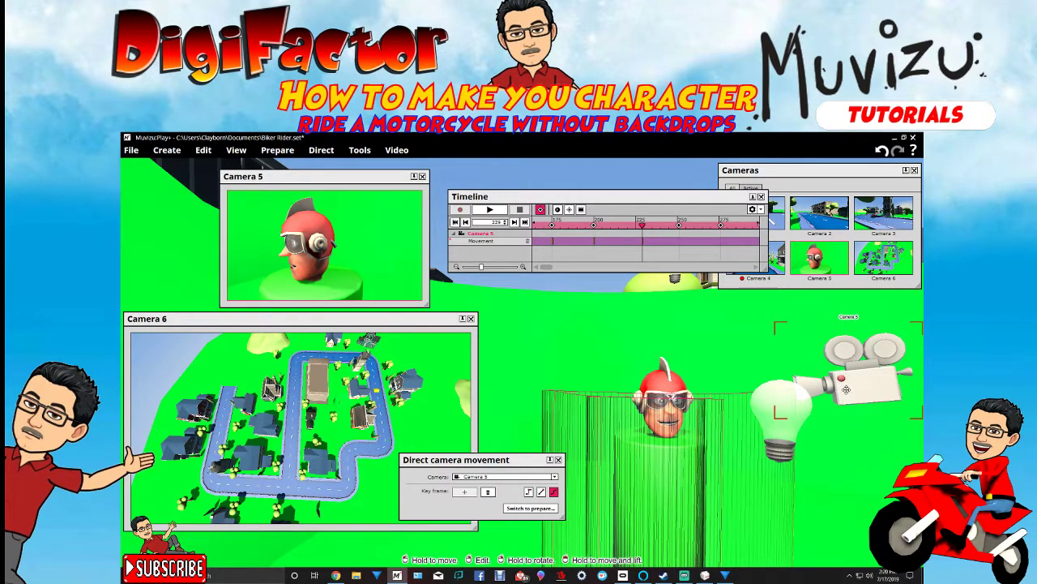
{"action": "right_click", "coordinate": [846, 389]}
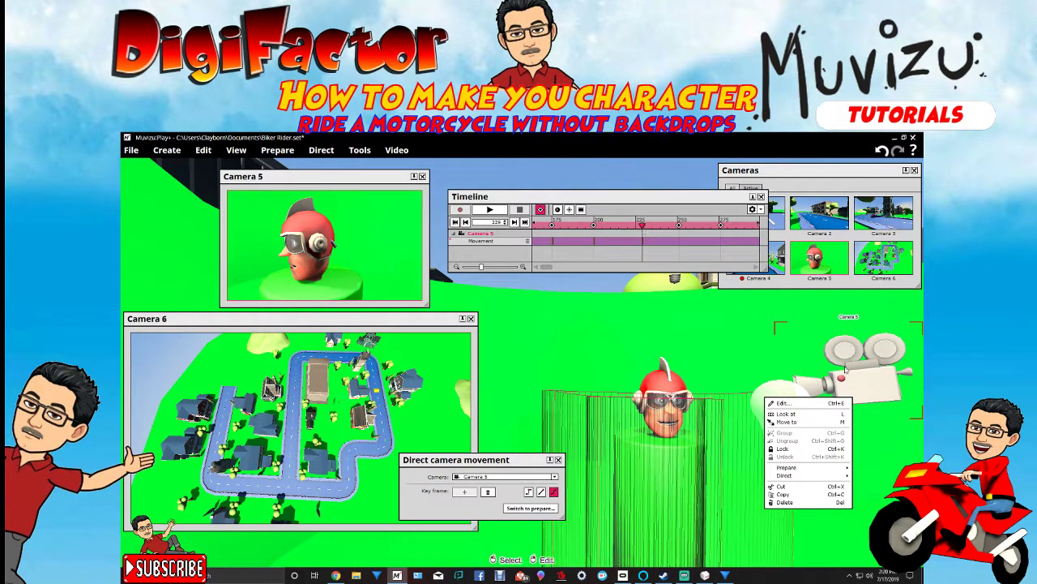
{"action": "left_click", "coordinate": [643, 227]}
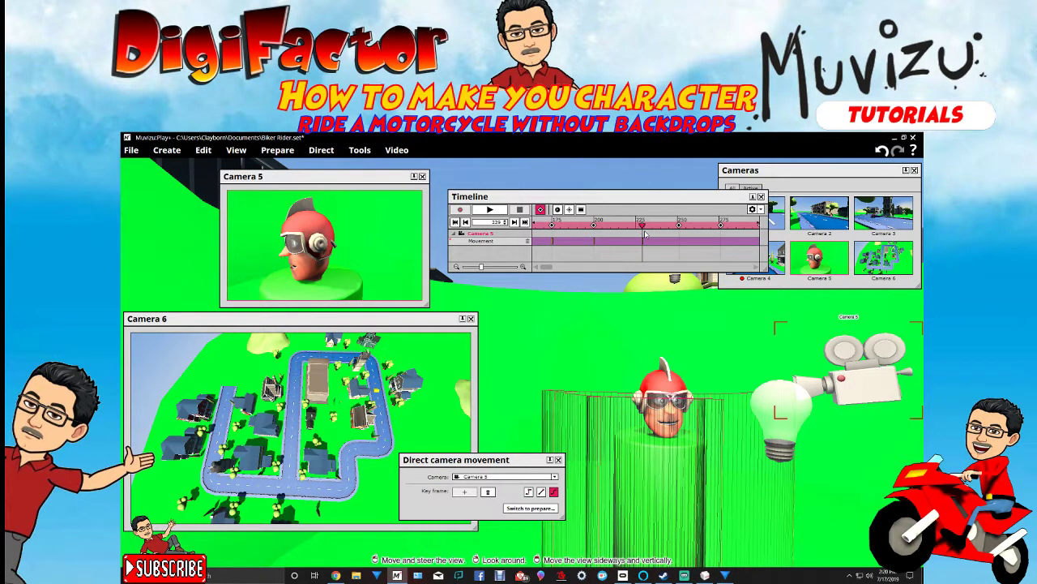
{"action": "mouse_move", "coordinate": [644, 233]}
{"action": "left_mouse_down"}
{"action": "mouse_move", "coordinate": [594, 233]}
{"action": "mouse_move", "coordinate": [642, 228]}
{"action": "left_mouse_up"}
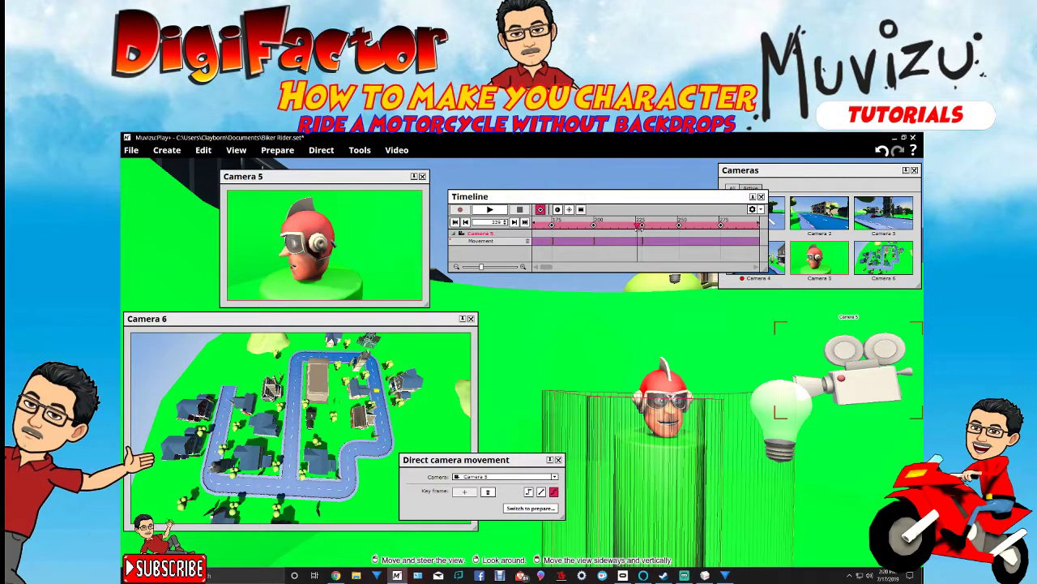
- Delete the Camera 5 movement key frame at about frame 225
{"action": "left_click_drag", "start_coordinate": [640, 228], "coordinate": [638, 230]}
{"action": "right_click", "coordinate": [643, 241]}
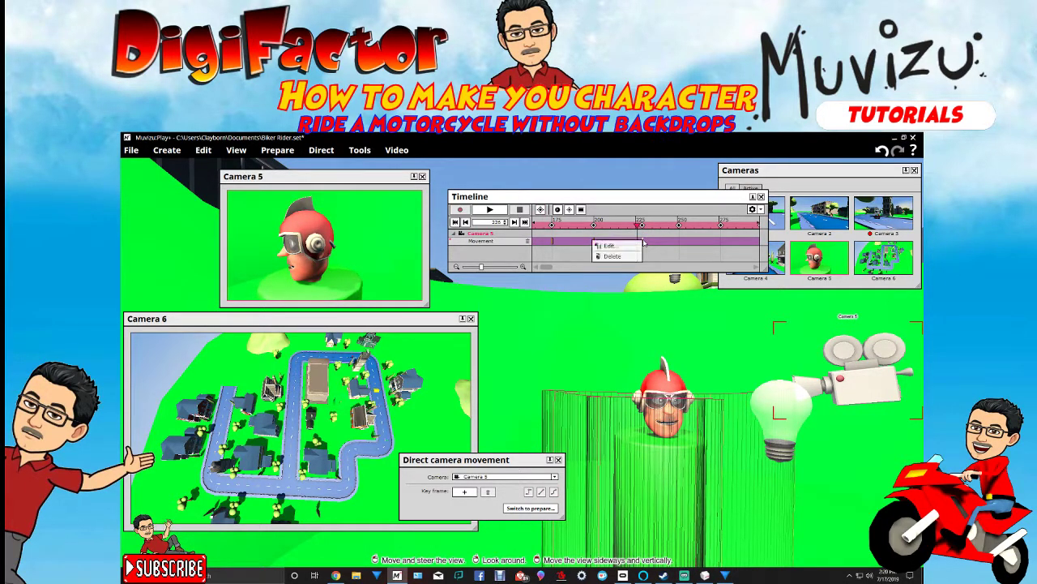
{"action": "left_click", "coordinate": [629, 256]}
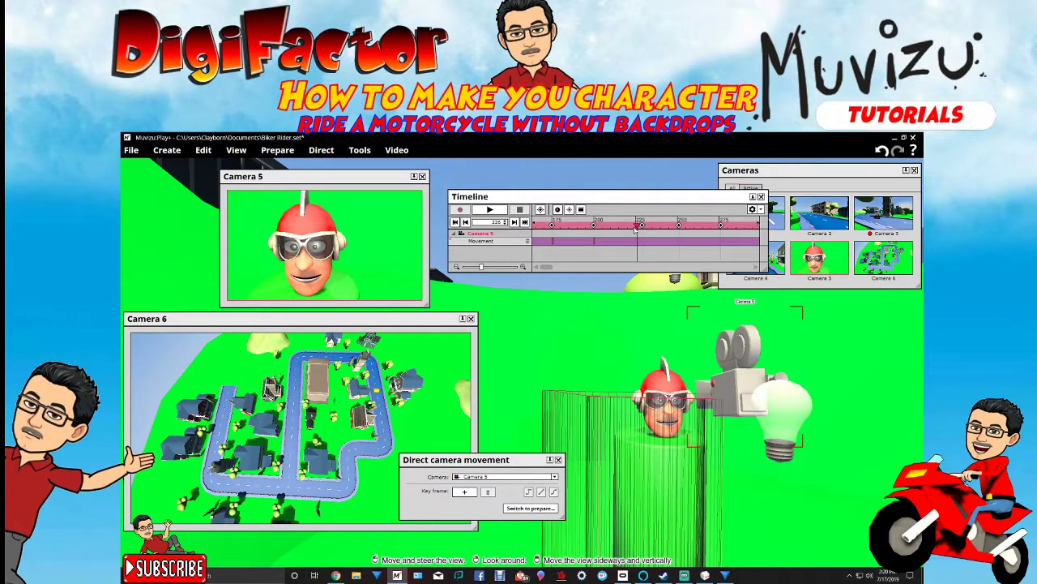
- Add a Camera 5 key frame at frame 215, and move and turn the camera outward to frame the head in side view
{"action": "mouse_move", "coordinate": [633, 226]}
{"action": "left_mouse_down"}
{"action": "mouse_move", "coordinate": [597, 228]}
{"action": "mouse_move", "coordinate": [620, 234]}
{"action": "left_mouse_up"}
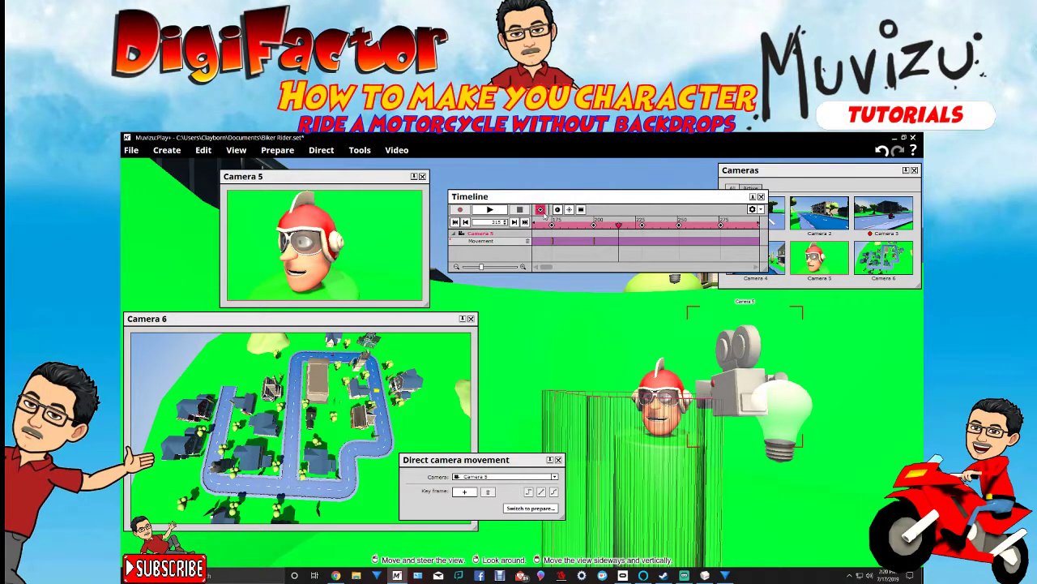
{"action": "left_click", "coordinate": [464, 491]}
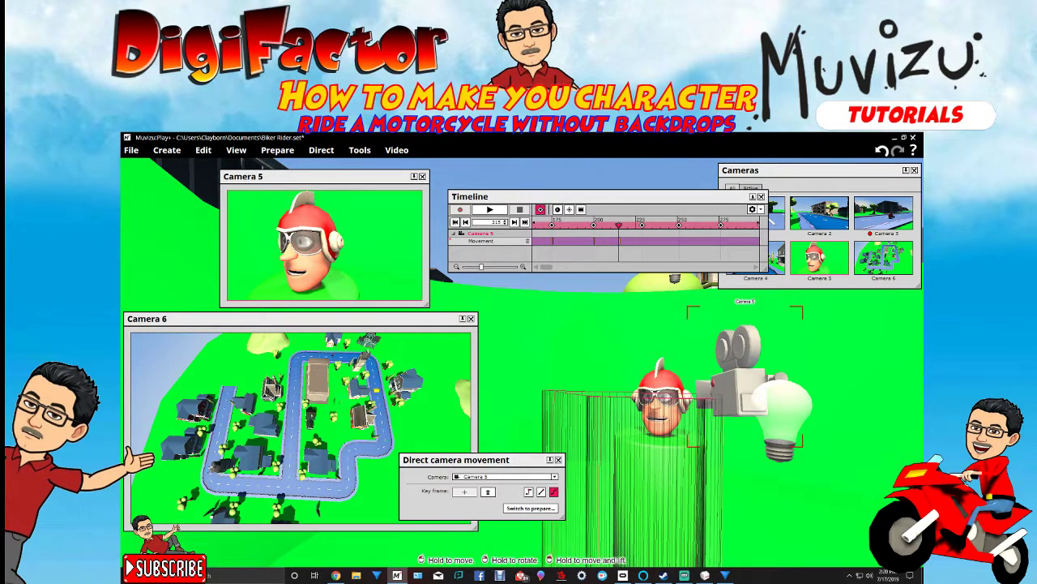
{"action": "left_click_drag", "start_coordinate": [734, 391], "coordinate": [774, 389]}
{"action": "right_click_drag", "start_coordinate": [774, 389], "coordinate": [794, 389]}
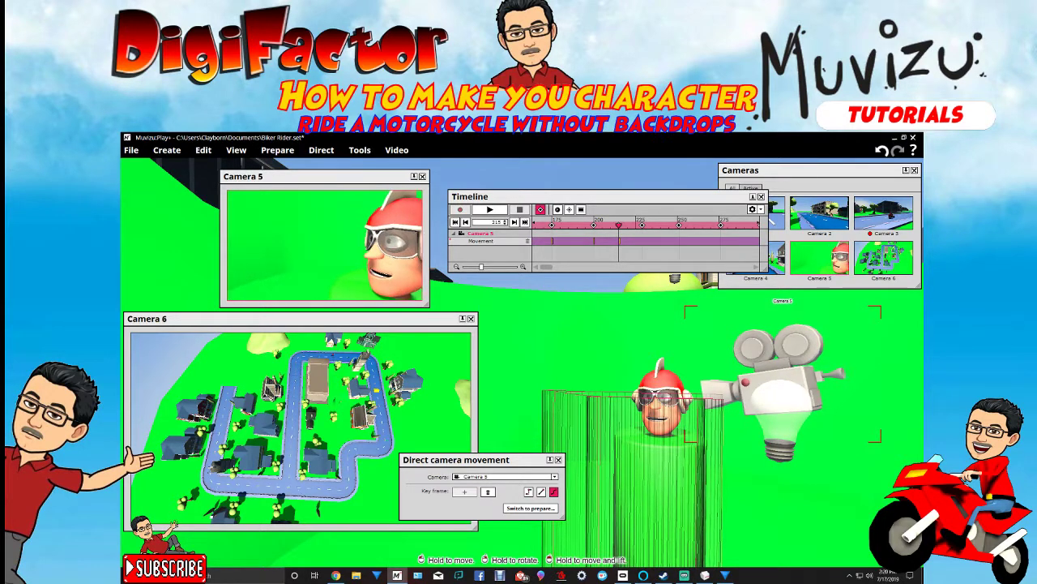
{"action": "left_click_drag", "start_coordinate": [791, 389], "coordinate": [831, 390]}
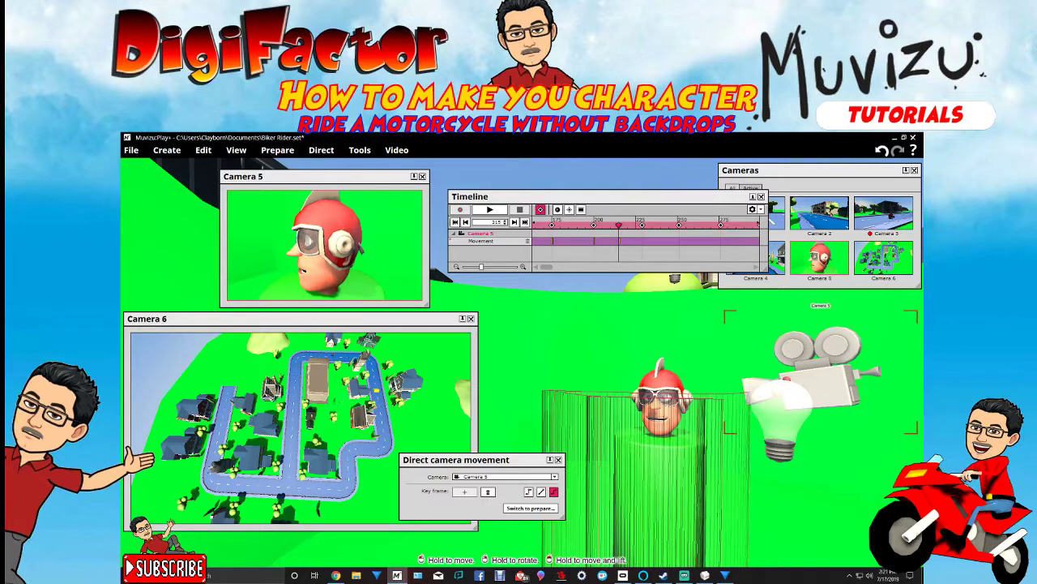
{"action": "right_click_drag", "start_coordinate": [831, 390], "coordinate": [843, 376]}
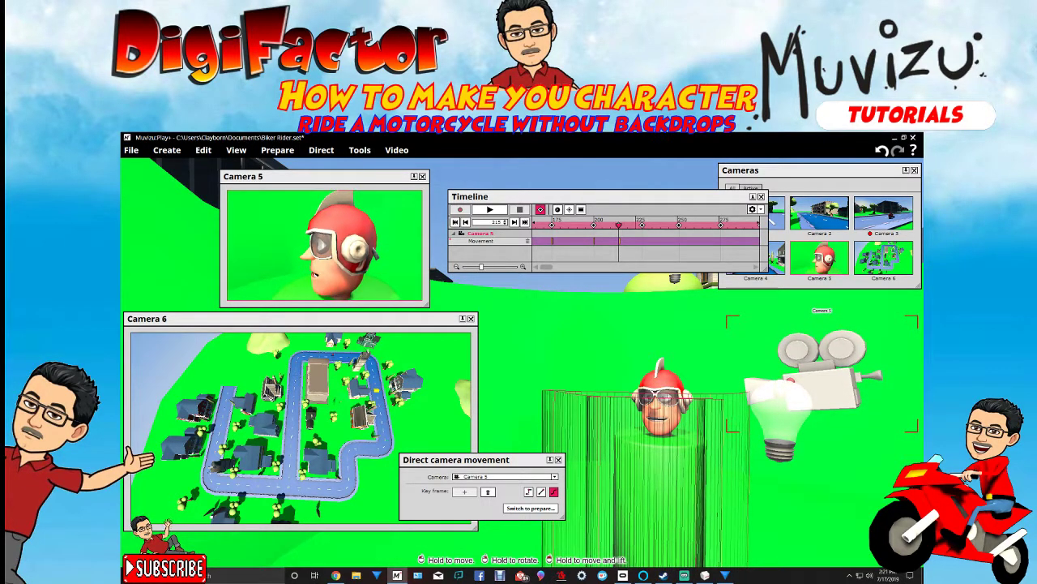
{"action": "left_click_drag", "start_coordinate": [839, 389], "coordinate": [863, 389]}
{"action": "right_click_drag", "start_coordinate": [863, 389], "coordinate": [854, 389]}
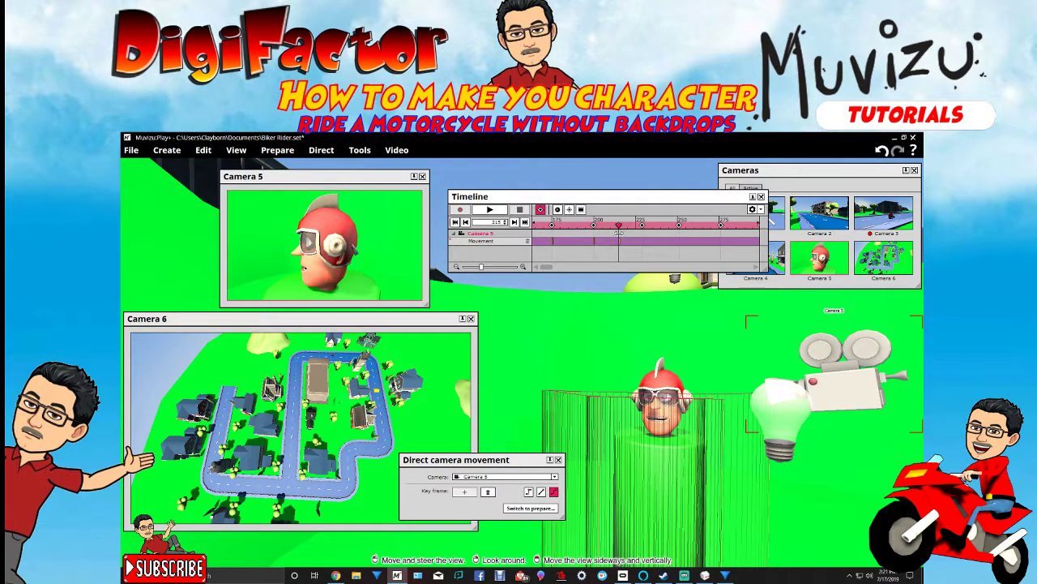
- Fine-tune Camera 5's height at frame 215 and scrub the timeline to check the shot
{"action": "mouse_move", "coordinate": [616, 234]}
{"action": "left_mouse_down"}
{"action": "mouse_move", "coordinate": [583, 242]}
{"action": "mouse_move", "coordinate": [618, 241]}
{"action": "left_mouse_up"}
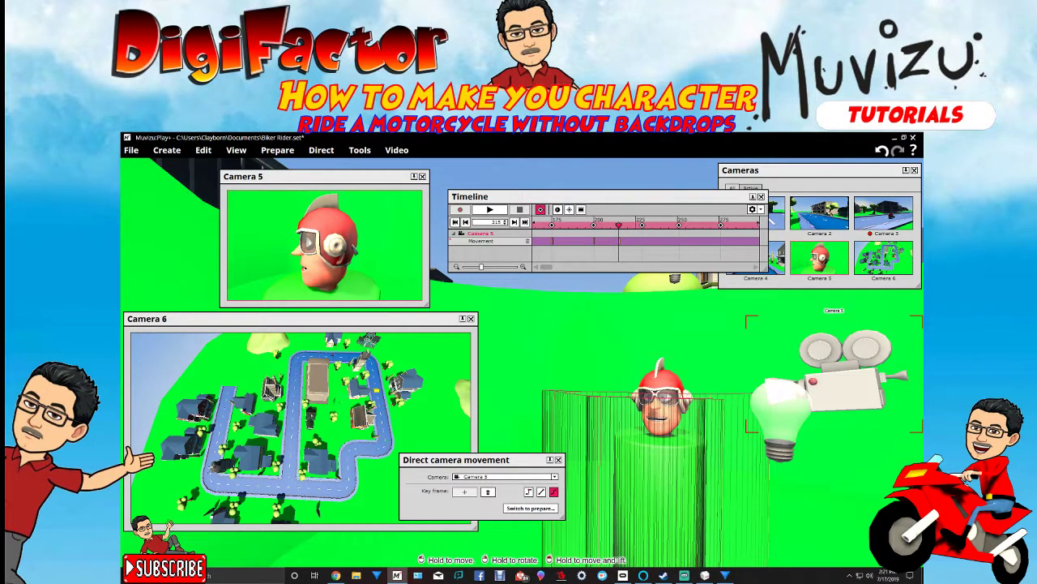
{"action": "left_click_drag", "start_coordinate": [847, 389], "coordinate": [848, 396]}
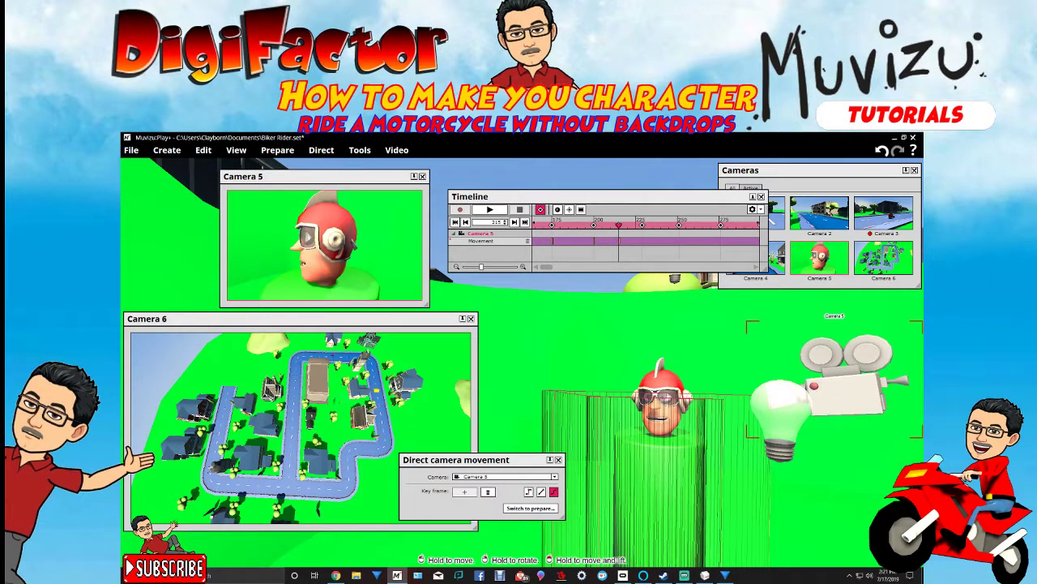
{"action": "left_click_drag", "start_coordinate": [839, 400], "coordinate": [847, 389]}
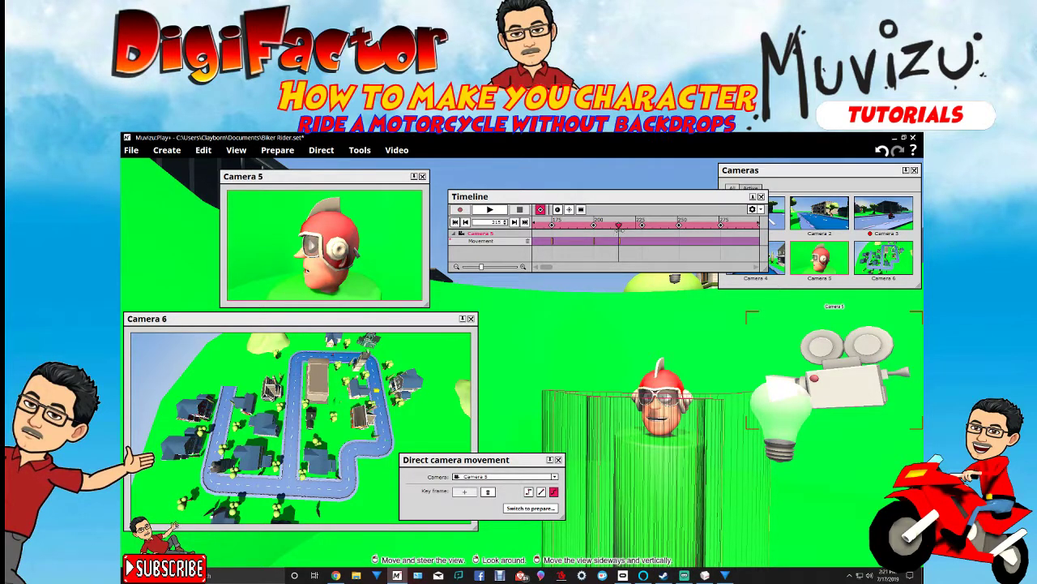
{"action": "mouse_move", "coordinate": [618, 229]}
{"action": "left_mouse_down"}
{"action": "mouse_move", "coordinate": [577, 232]}
{"action": "mouse_move", "coordinate": [619, 231]}
{"action": "left_mouse_up"}
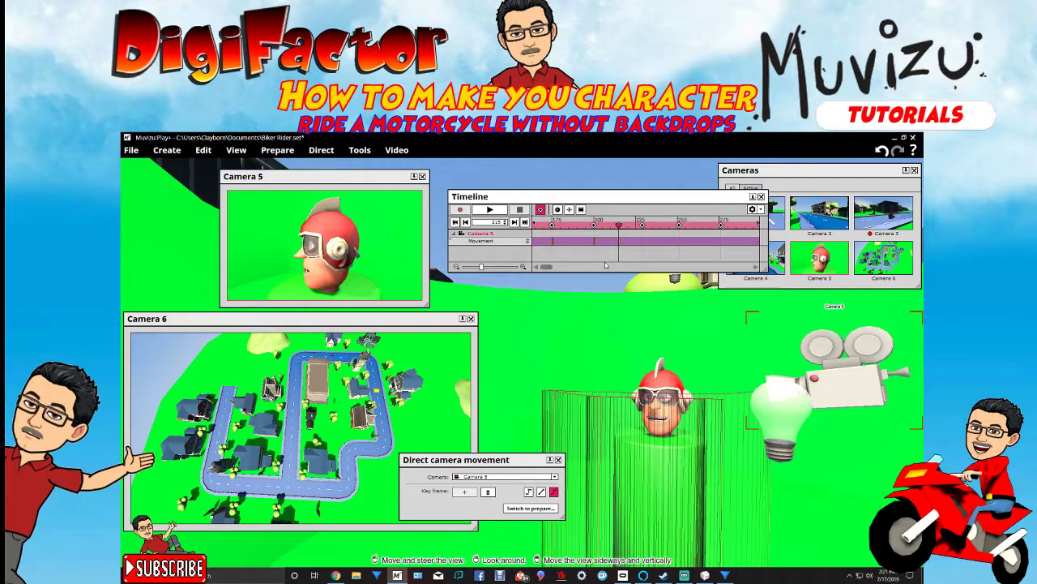
- Add a Camera 5 key frame at frame 229 and move the camera behind the head for a rear side view
{"action": "left_click_drag", "start_coordinate": [619, 228], "coordinate": [642, 233]}
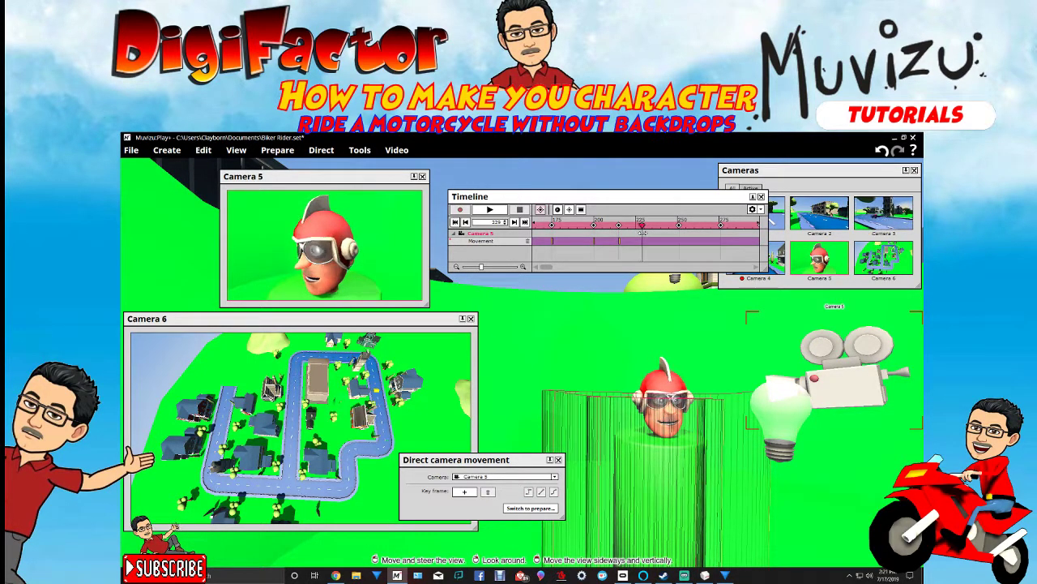
{"action": "left_click", "coordinate": [464, 491]}
{"action": "left_click_drag", "start_coordinate": [831, 375], "coordinate": [772, 353]}
{"action": "left_click_drag", "start_coordinate": [768, 363], "coordinate": [760, 360]}
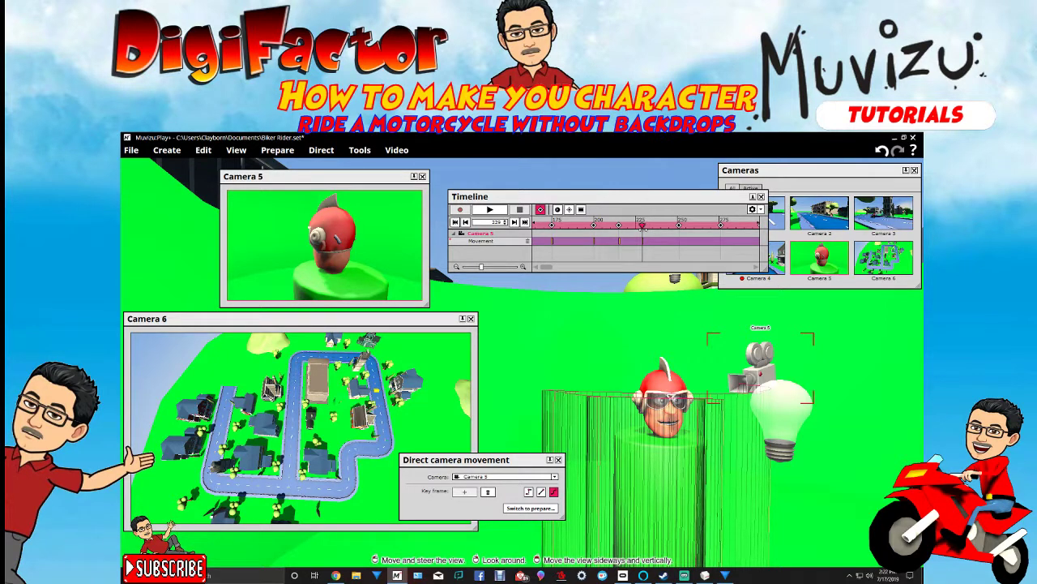
- Add an intermediate Camera 5 key frame at frame 221 and move the camera farther out from the head
{"action": "mouse_move", "coordinate": [641, 230]}
{"action": "left_mouse_down"}
{"action": "mouse_move", "coordinate": [620, 235]}
{"action": "mouse_move", "coordinate": [630, 235]}
{"action": "left_mouse_up"}
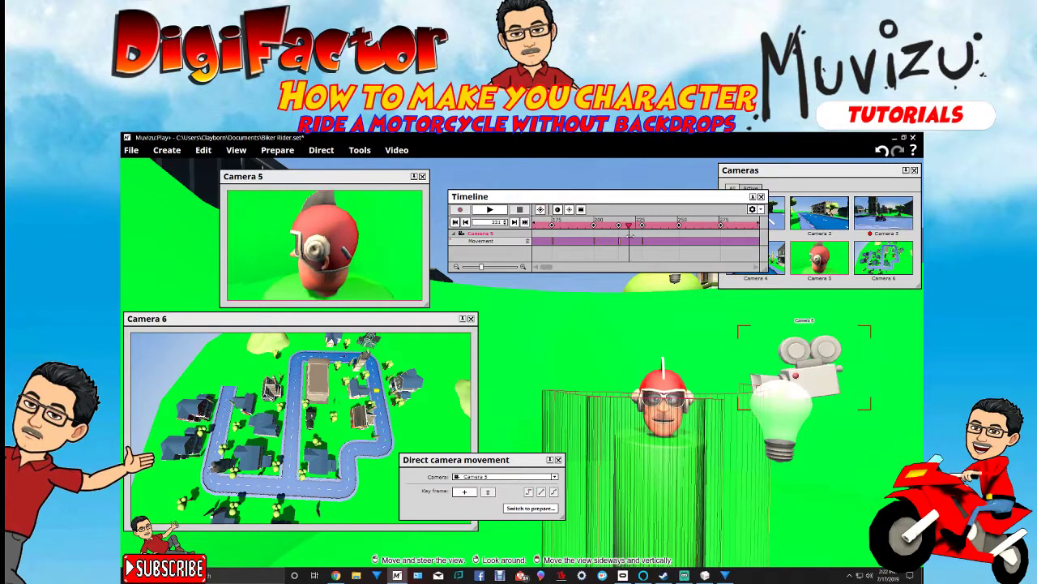
{"action": "left_click", "coordinate": [465, 491]}
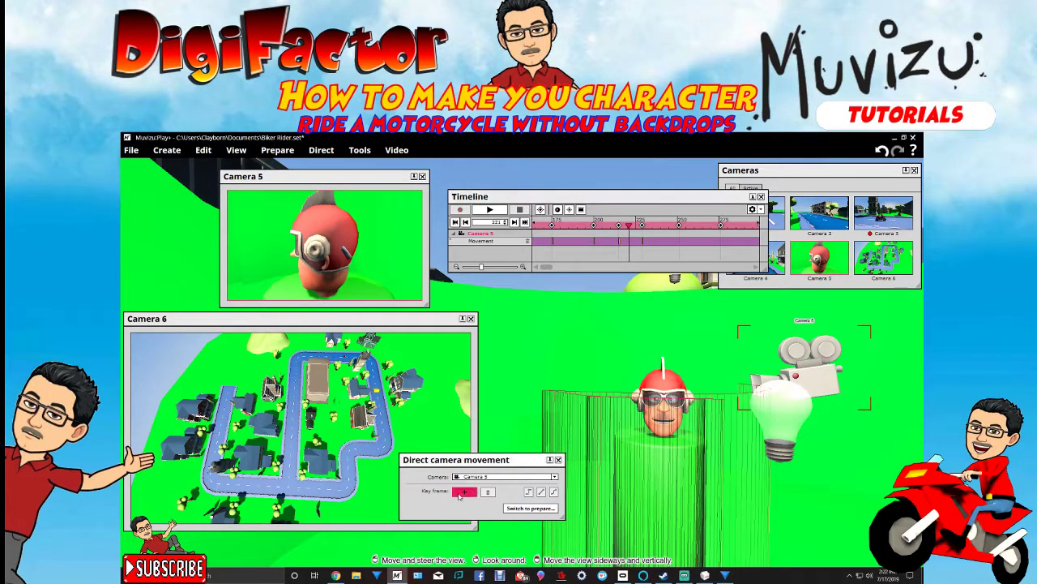
{"action": "left_click_drag", "start_coordinate": [804, 371], "coordinate": [821, 371]}
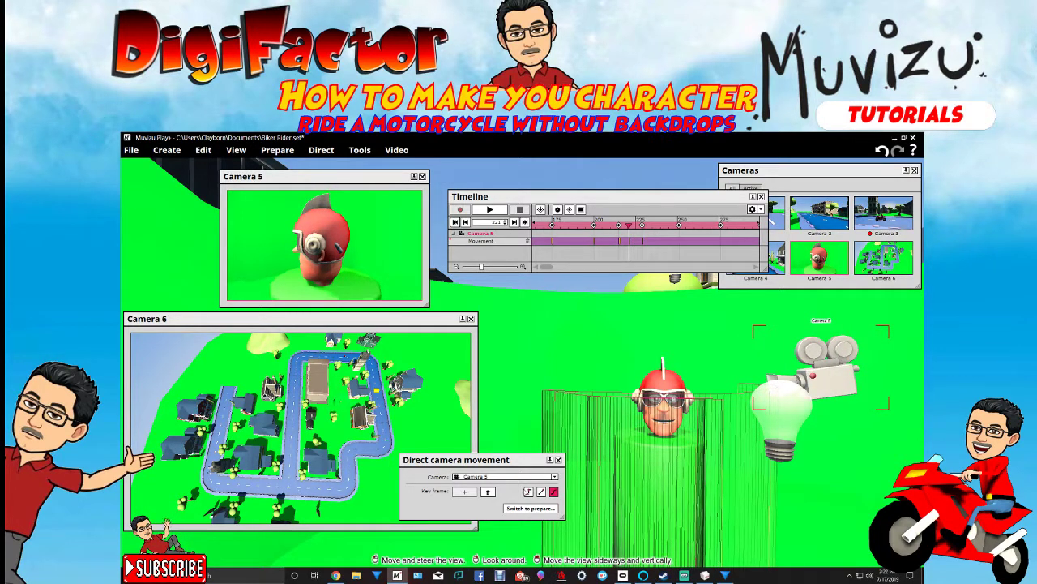
- Reposition and turn Camera 5 at the frame 229 key frame so it views the head more directly from behind
{"action": "mouse_move", "coordinate": [629, 225]}
{"action": "left_mouse_down"}
{"action": "mouse_move", "coordinate": [654, 226]}
{"action": "mouse_move", "coordinate": [642, 225]}
{"action": "left_mouse_up"}
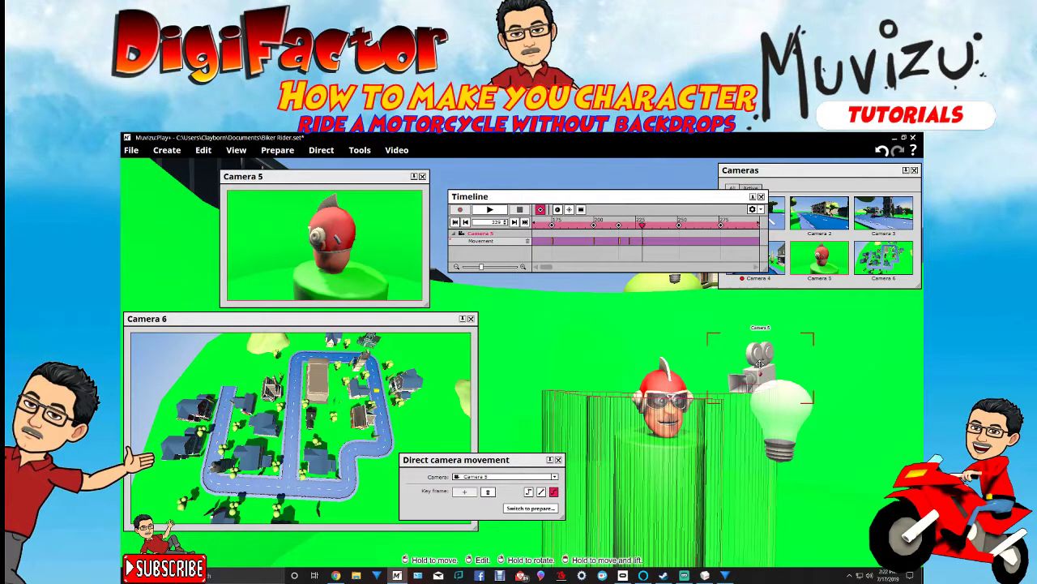
{"action": "right_click_drag", "start_coordinate": [760, 374], "coordinate": [753, 373]}
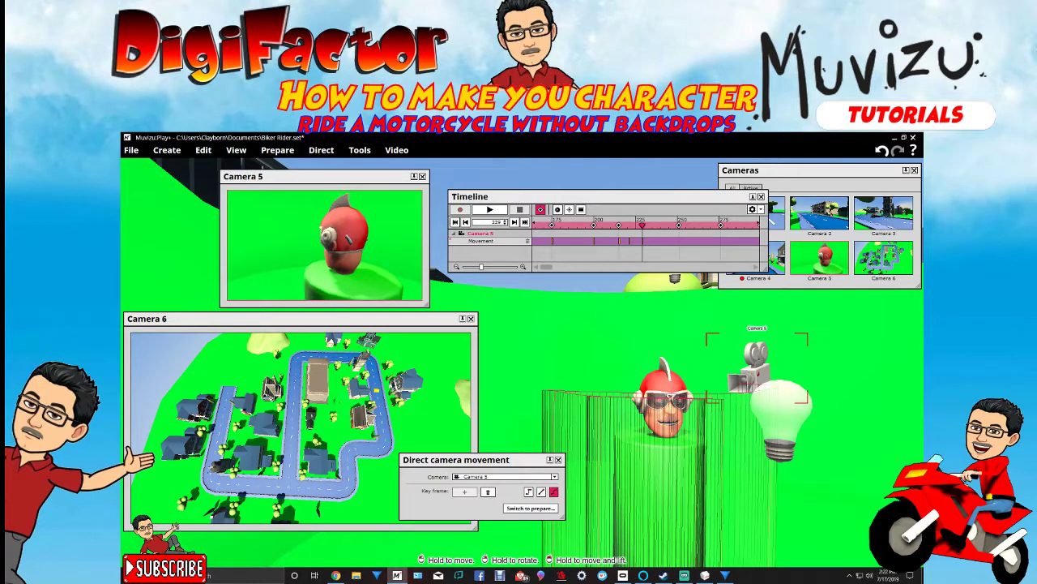
{"action": "left_click_drag", "start_coordinate": [753, 373], "coordinate": [742, 374]}
{"action": "right_click_drag", "start_coordinate": [742, 373], "coordinate": [738, 373]}
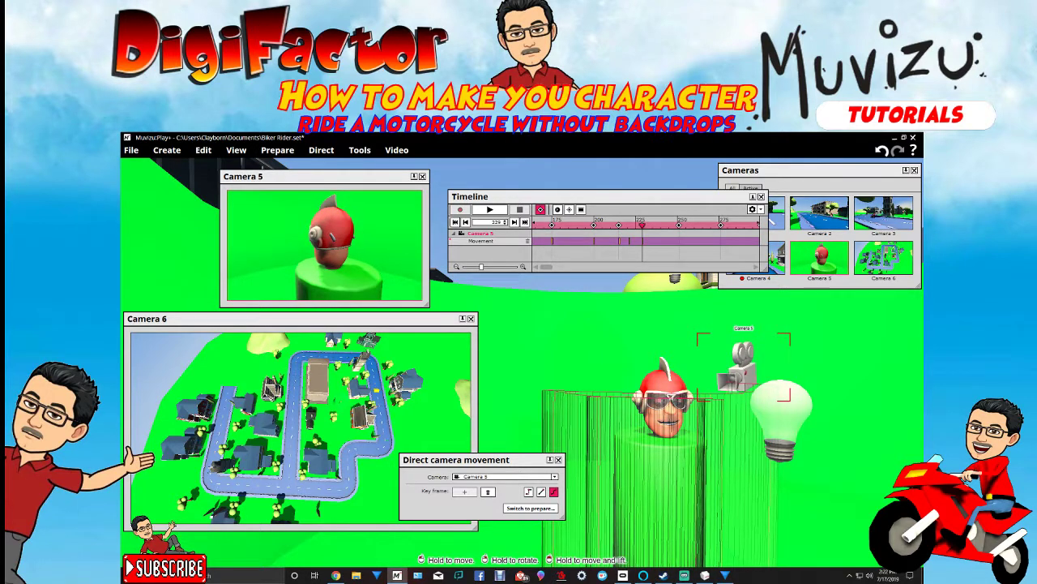
{"action": "left_click_drag", "start_coordinate": [737, 372], "coordinate": [718, 372]}
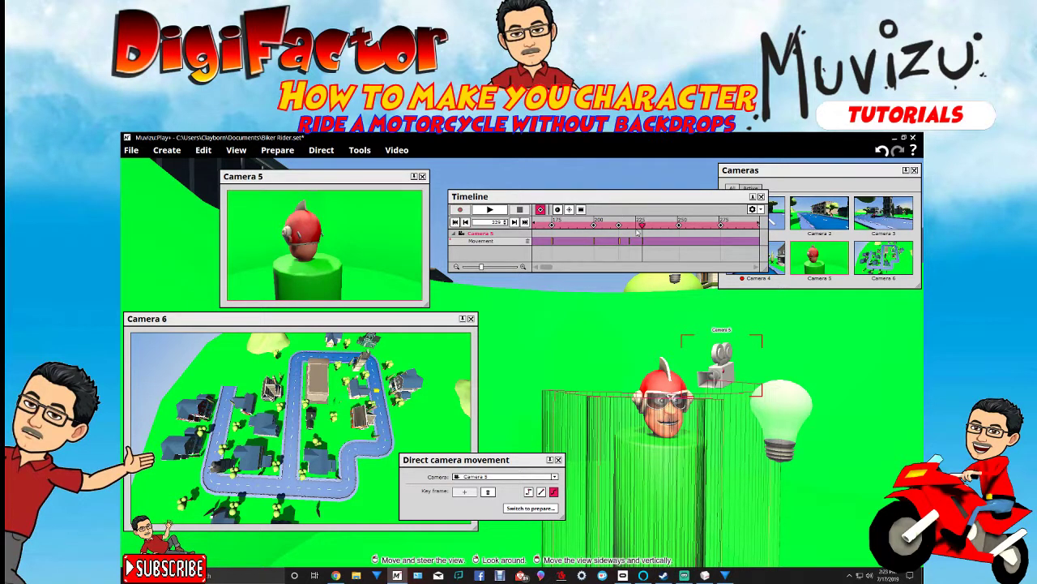
- Move Camera 5 slightly farther from the head at frame 221 and return the playhead to frame 229
{"action": "left_click_drag", "start_coordinate": [644, 226], "coordinate": [629, 227]}
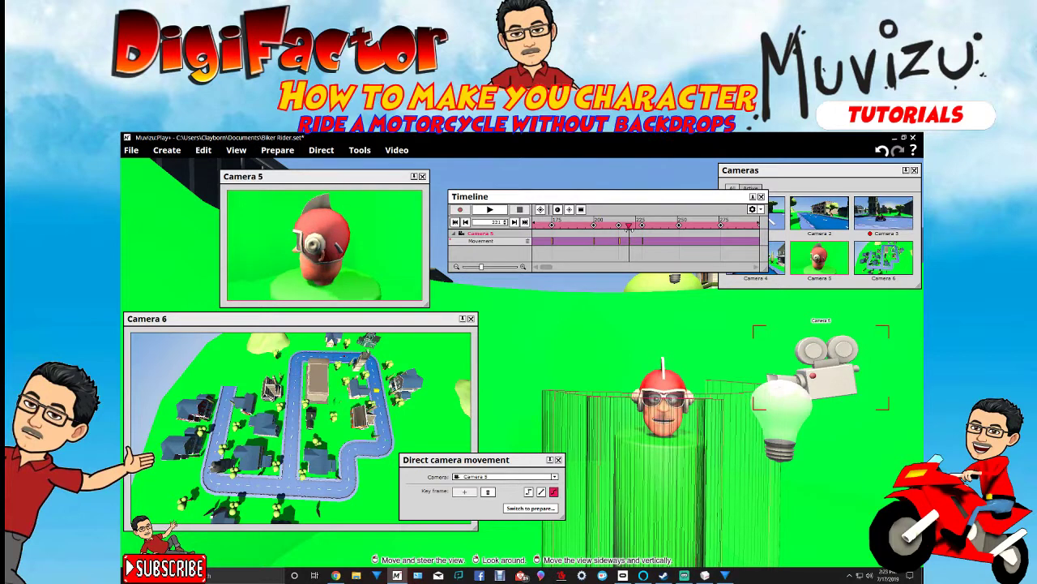
{"action": "left_click_drag", "start_coordinate": [815, 370], "coordinate": [826, 370]}
{"action": "left_click_drag", "start_coordinate": [629, 227], "coordinate": [650, 233]}
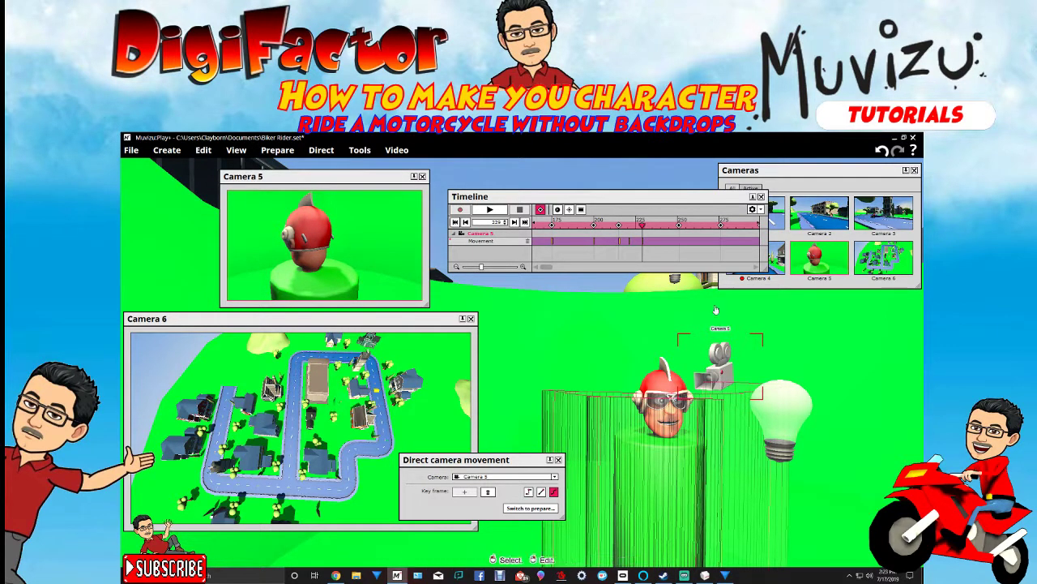
- Add a Camera 5 key frame at frame 251 and move the camera behind the head toward its opposite side
{"action": "left_click_drag", "start_coordinate": [643, 228], "coordinate": [679, 239]}
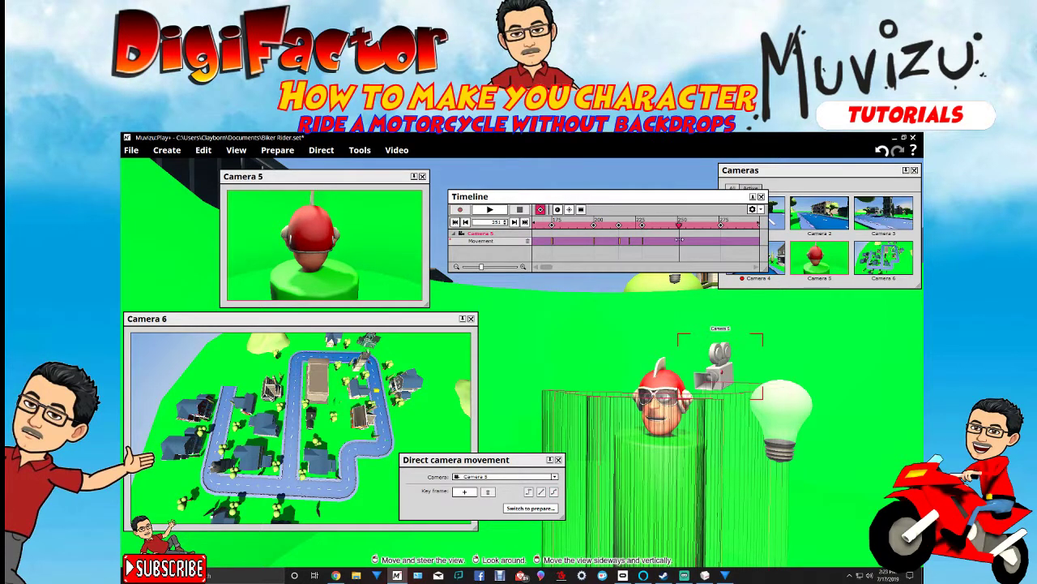
{"action": "left_click", "coordinate": [467, 492]}
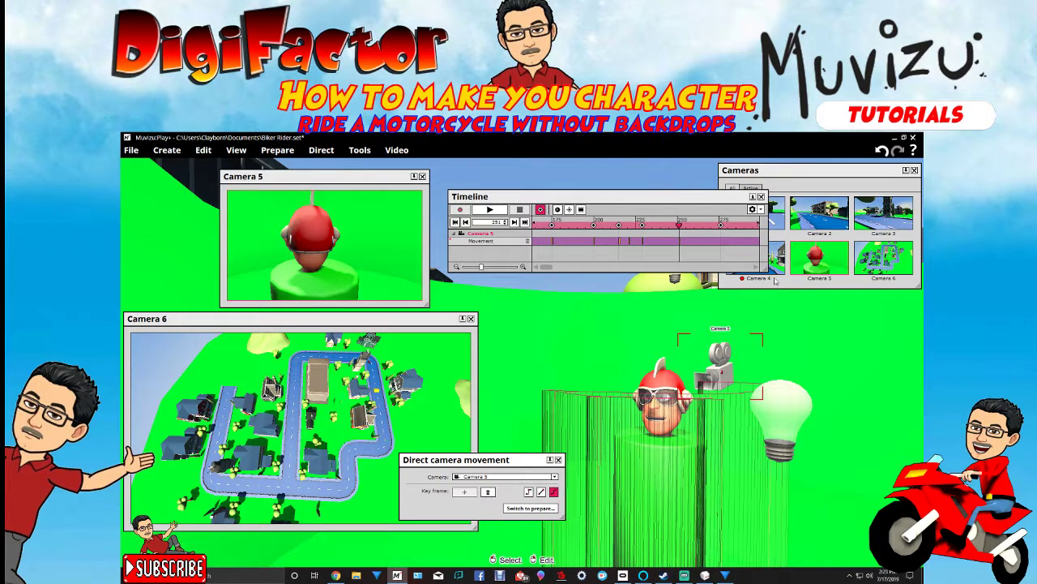
{"action": "mouse_move", "coordinate": [681, 226]}
{"action": "left_mouse_down"}
{"action": "mouse_move", "coordinate": [720, 230]}
{"action": "mouse_move", "coordinate": [671, 227]}
{"action": "left_mouse_up"}
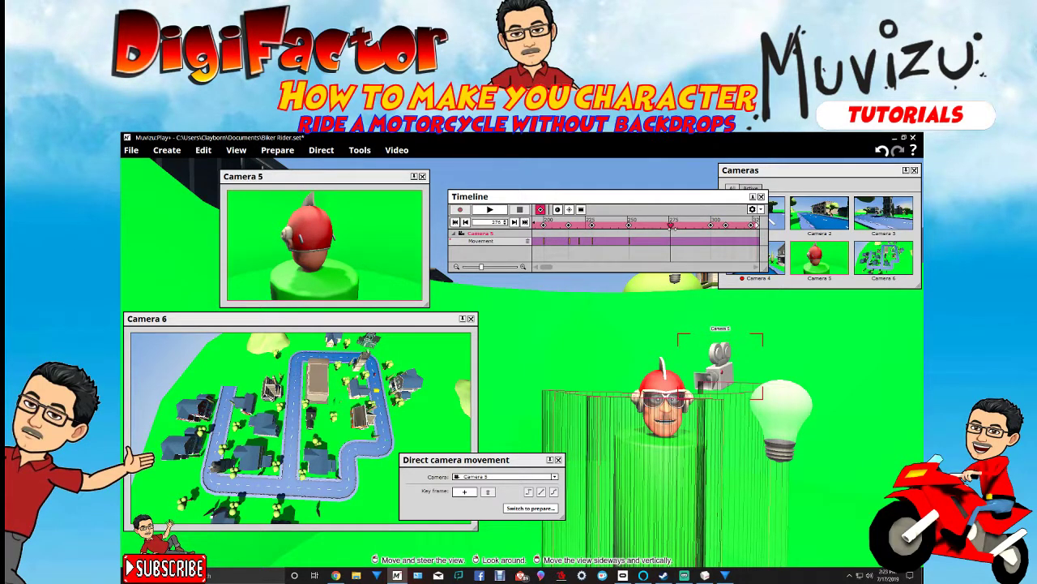
{"action": "left_click_drag", "start_coordinate": [672, 227], "coordinate": [629, 226]}
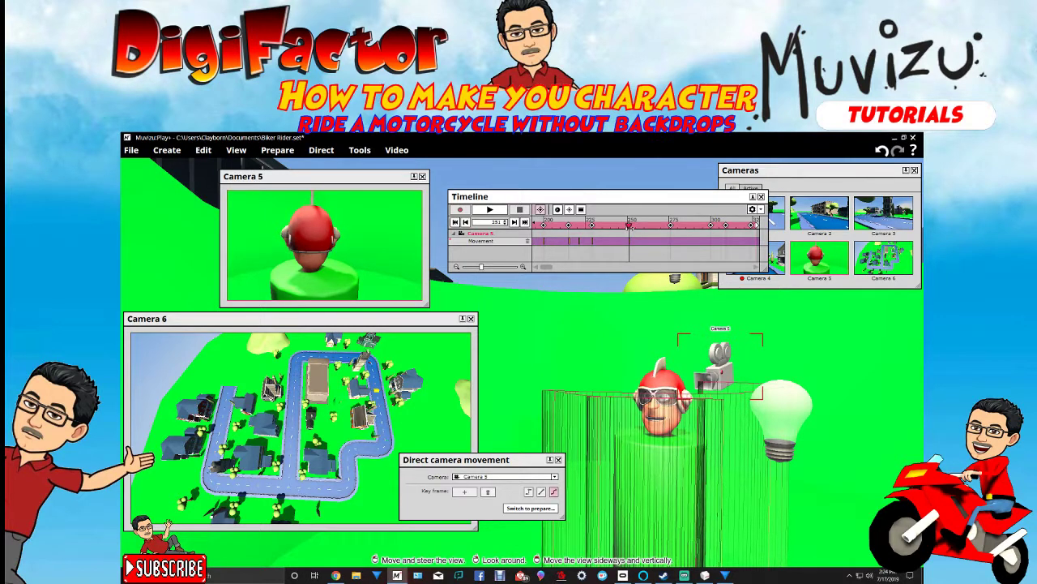
{"action": "left_click_drag", "start_coordinate": [720, 369], "coordinate": [543, 371]}
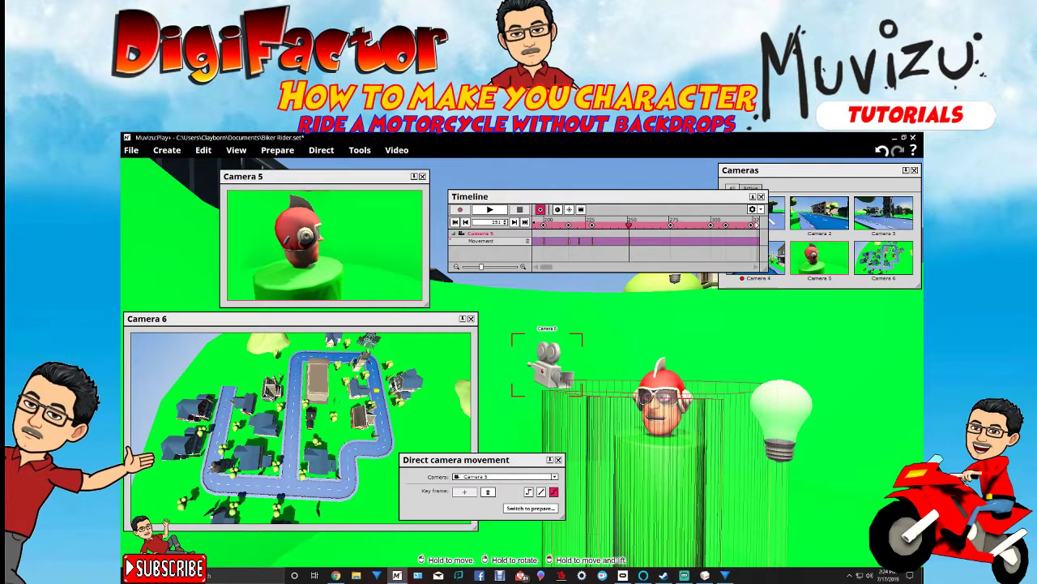
{"action": "left_click_drag", "start_coordinate": [548, 365], "coordinate": [574, 362]}
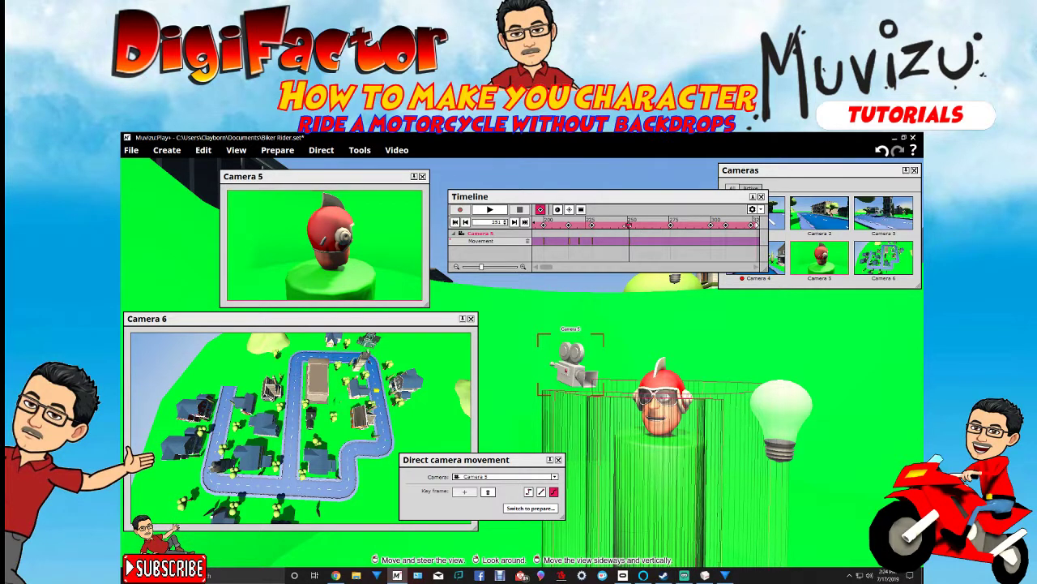
{"action": "mouse_move", "coordinate": [628, 226]}
{"action": "left_mouse_down"}
{"action": "mouse_move", "coordinate": [556, 232]}
{"action": "mouse_move", "coordinate": [630, 235]}
{"action": "left_mouse_up"}
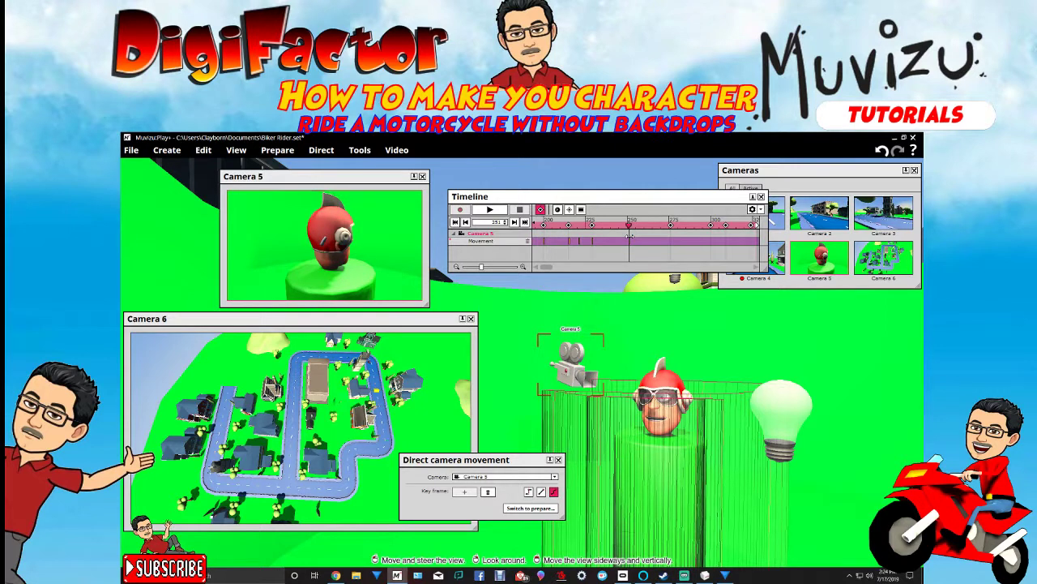
- At frame 276, move and turn Camera 5 to face the front of the head on its cylinder, and add a key frame
{"action": "left_click_drag", "start_coordinate": [629, 236], "coordinate": [671, 237]}
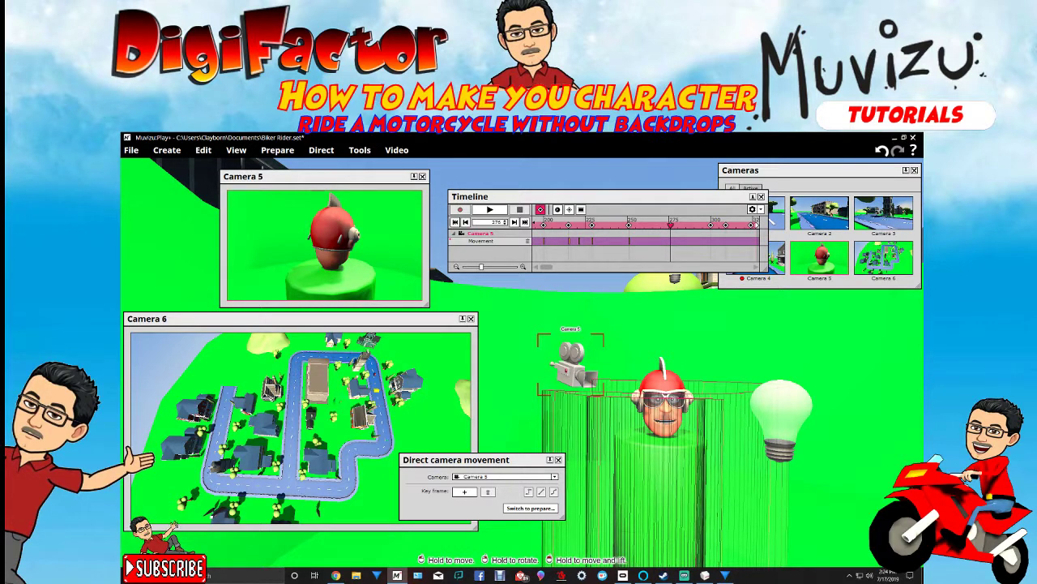
{"action": "left_click_drag", "start_coordinate": [572, 369], "coordinate": [614, 394]}
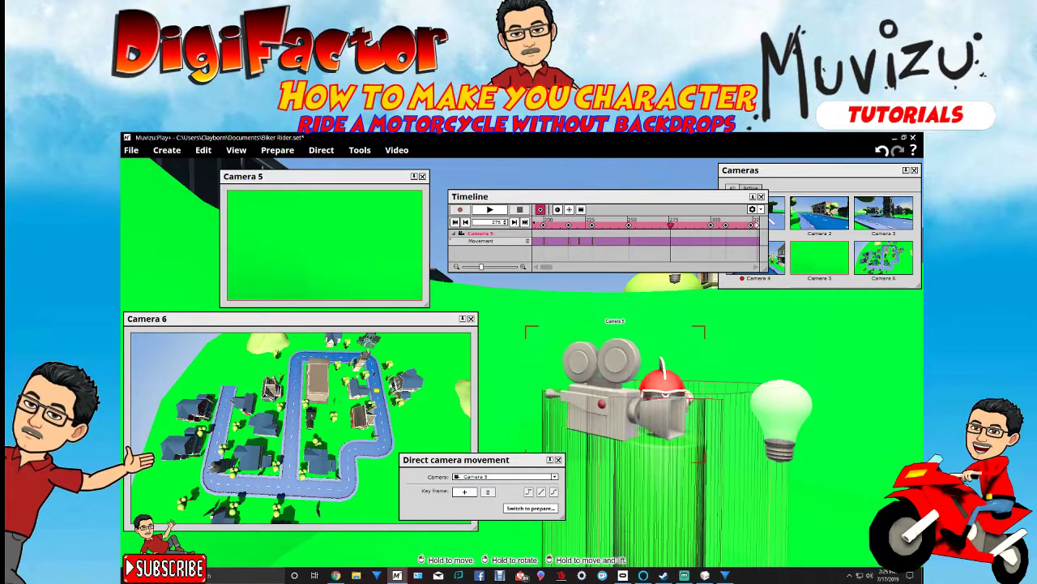
{"action": "right_click_drag", "start_coordinate": [613, 395], "coordinate": [709, 377]}
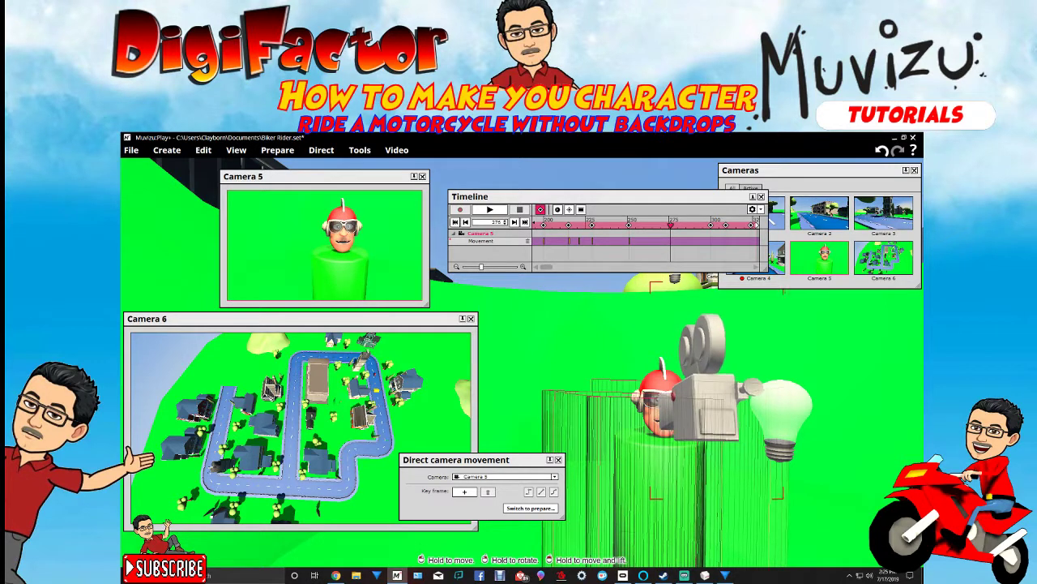
{"action": "left_click_drag", "start_coordinate": [709, 393], "coordinate": [718, 388]}
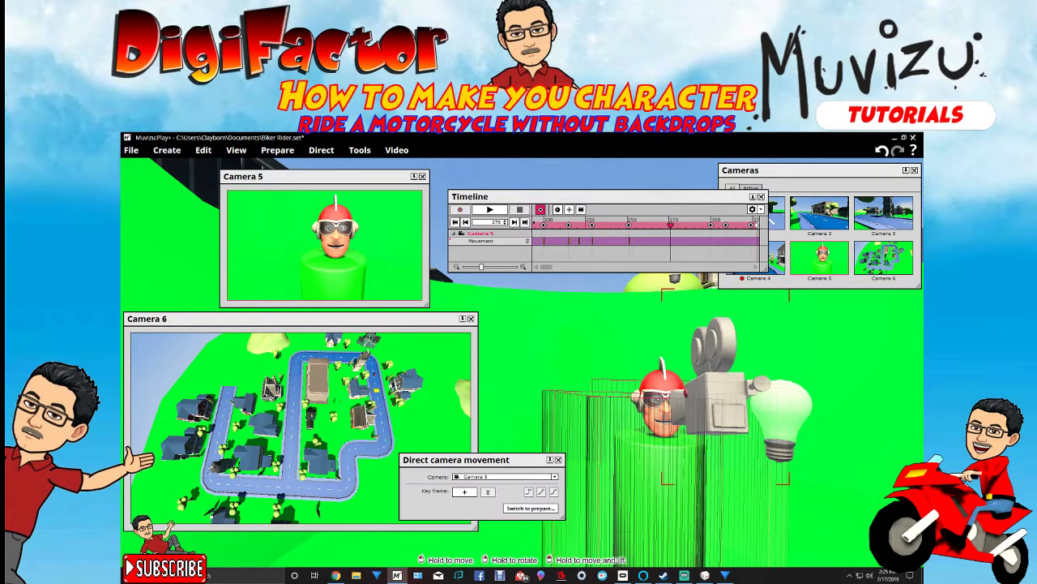
{"action": "left_click", "coordinate": [463, 492]}
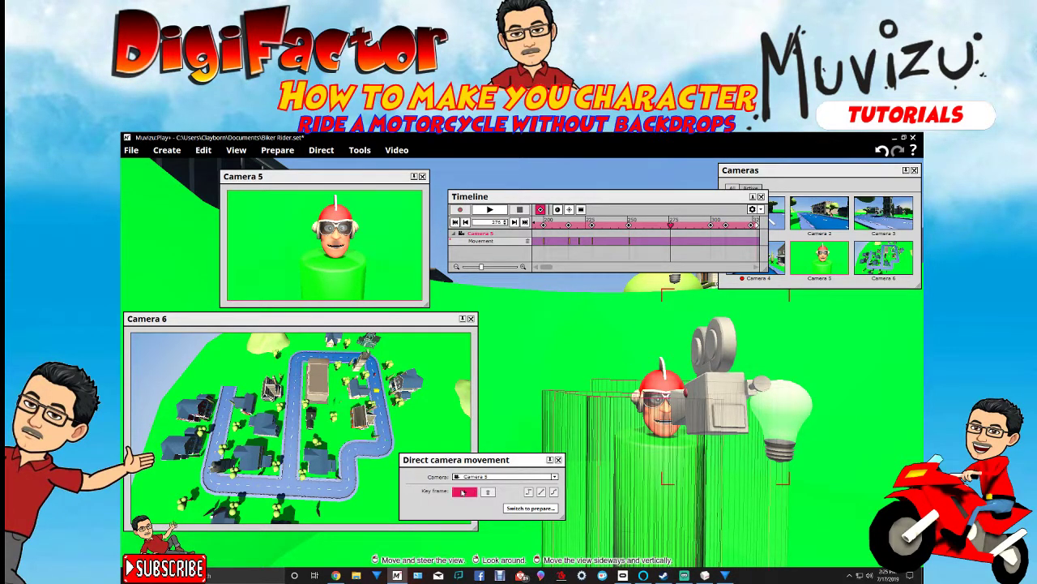
- Adjust Camera 5 slightly at frame 276, then add a key frame at frame 264 and move the camera farther from the head
{"action": "left_click_drag", "start_coordinate": [712, 381], "coordinate": [713, 397]}
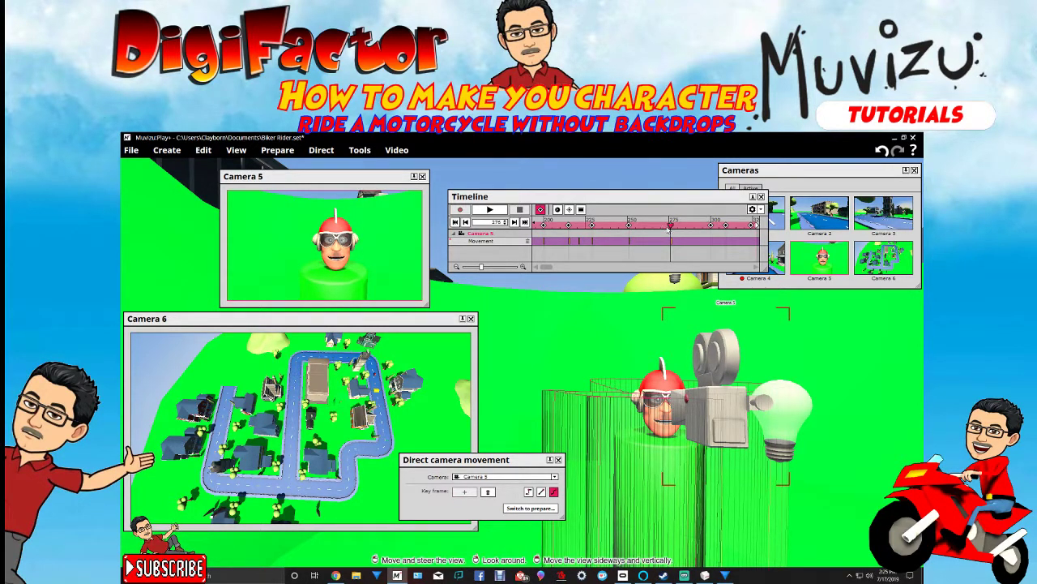
{"action": "left_click_drag", "start_coordinate": [671, 224], "coordinate": [651, 225]}
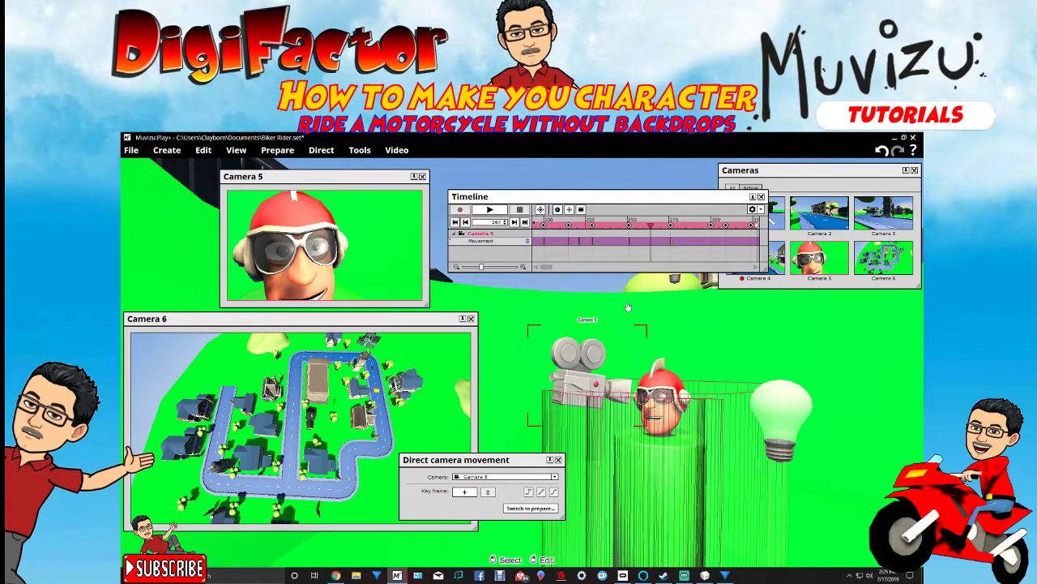
{"action": "left_click", "coordinate": [464, 491]}
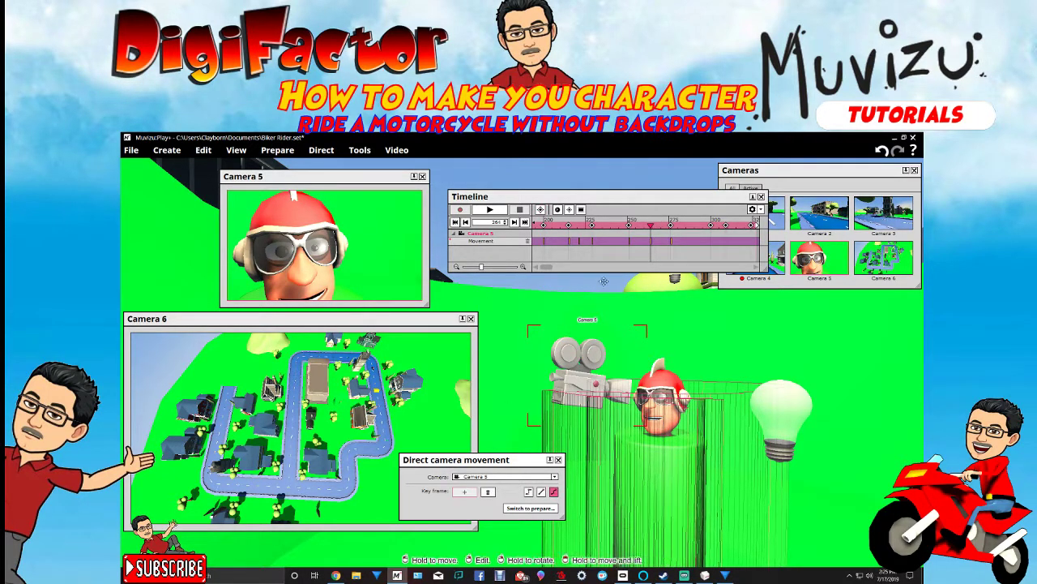
{"action": "left_click_drag", "start_coordinate": [580, 381], "coordinate": [517, 381]}
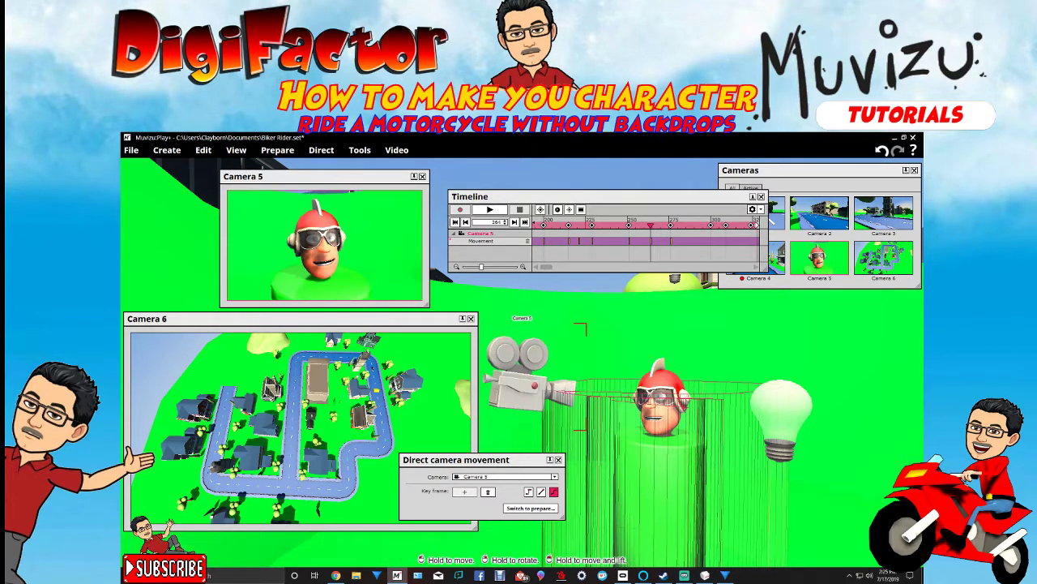
{"action": "right_click_drag", "start_coordinate": [517, 381], "coordinate": [522, 393]}
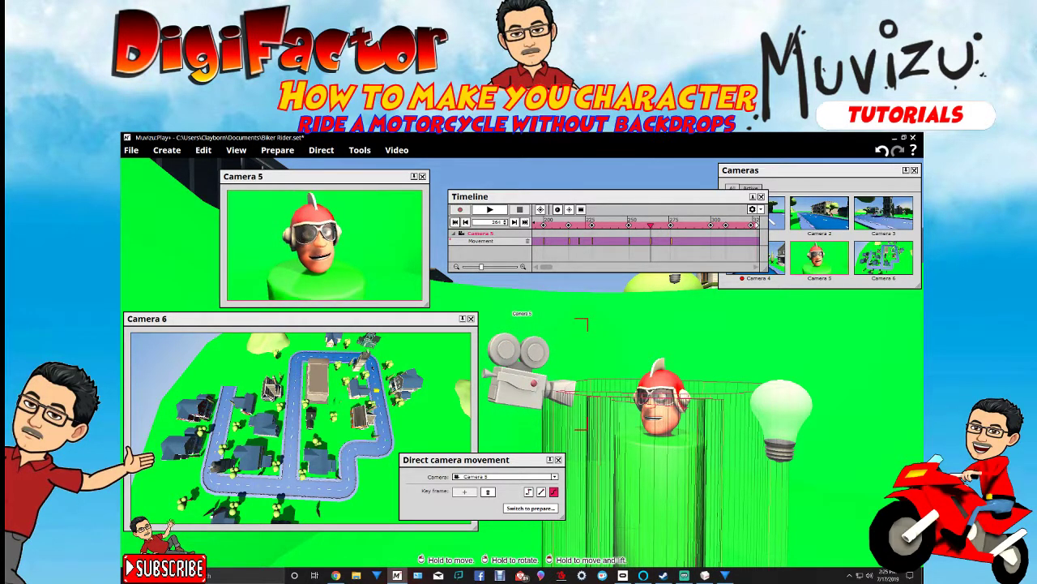
- At frame 257, move Camera 5 farther from the head and turn it to keep the side view centered
{"action": "left_click_drag", "start_coordinate": [651, 226], "coordinate": [639, 226]}
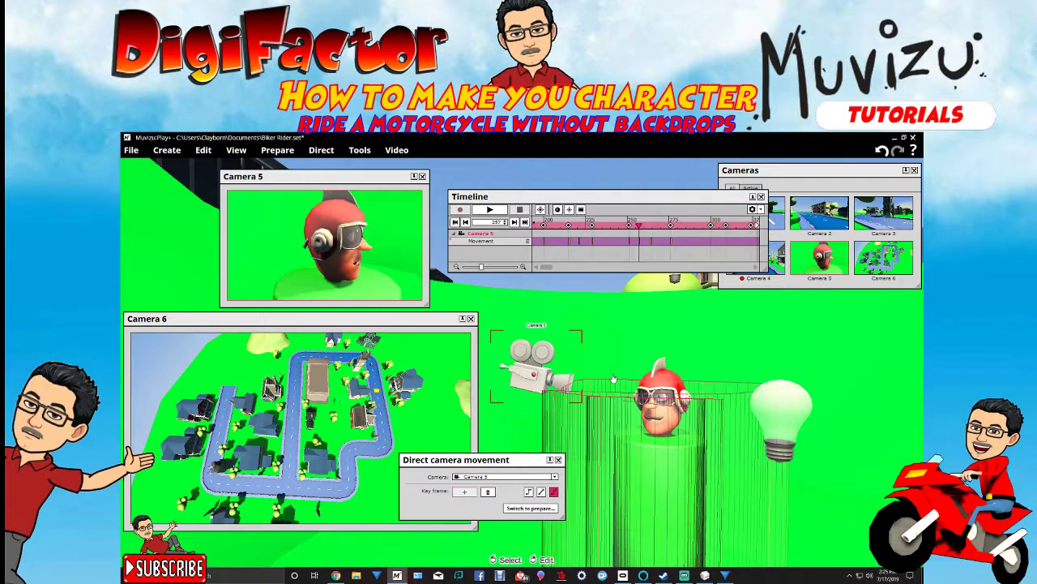
{"action": "key", "text": "Left"}
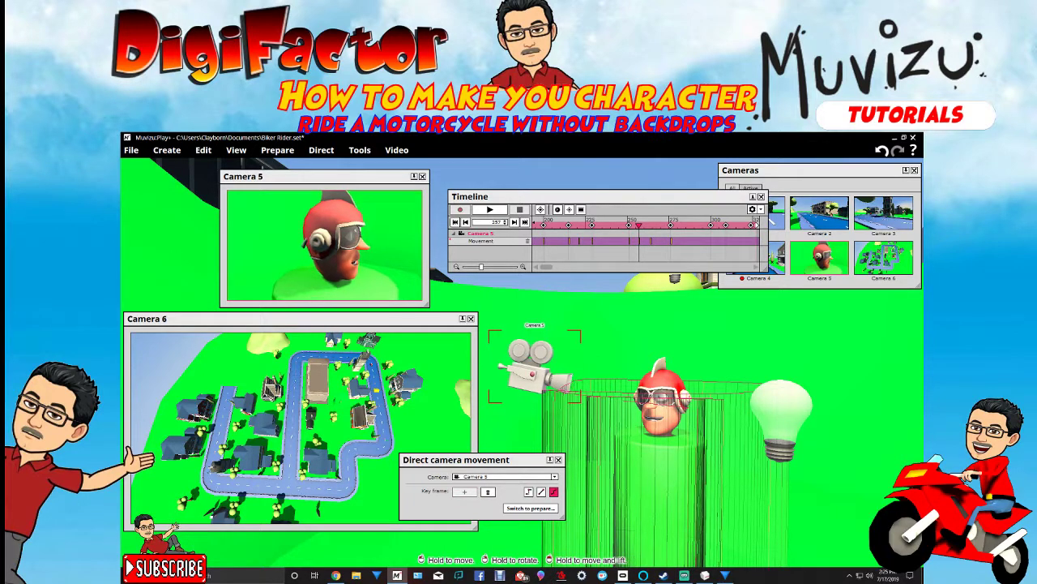
{"action": "key", "text": "Left"}
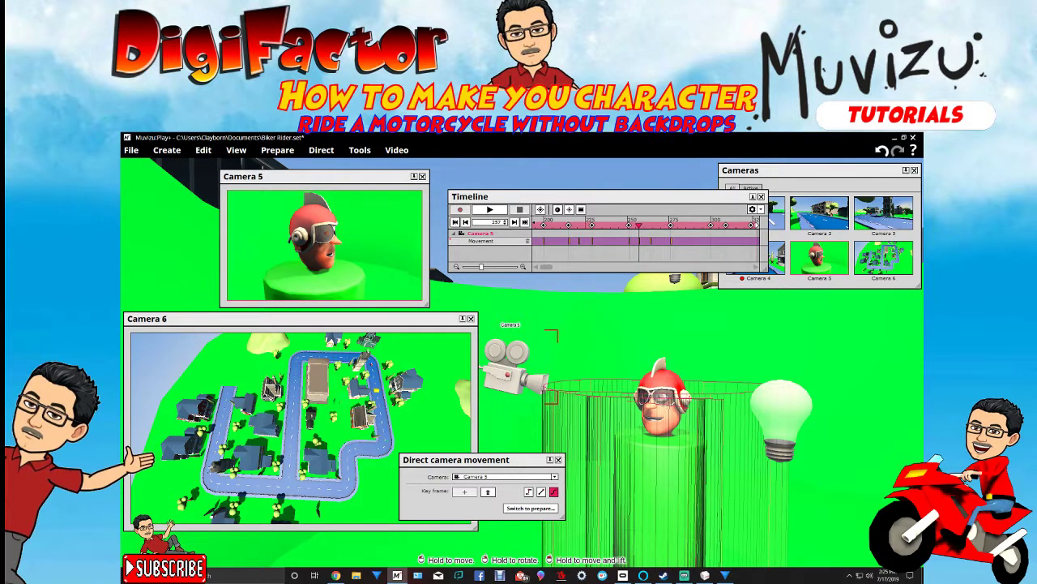
{"action": "key", "text": "Left"}
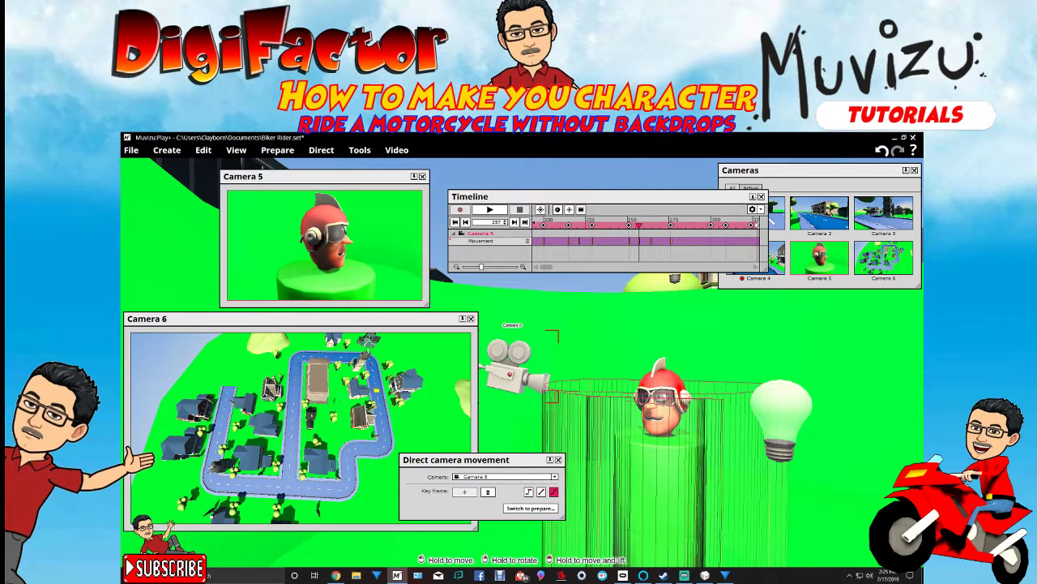
{"action": "left_click_drag", "start_coordinate": [669, 344], "coordinate": [669, 344]}
- Fine-tune Camera 5's framing of the head at the frame 251 and frame 276 key frames
{"action": "left_click_drag", "start_coordinate": [627, 228], "coordinate": [625, 228]}
{"action": "key", "text": "Left"}
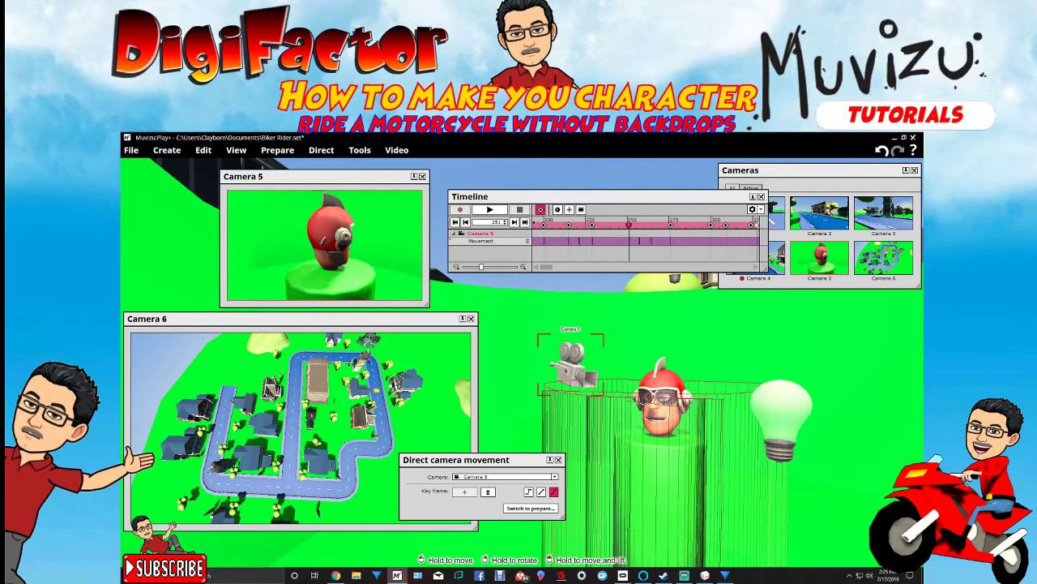
{"action": "left_click_drag", "start_coordinate": [573, 365], "coordinate": [574, 364]}
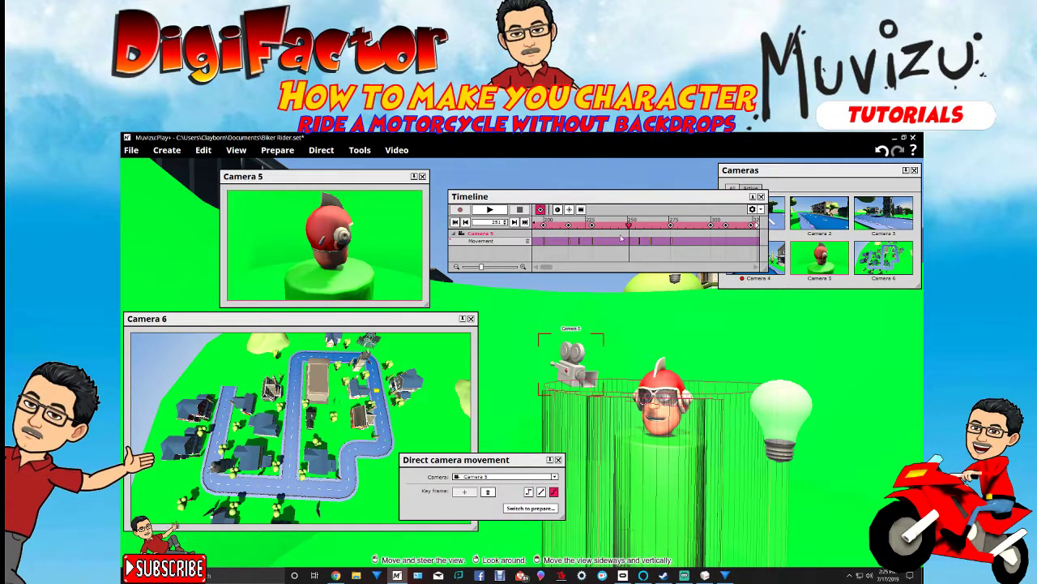
{"action": "left_click", "coordinate": [592, 223]}
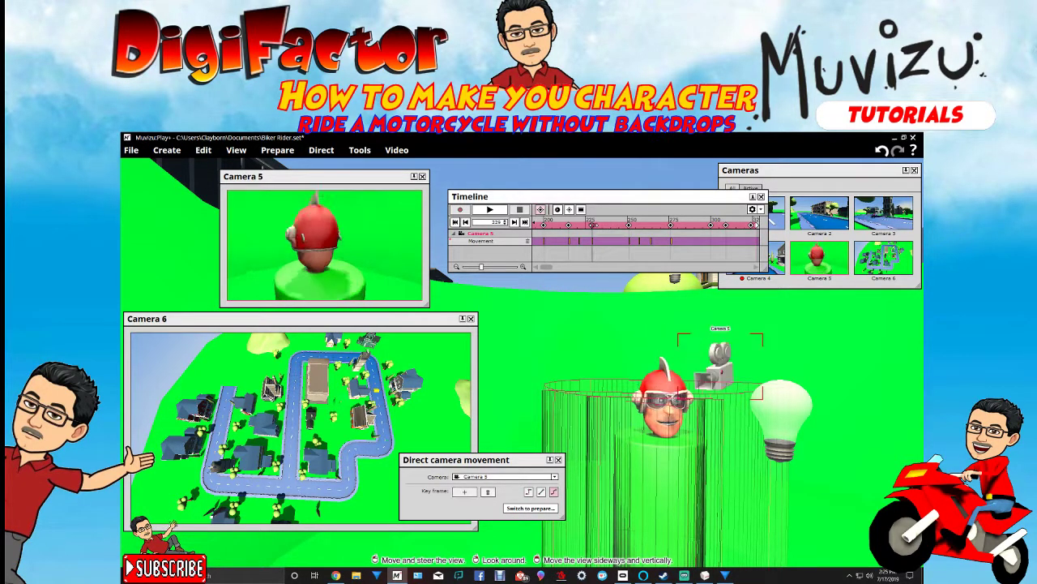
{"action": "left_click_drag", "start_coordinate": [593, 224], "coordinate": [672, 242]}
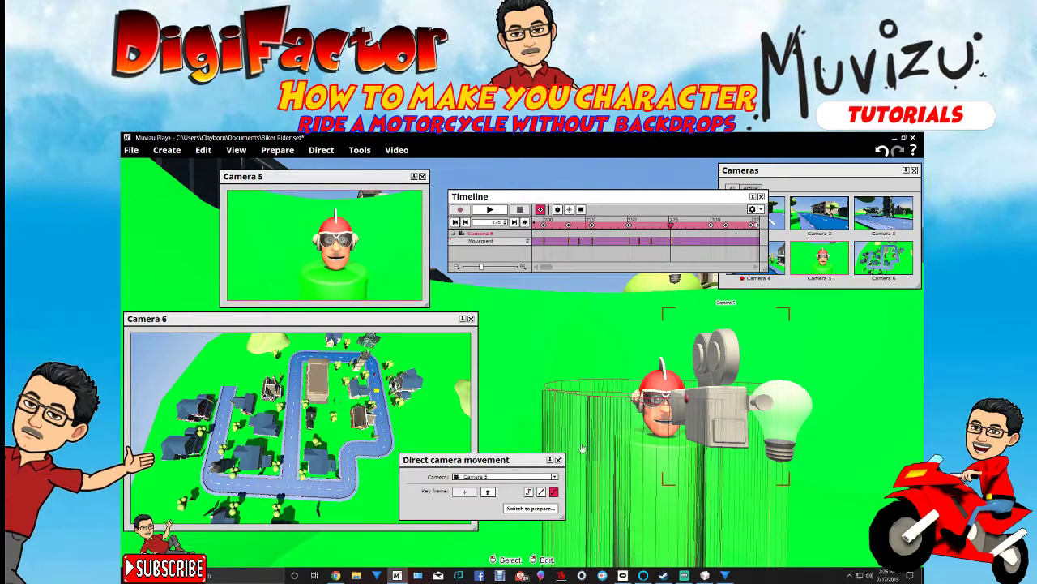
{"action": "left_click_drag", "start_coordinate": [709, 422], "coordinate": [710, 405]}
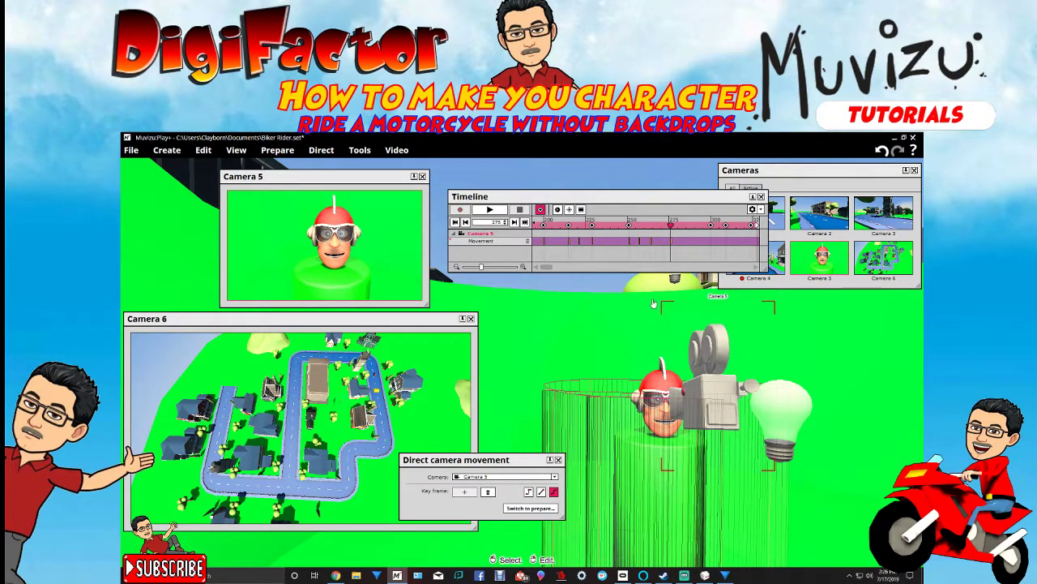
- Add a Camera 5 key frame at frame 309, return the playhead to frame 0 and finish directing the camera movement
{"action": "left_click_drag", "start_coordinate": [671, 234], "coordinate": [719, 247]}
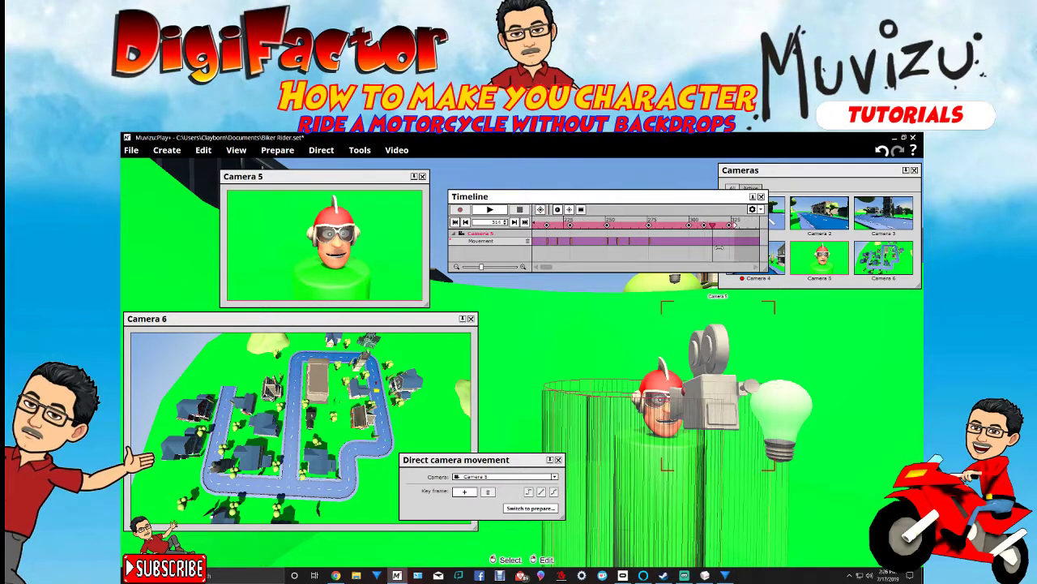
{"action": "left_click", "coordinate": [468, 492]}
{"action": "left_click_drag", "start_coordinate": [733, 225], "coordinate": [551, 227]}
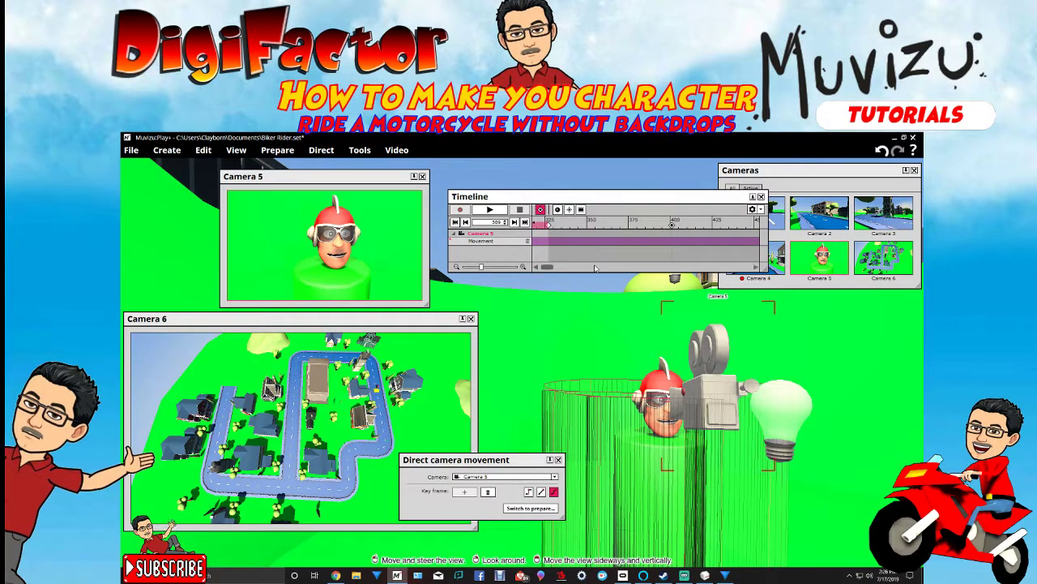
{"action": "scroll", "coordinate": [595, 269], "scroll_direction": "up", "scroll_amount": 1}
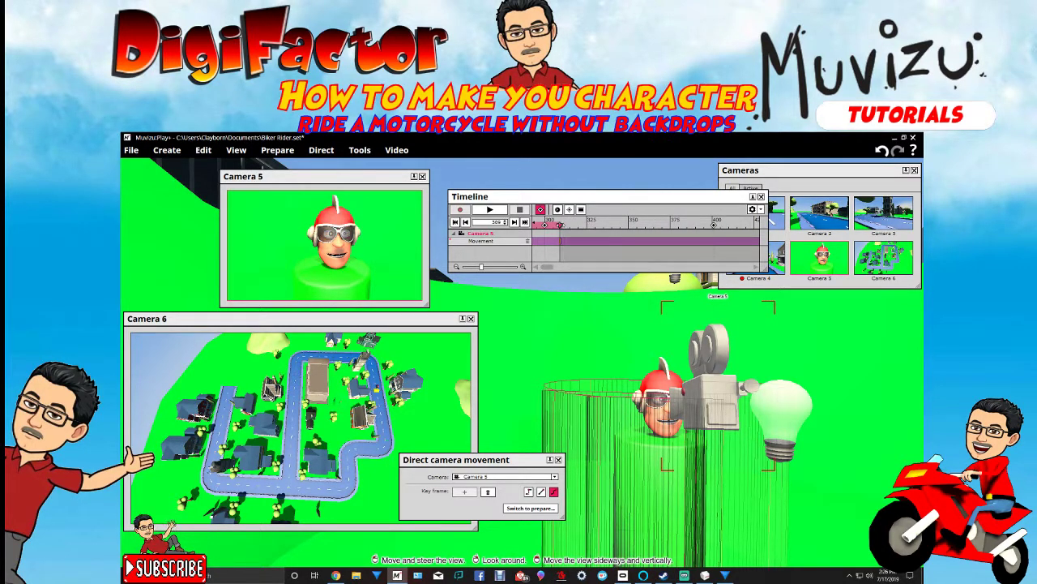
{"action": "scroll", "coordinate": [573, 273], "scroll_direction": "up", "scroll_amount": 8}
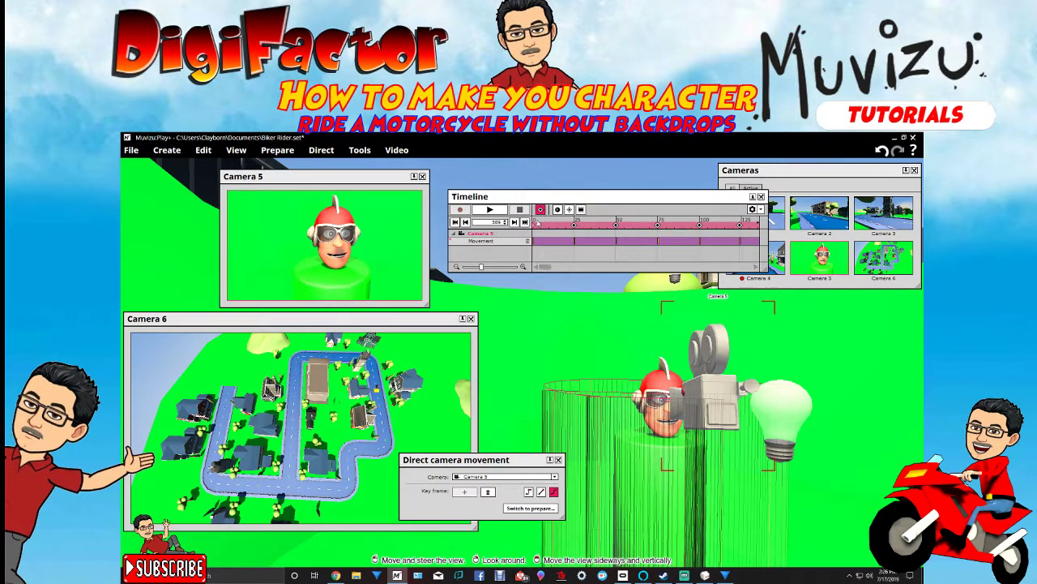
{"action": "left_click", "coordinate": [537, 225]}
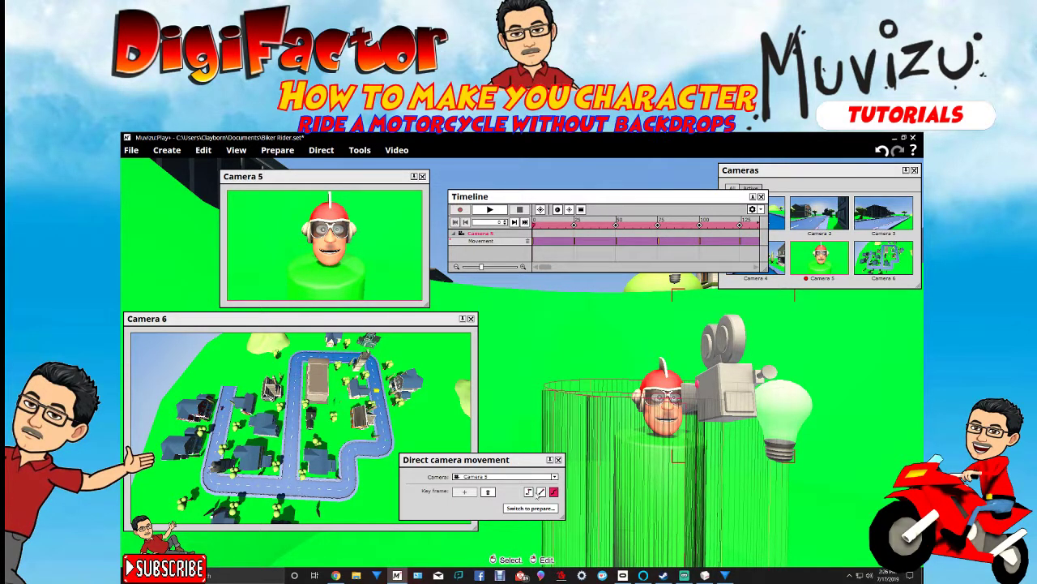
{"action": "left_click", "coordinate": [558, 459]}
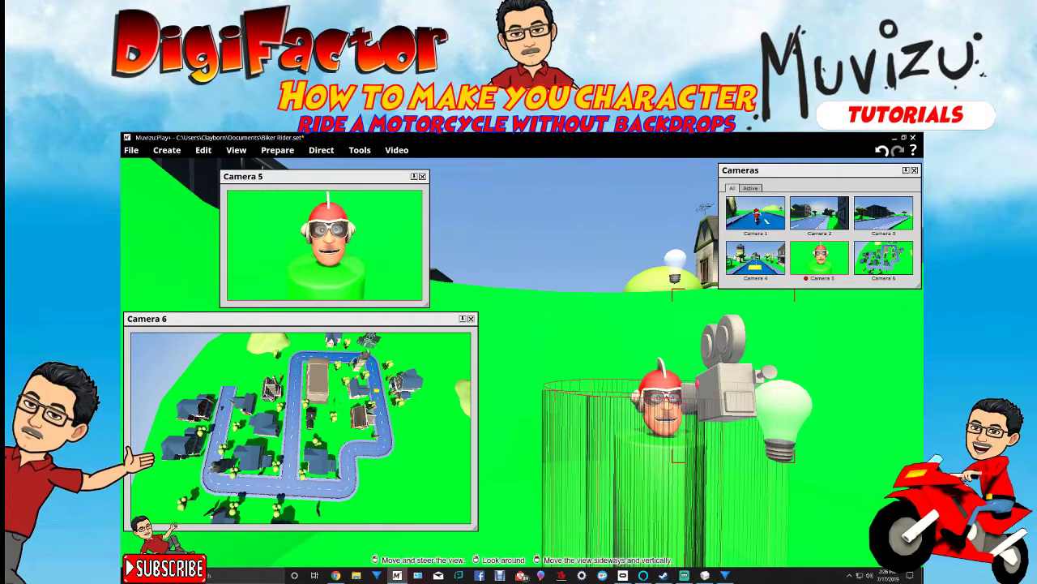
- Copy the point light beside Camera 5 and paste a duplicate to light the head and cylinder from another side
{"action": "left_click_drag", "start_coordinate": [584, 405], "coordinate": [594, 309]}
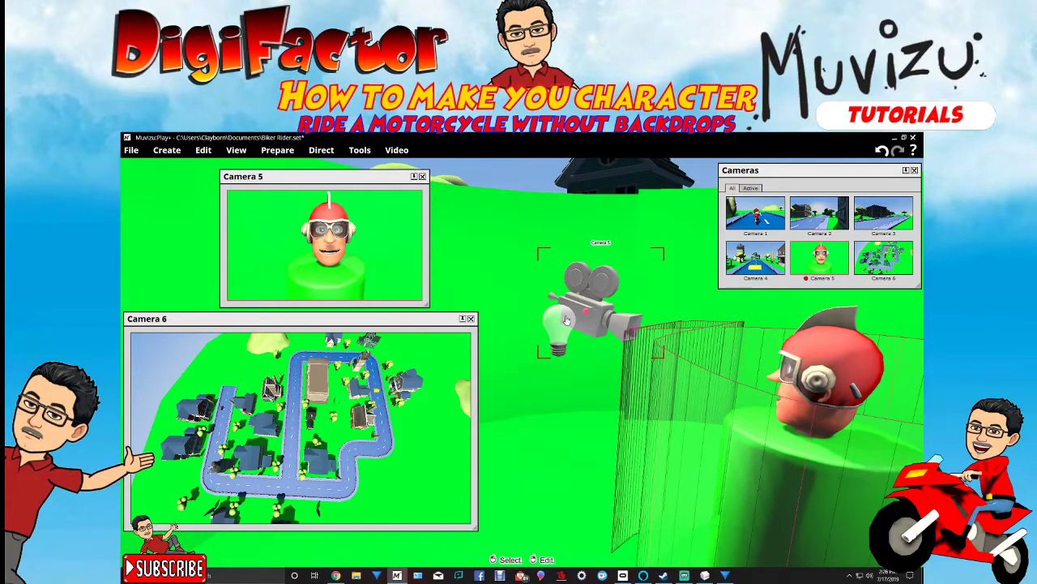
{"action": "left_click", "coordinate": [559, 325]}
{"action": "right_click", "coordinate": [560, 324]}
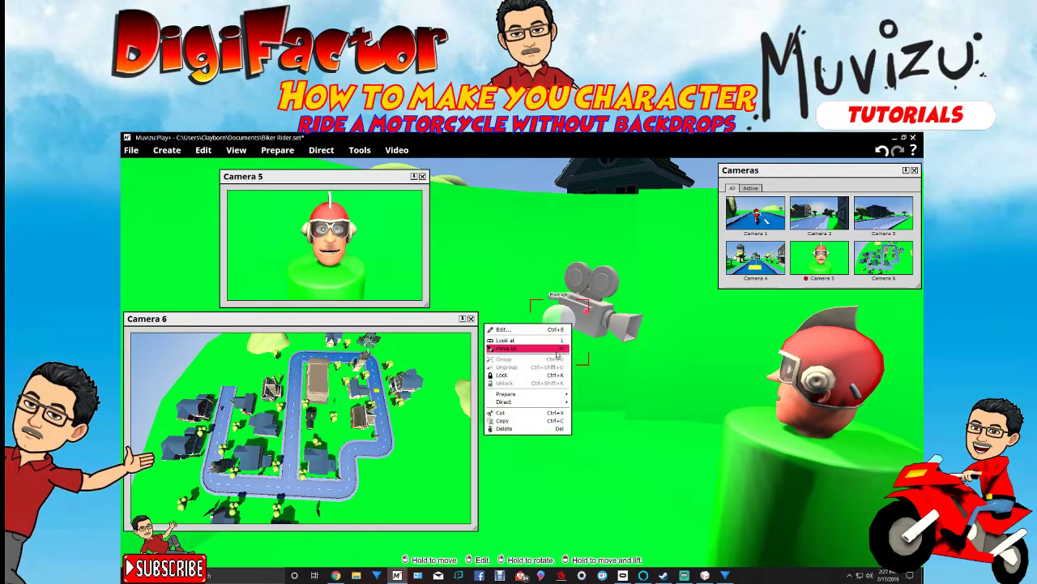
{"action": "left_click", "coordinate": [519, 423]}
{"action": "right_click", "coordinate": [523, 201]}
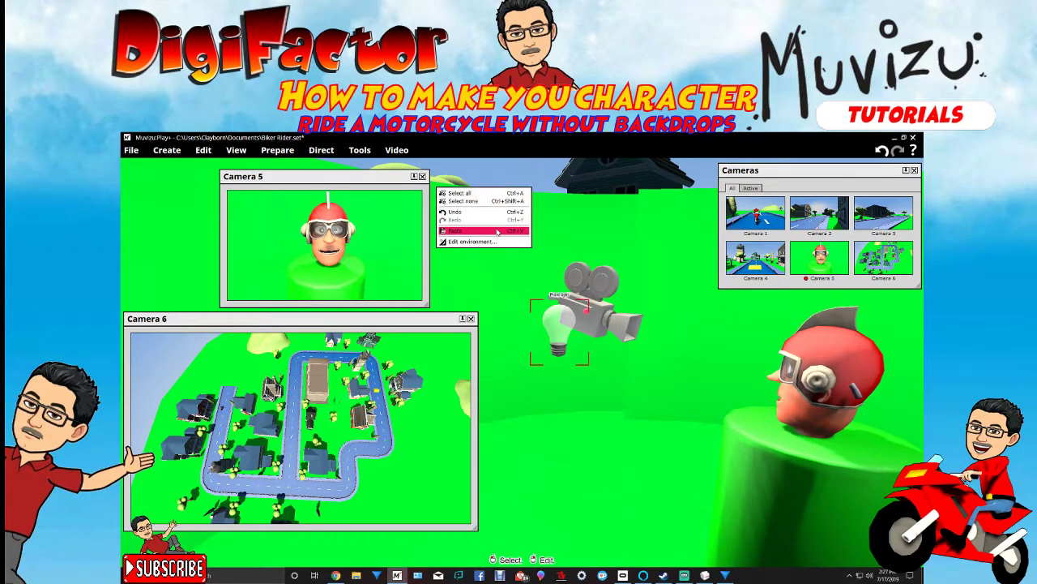
{"action": "left_click", "coordinate": [498, 232]}
{"action": "left_click_drag", "start_coordinate": [521, 340], "coordinate": [699, 456]}
{"action": "right_click_drag", "start_coordinate": [699, 455], "coordinate": [672, 324]}
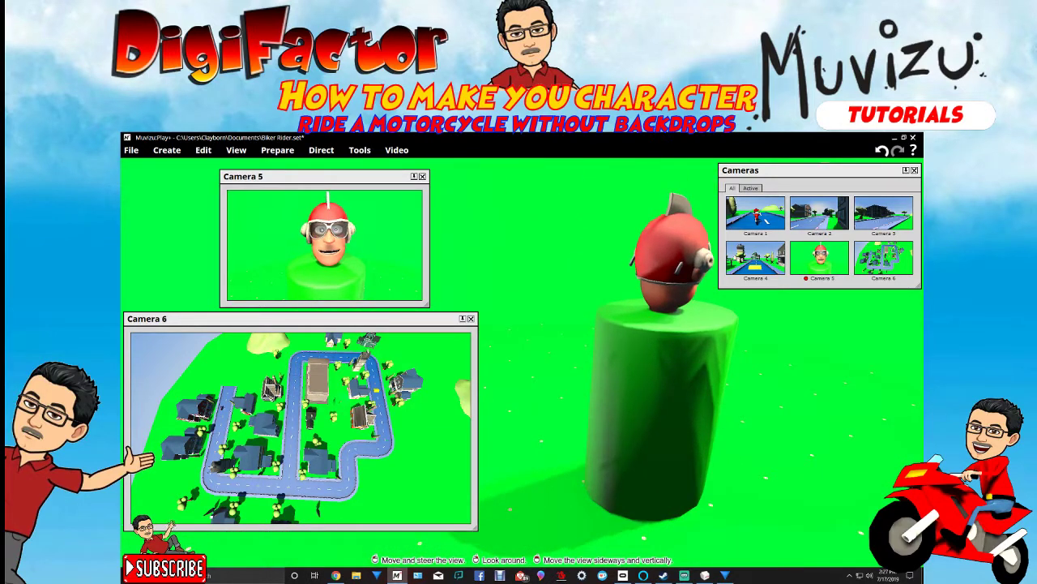
- Paste a second copy of the point light and position it near the head's cylinder
{"action": "right_click", "coordinate": [554, 412]}
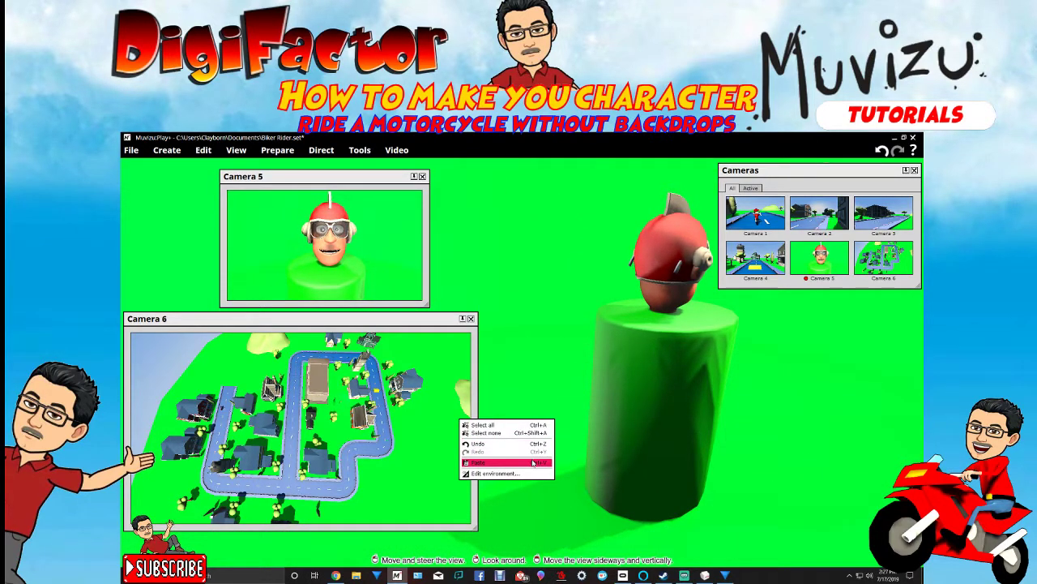
{"action": "left_click", "coordinate": [534, 463]}
{"action": "left_click_drag", "start_coordinate": [521, 340], "coordinate": [713, 552]}
{"action": "right_click_drag", "start_coordinate": [641, 259], "coordinate": [545, 373]}
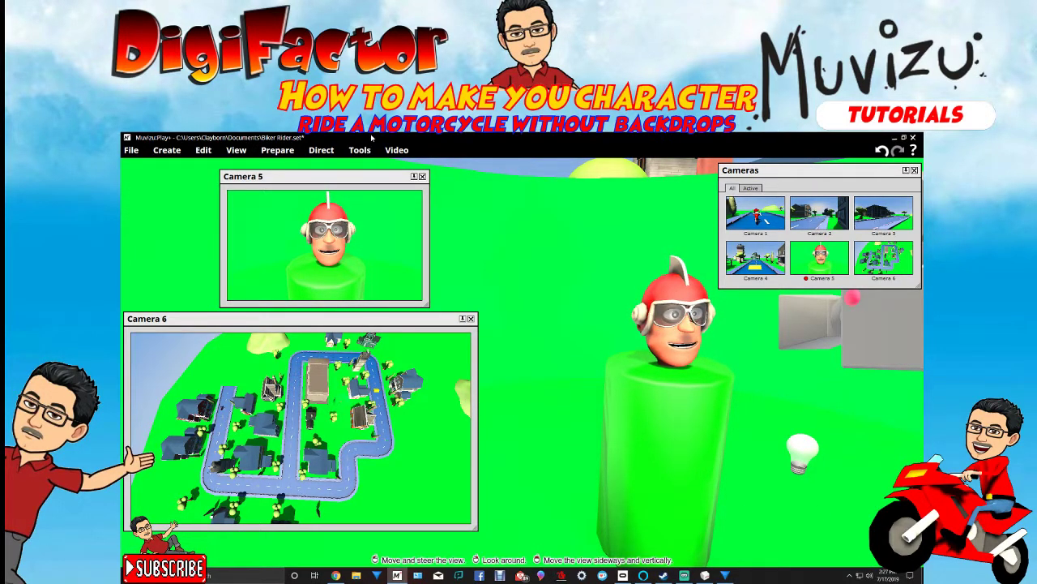
- Show the Timeline, then enlarge the Camera 5 preview window and move it clear of the timeline controls
{"action": "left_click", "coordinate": [360, 150]}
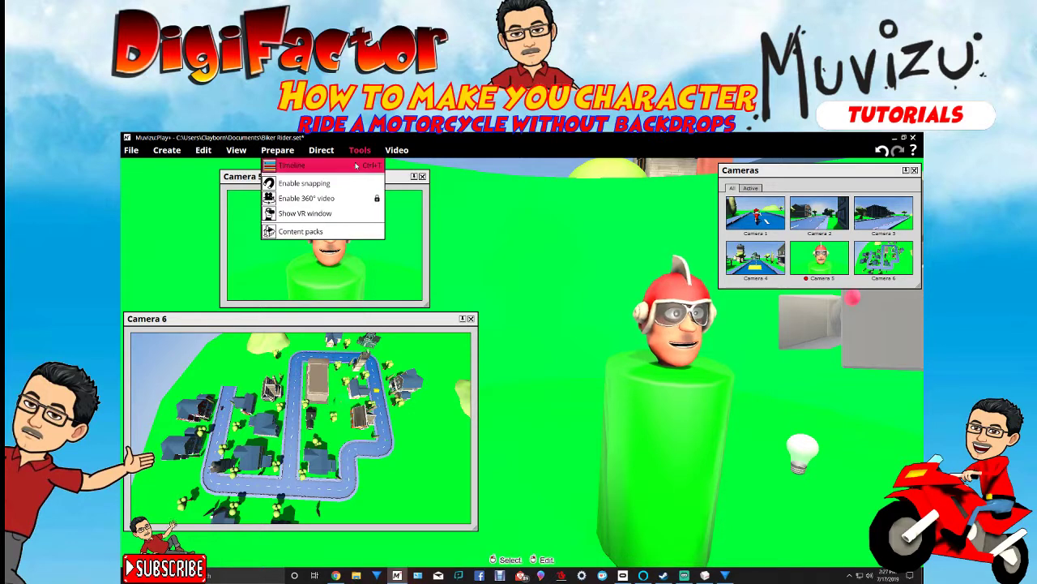
{"action": "left_click", "coordinate": [355, 165]}
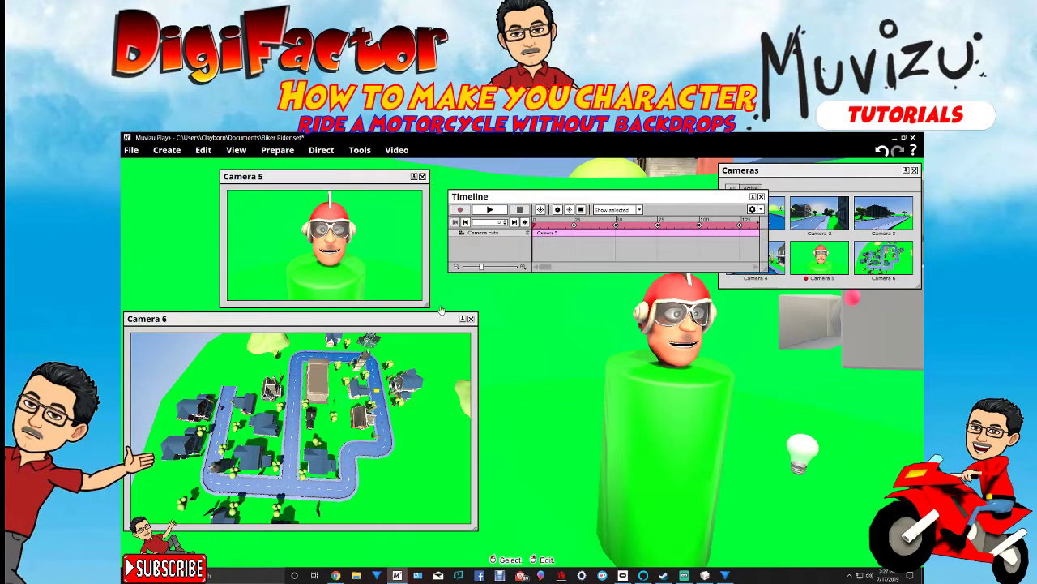
{"action": "left_click_drag", "start_coordinate": [428, 305], "coordinate": [533, 365]}
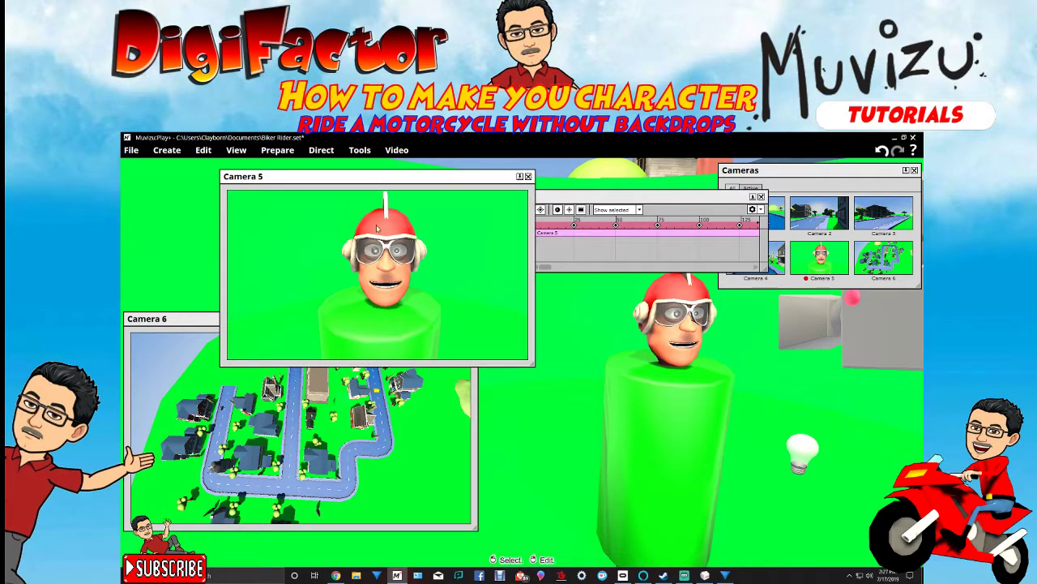
{"action": "left_click_drag", "start_coordinate": [396, 174], "coordinate": [322, 180]}
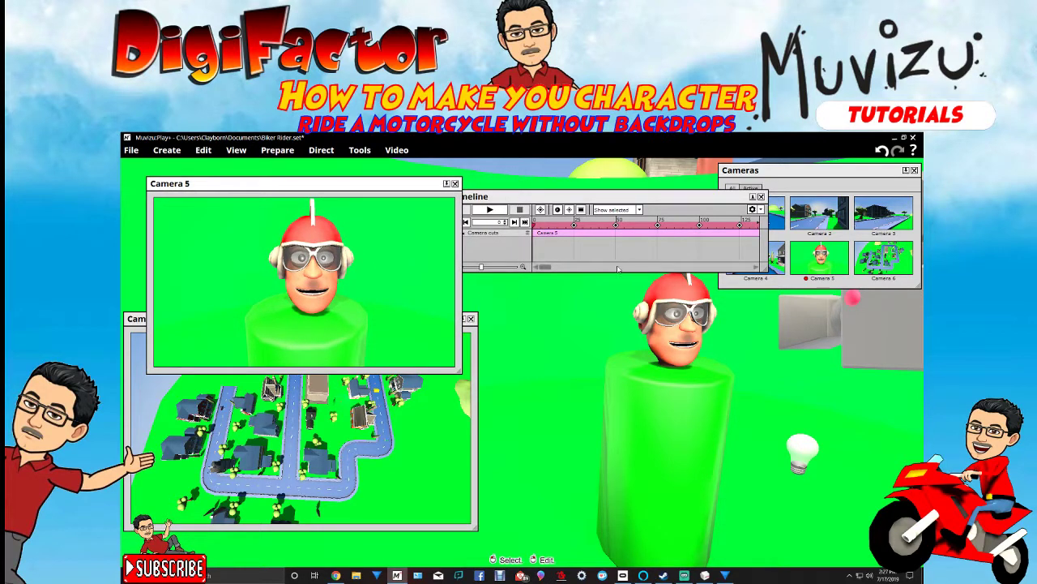
- Play the scene to frame 309 to review Camera 5's head shot, then return to frame 0 and reposition the Timeline window
{"action": "left_click", "coordinate": [500, 210]}
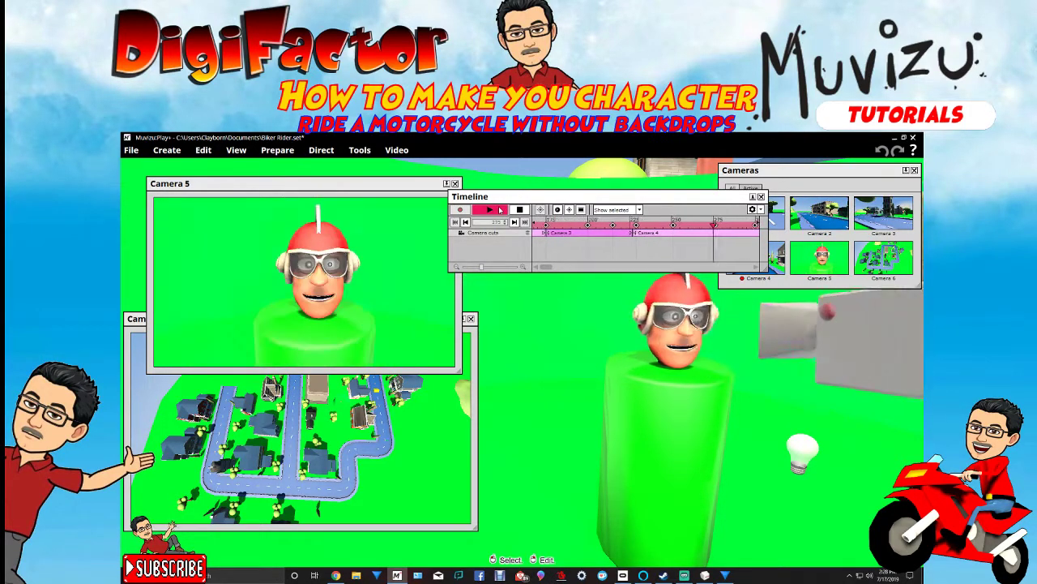
{"action": "left_click", "coordinate": [501, 210]}
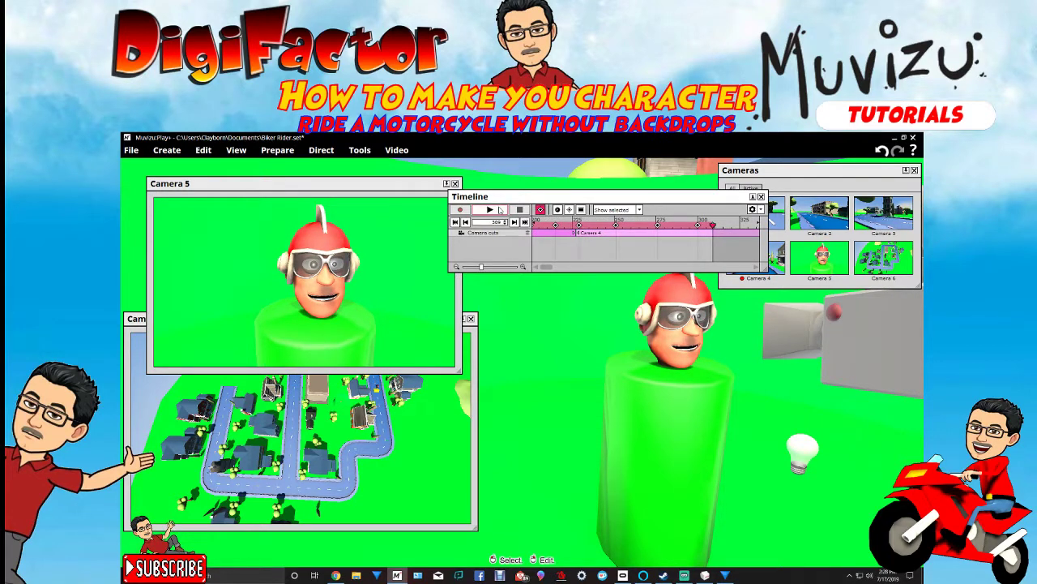
{"action": "left_click_drag", "start_coordinate": [609, 269], "coordinate": [604, 273]}
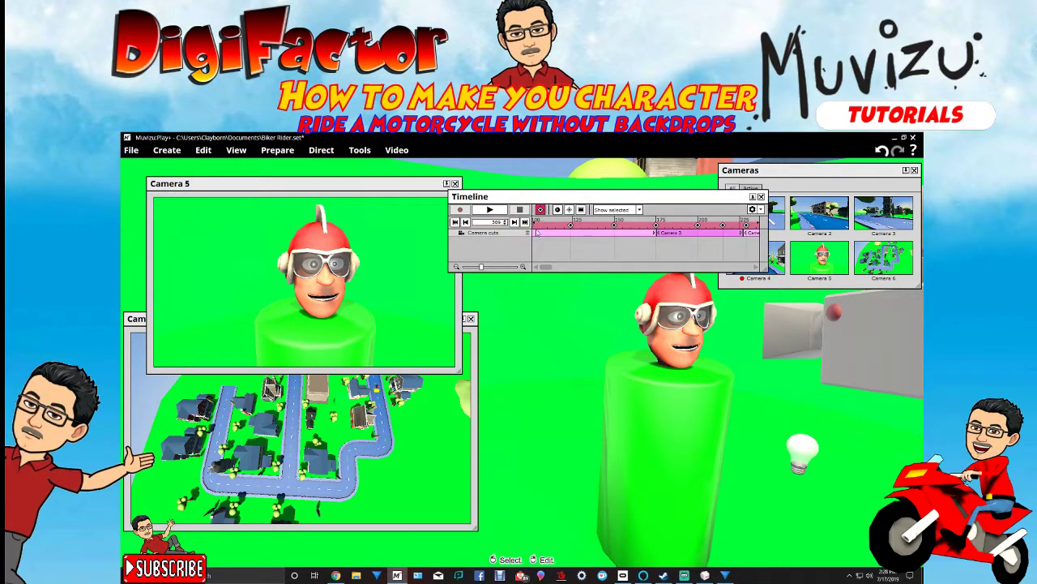
{"action": "left_click_drag", "start_coordinate": [538, 226], "coordinate": [505, 227]}
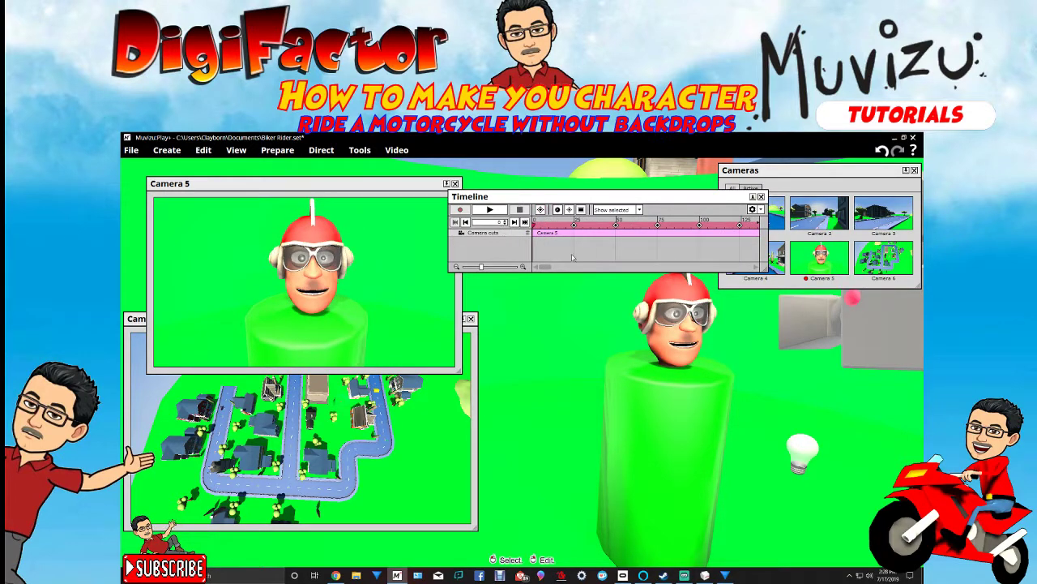
{"action": "left_click_drag", "start_coordinate": [565, 194], "coordinate": [539, 208]}
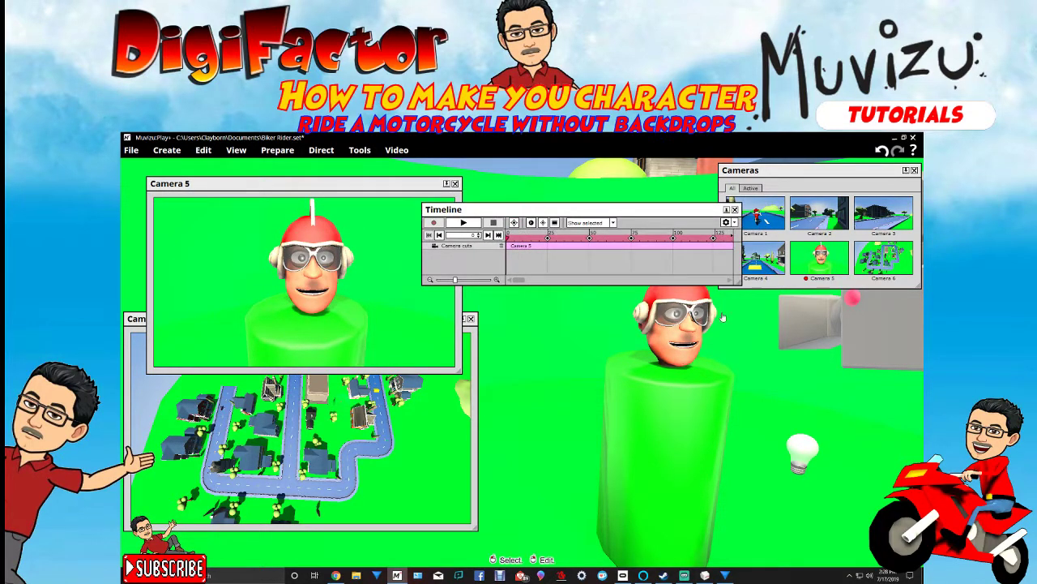
- Close the Timeline and start making a 1280 x 720 video saved as Head 1.avi in the Bike Rider folder, replacing the existing file
{"action": "left_click", "coordinate": [735, 209]}
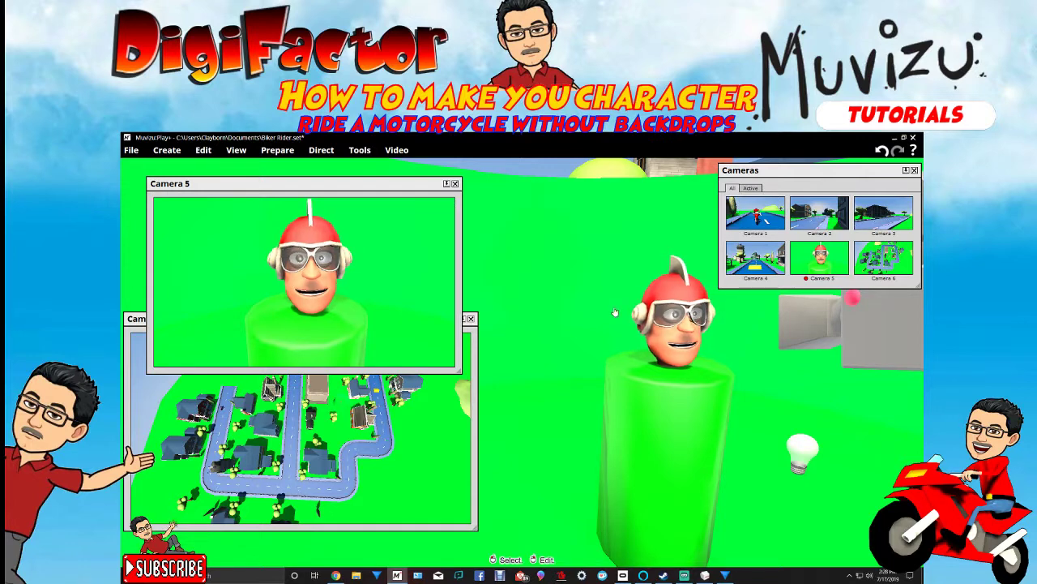
{"action": "mouse_move", "coordinate": [728, 576]}
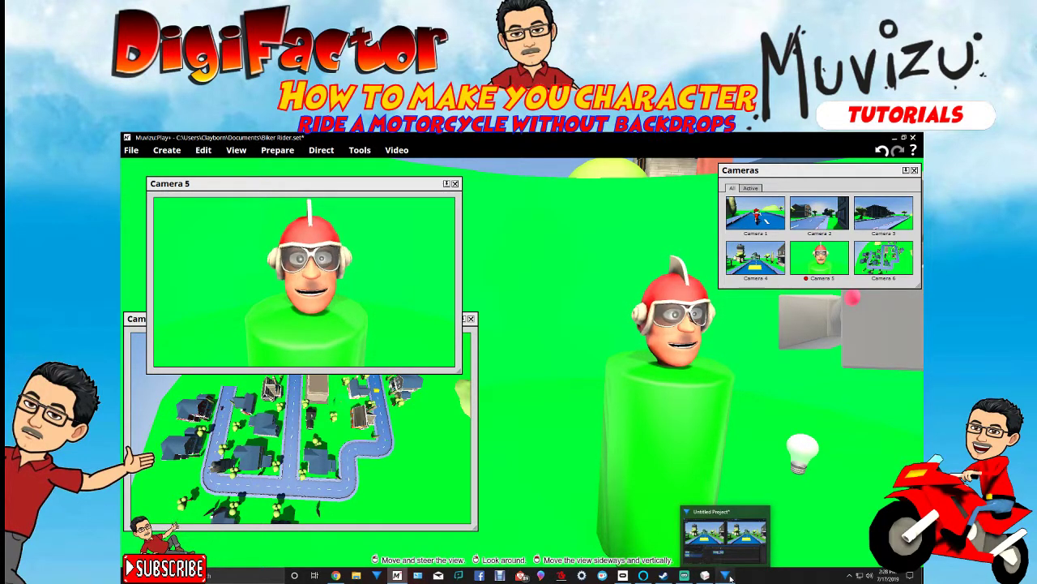
{"action": "right_click", "coordinate": [729, 576]}
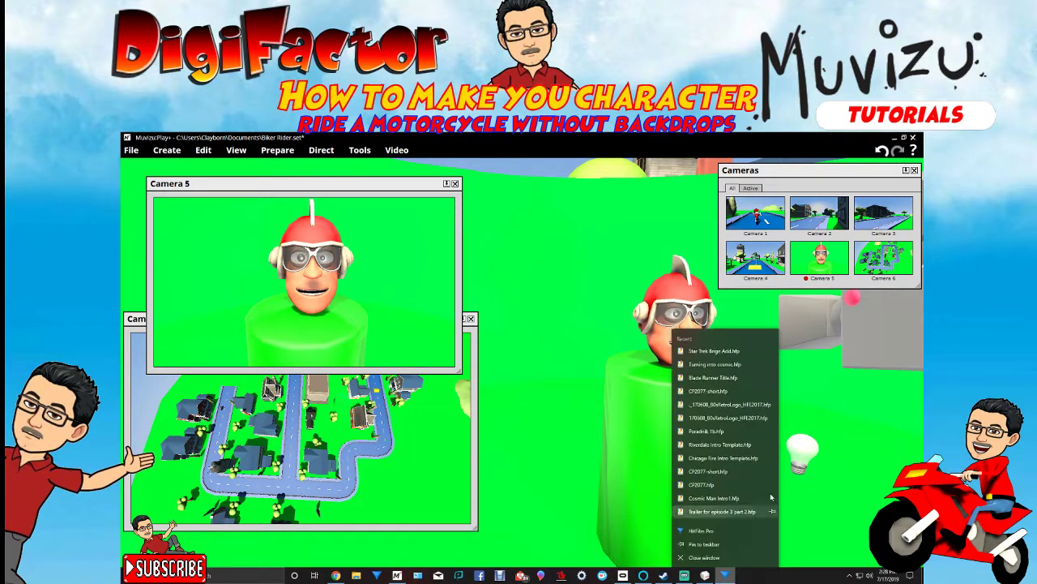
{"action": "left_click", "coordinate": [395, 154]}
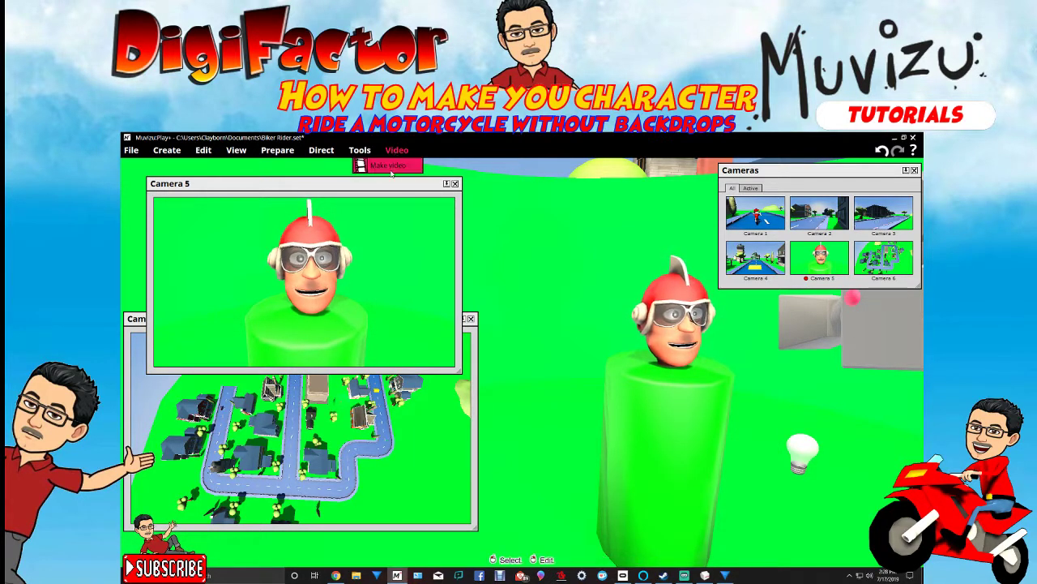
{"action": "left_click", "coordinate": [392, 172]}
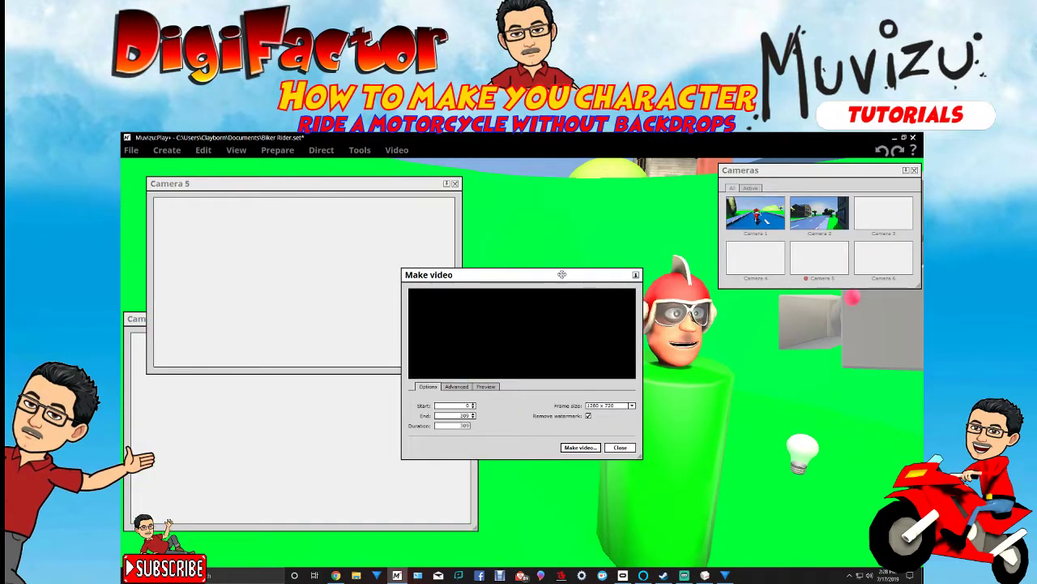
{"action": "left_click_drag", "start_coordinate": [560, 273], "coordinate": [548, 213]}
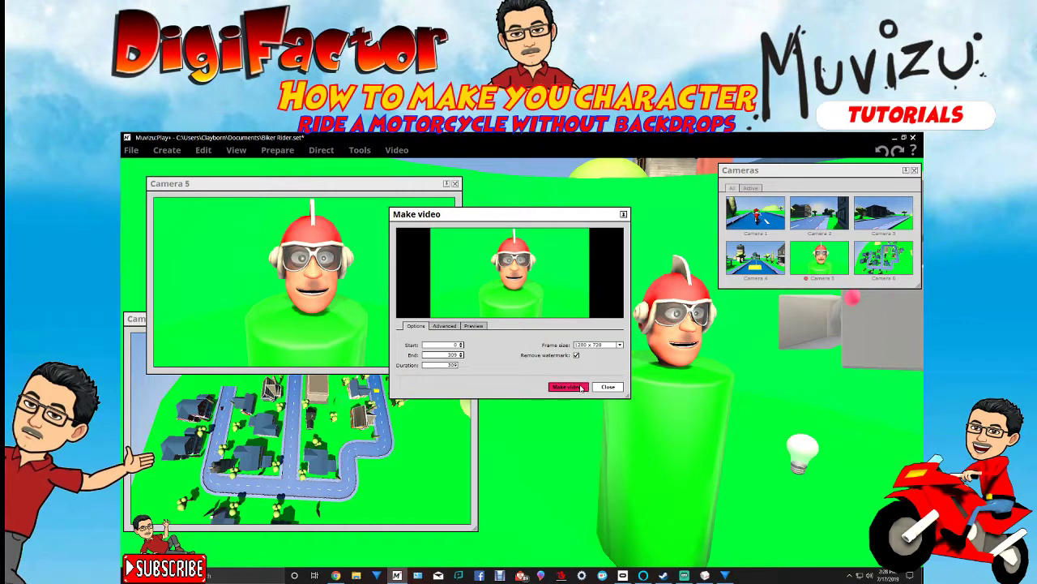
{"action": "left_click", "coordinate": [567, 387]}
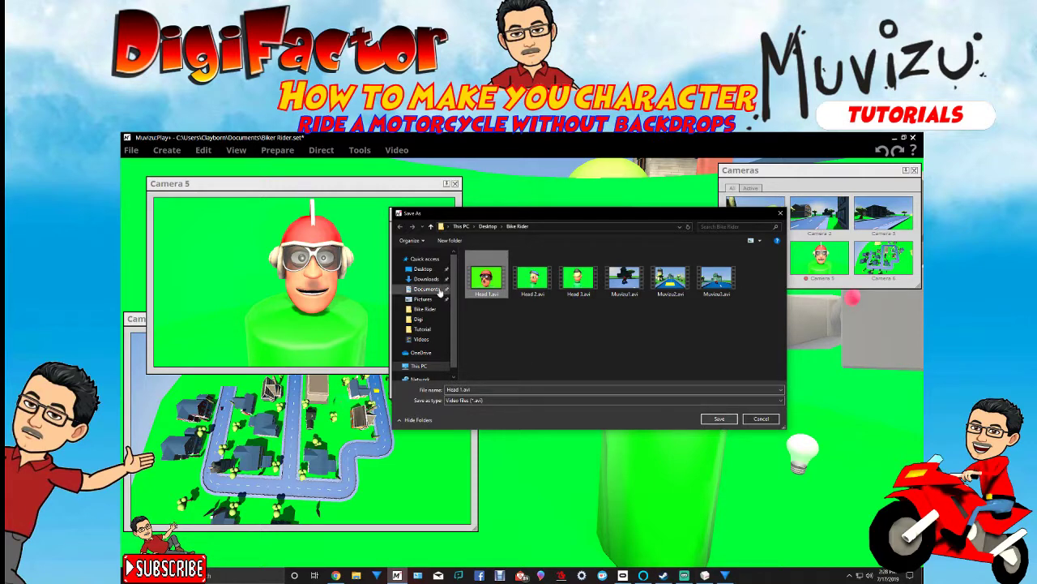
{"action": "left_click", "coordinate": [719, 418]}
{"action": "left_click", "coordinate": [547, 382]}
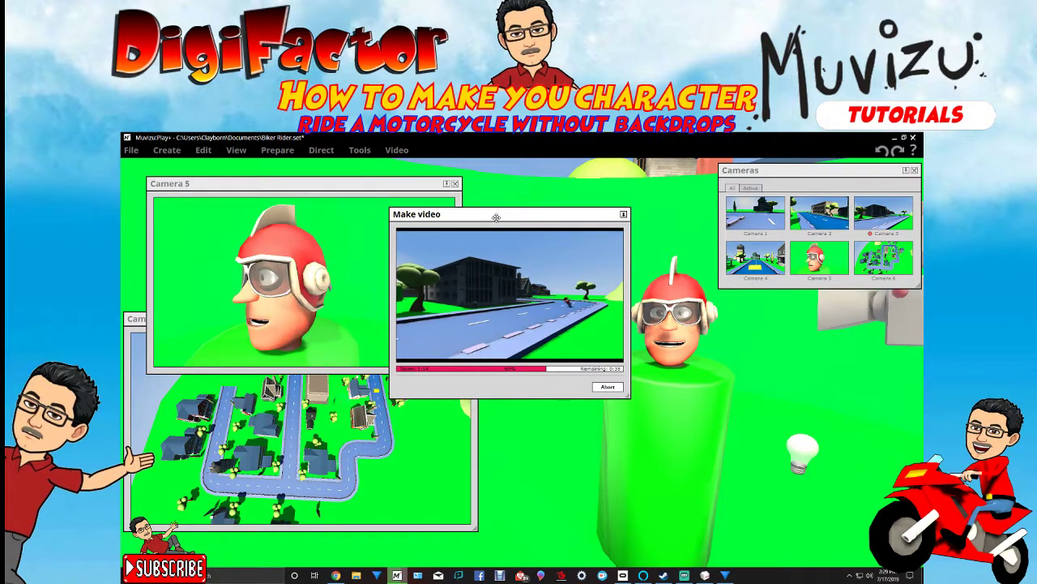
- Abort the video rendering in progress and close the Make video dialog
{"action": "left_click", "coordinate": [621, 389]}
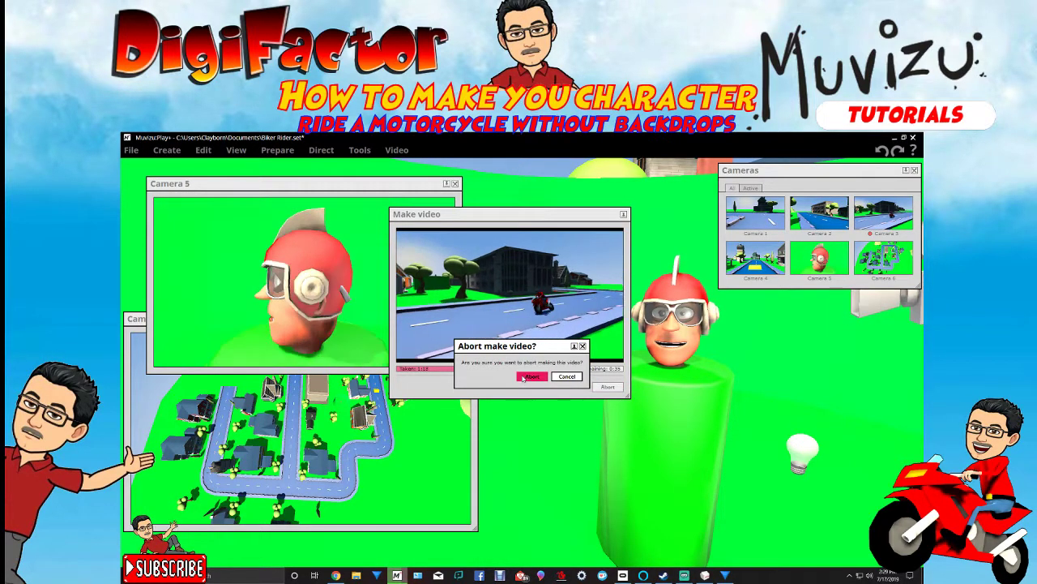
{"action": "left_click", "coordinate": [566, 376]}
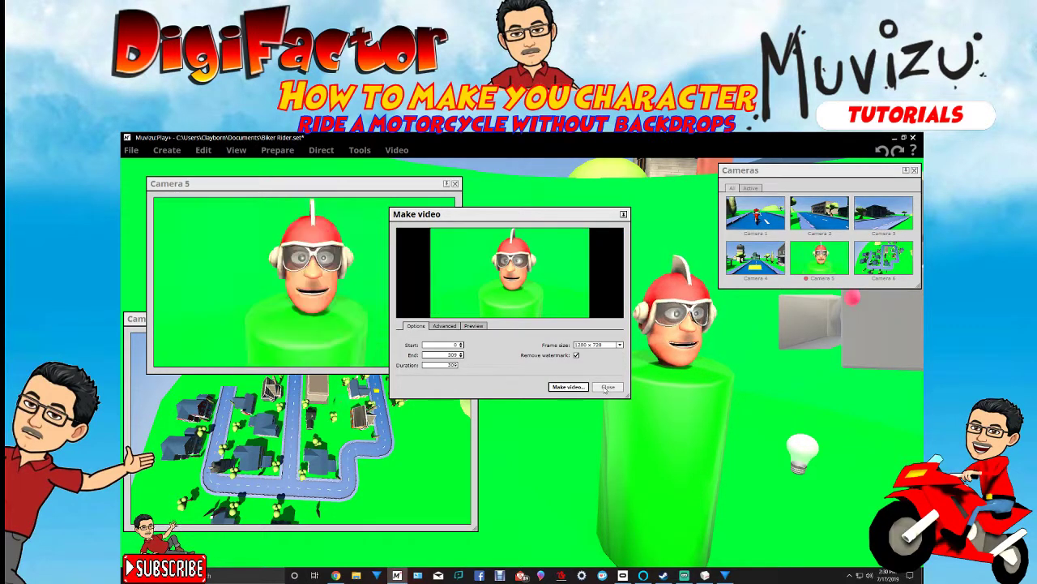
{"action": "left_click", "coordinate": [607, 386]}
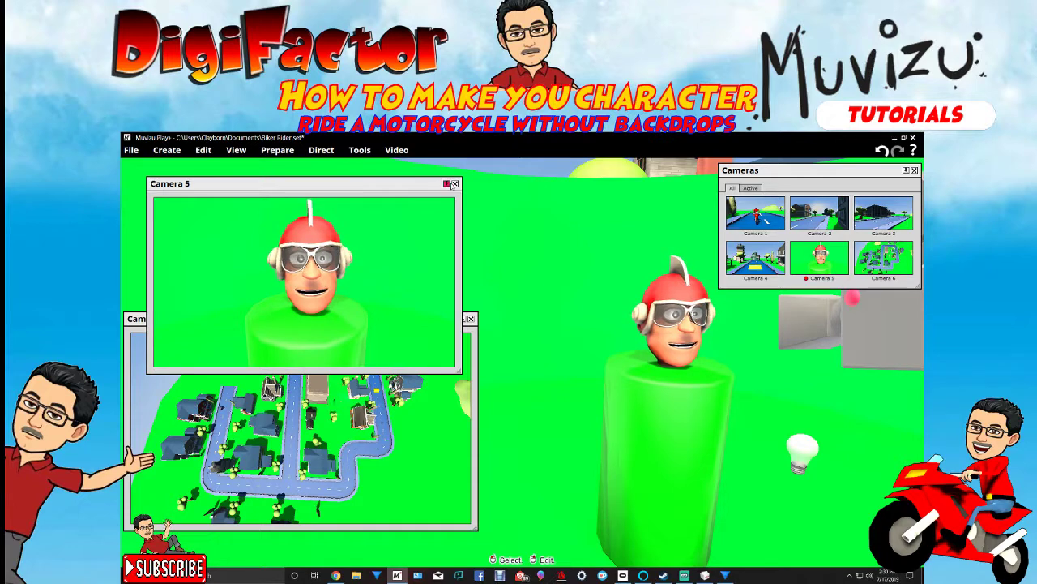
- Show the Timeline and delete the Camera 3 cut around frame 175 from the camera cuts track
{"action": "left_click", "coordinate": [360, 150]}
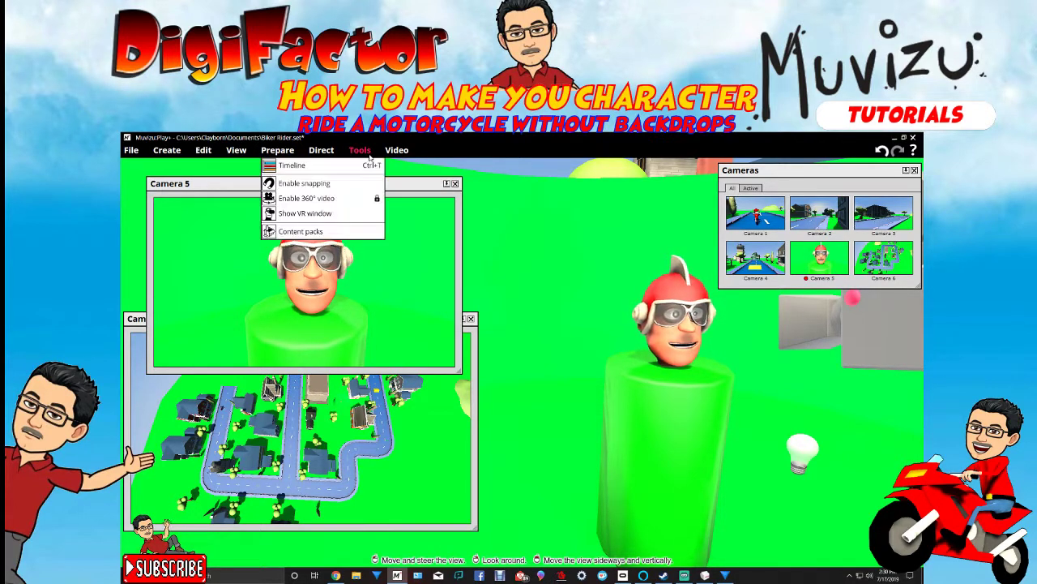
{"action": "left_click", "coordinate": [365, 165]}
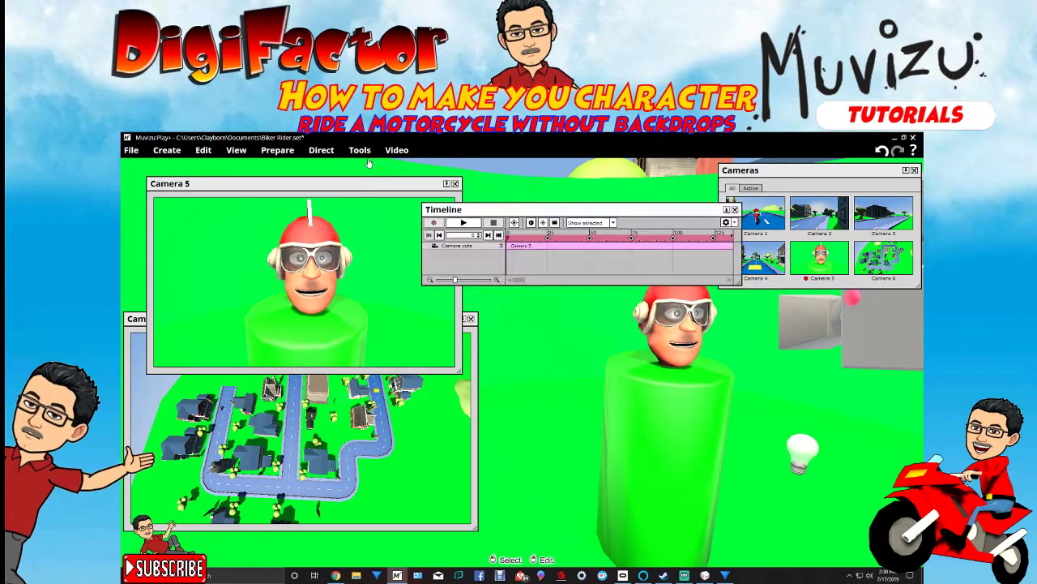
{"action": "left_click", "coordinate": [584, 281]}
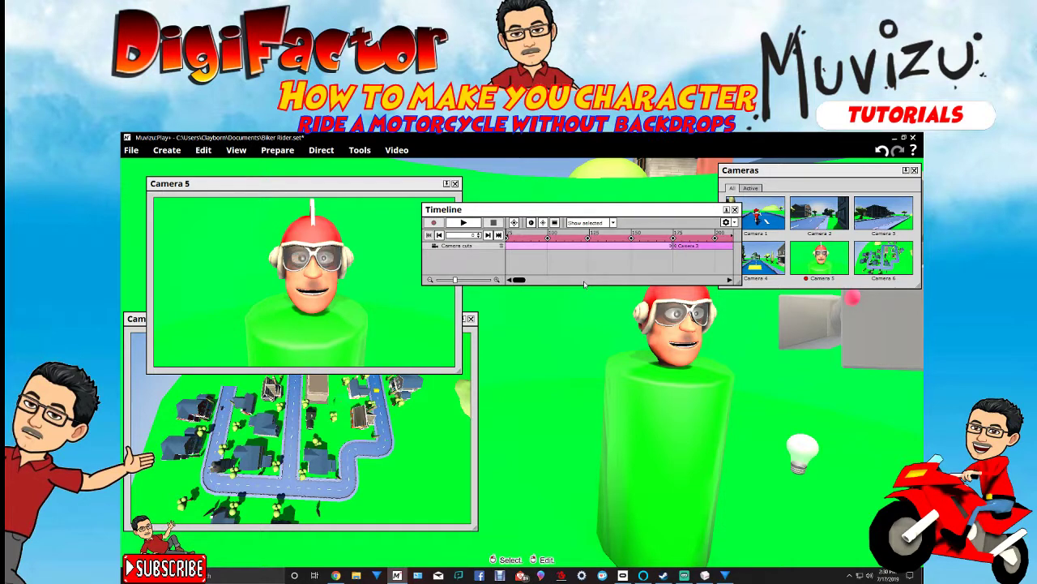
{"action": "scroll", "coordinate": [584, 284], "scroll_direction": "up", "scroll_amount": 1}
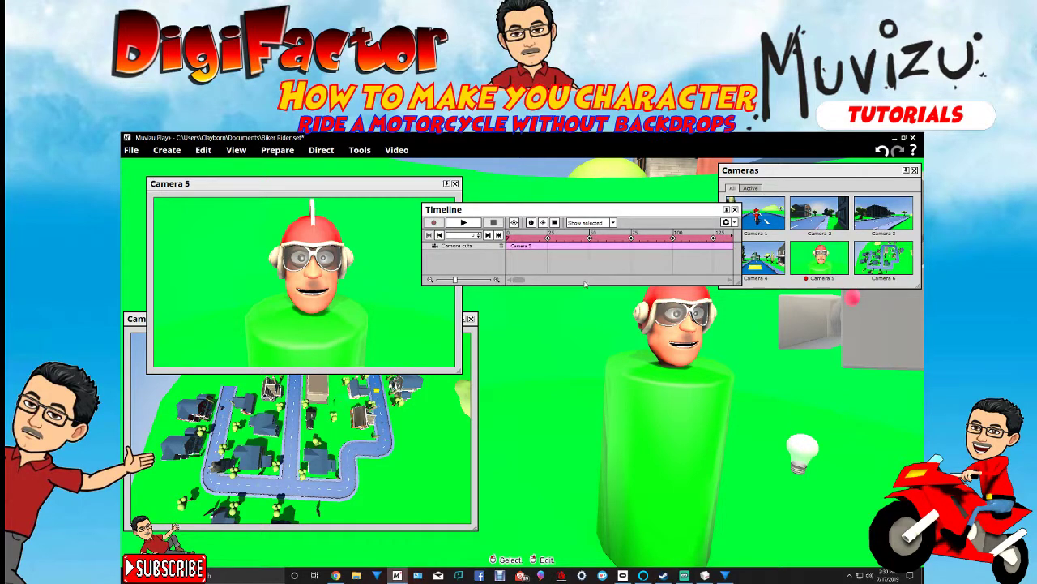
{"action": "scroll", "coordinate": [586, 285], "scroll_direction": "down", "scroll_amount": 1}
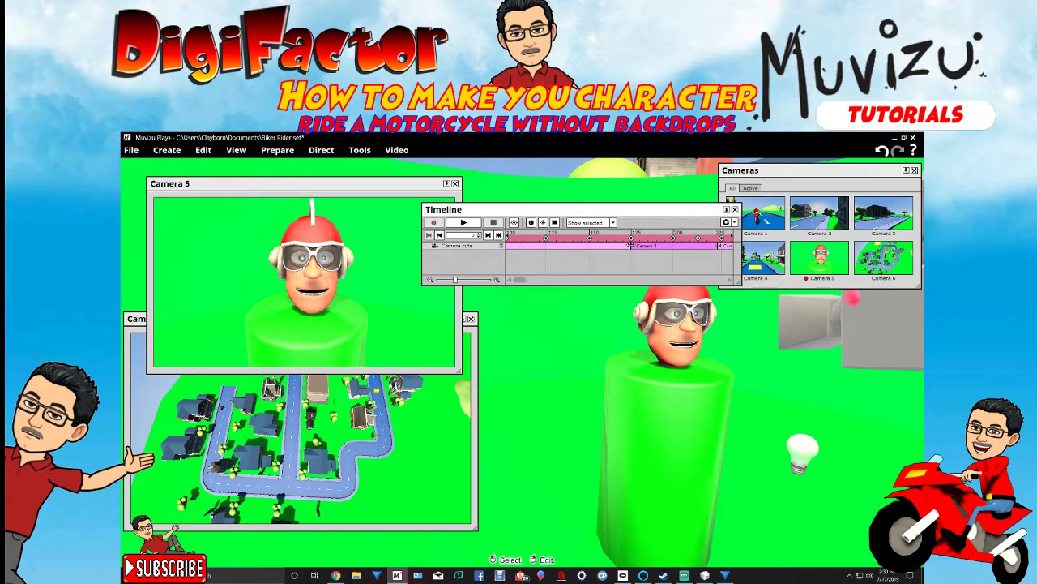
{"action": "right_click", "coordinate": [632, 247]}
{"action": "left_click", "coordinate": [620, 262]}
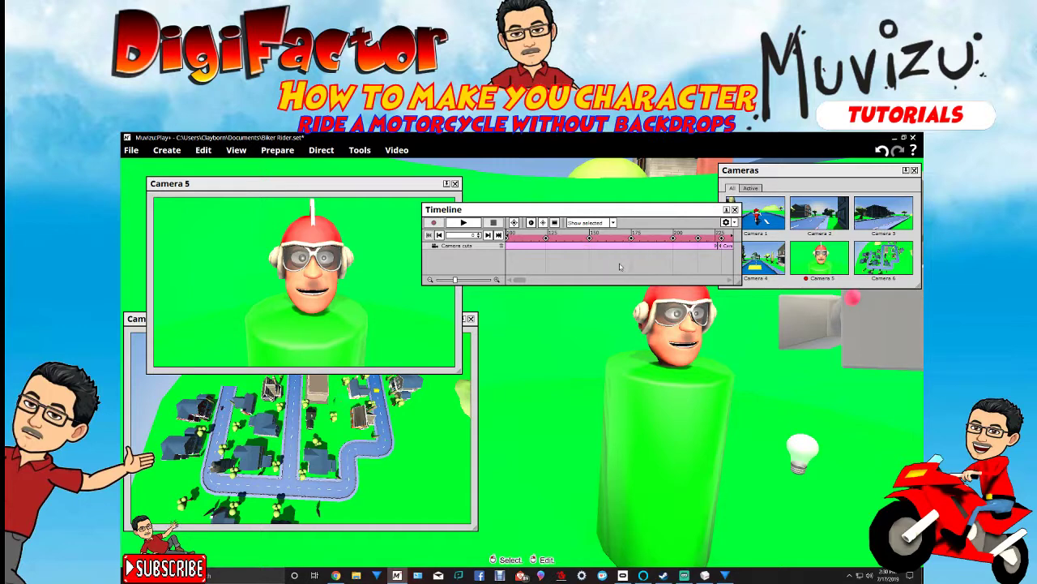
- Delete the Camera 4 cut around frame 225, leaving Camera 5 for the whole scene, and return to the start of the Timeline
{"action": "scroll", "coordinate": [619, 263], "scroll_direction": "down", "scroll_amount": 3}
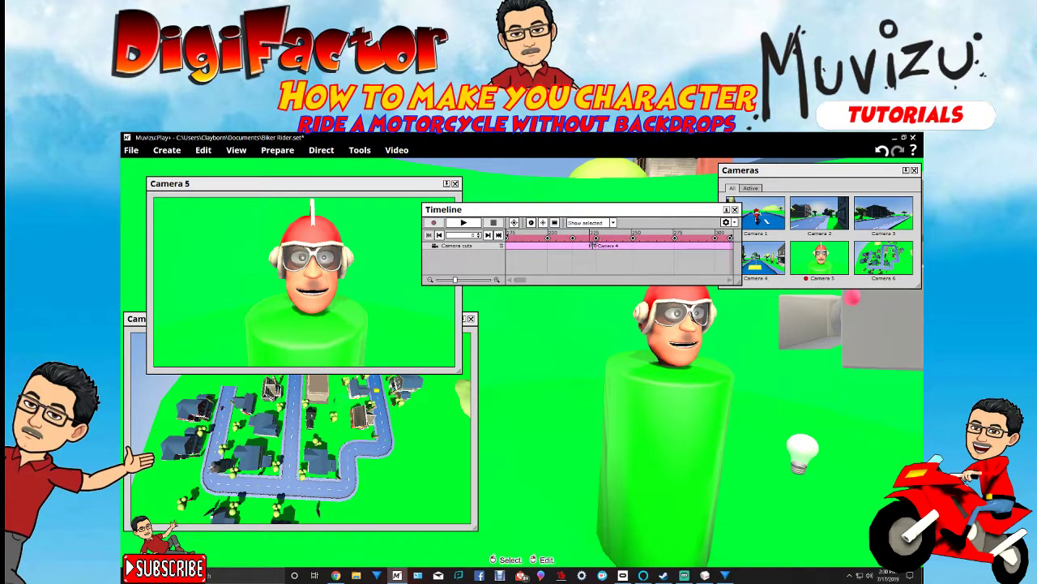
{"action": "right_click", "coordinate": [592, 244]}
{"action": "left_click", "coordinate": [583, 262]}
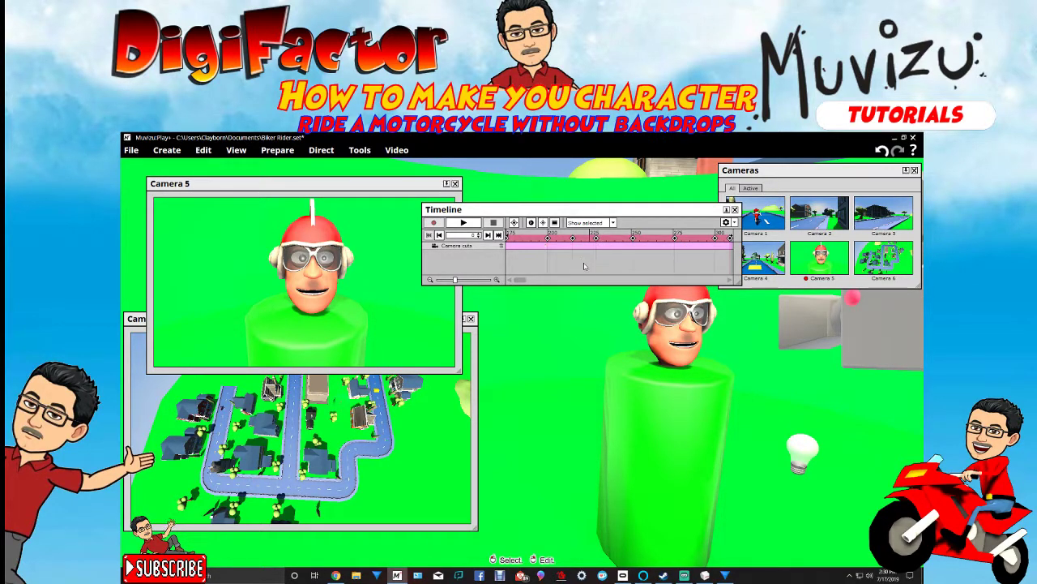
{"action": "scroll", "coordinate": [596, 280], "scroll_direction": "down", "scroll_amount": 3}
{"action": "scroll", "coordinate": [596, 280], "scroll_direction": "up", "scroll_amount": 5}
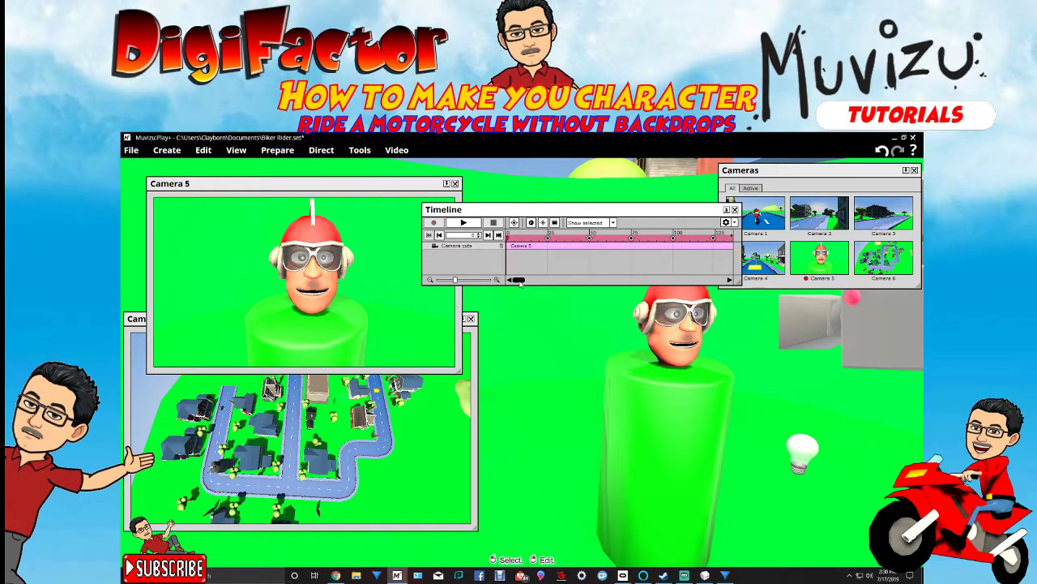
- Make the Camera 5 video at 1280 x 720 from frame 0 to 309, replacing Head 1.avi in the Bike Rider folder
{"action": "left_click", "coordinate": [394, 151]}
{"action": "left_click", "coordinate": [390, 168]}
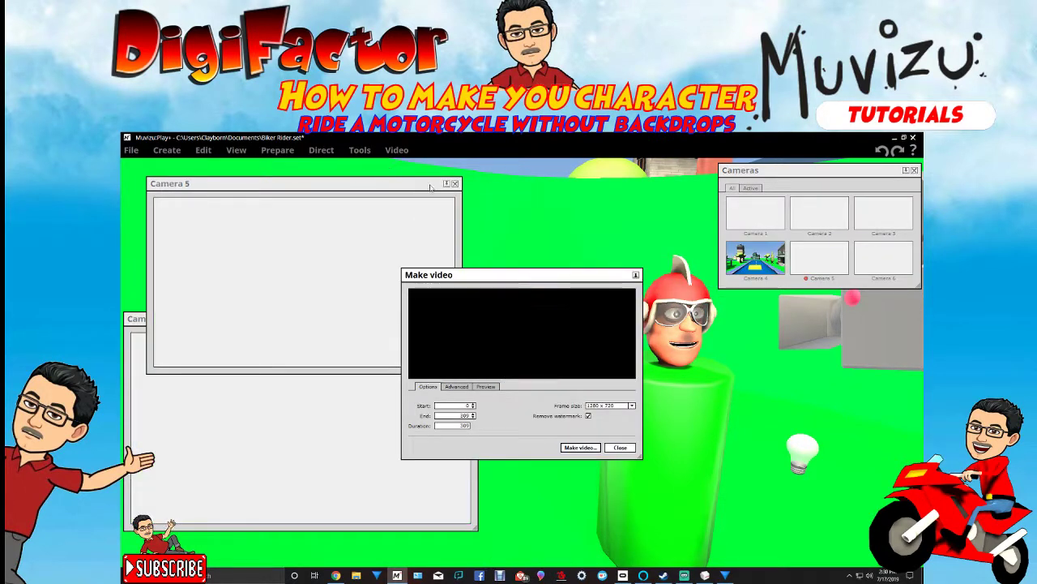
{"action": "left_click", "coordinate": [580, 447]}
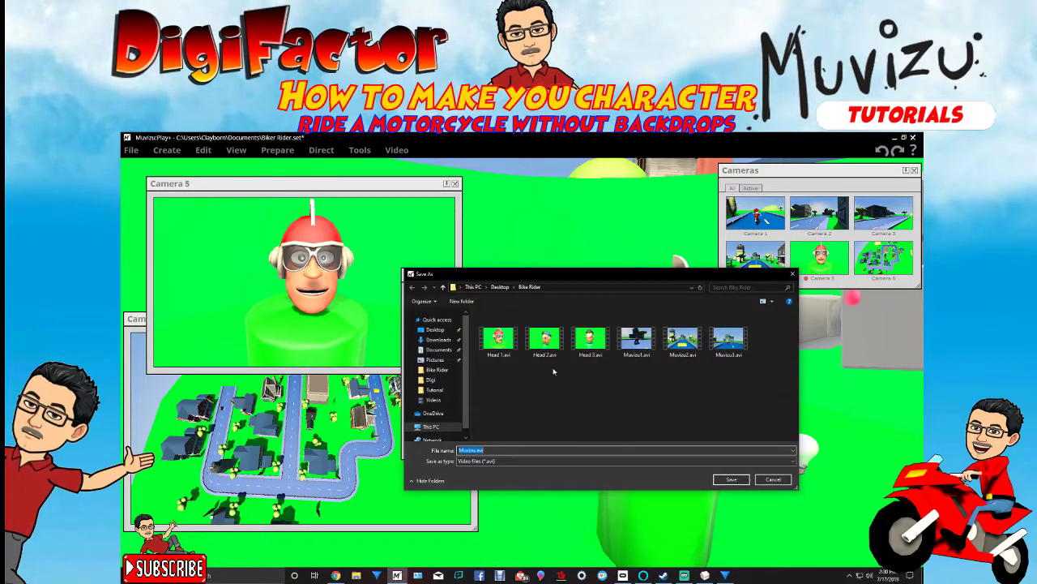
{"action": "left_click", "coordinate": [499, 337]}
{"action": "left_click", "coordinate": [734, 481]}
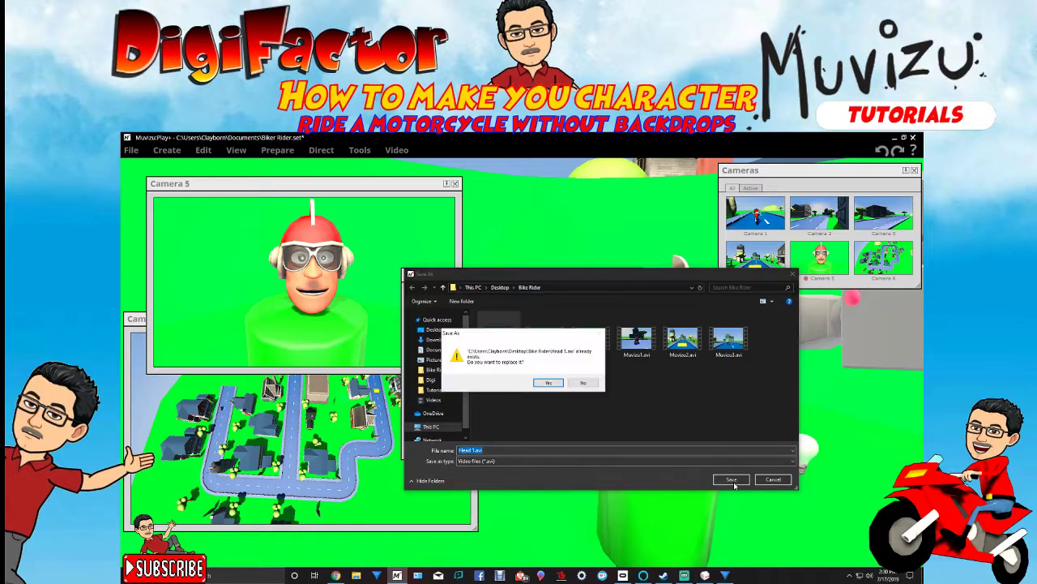
{"action": "left_click", "coordinate": [547, 383]}
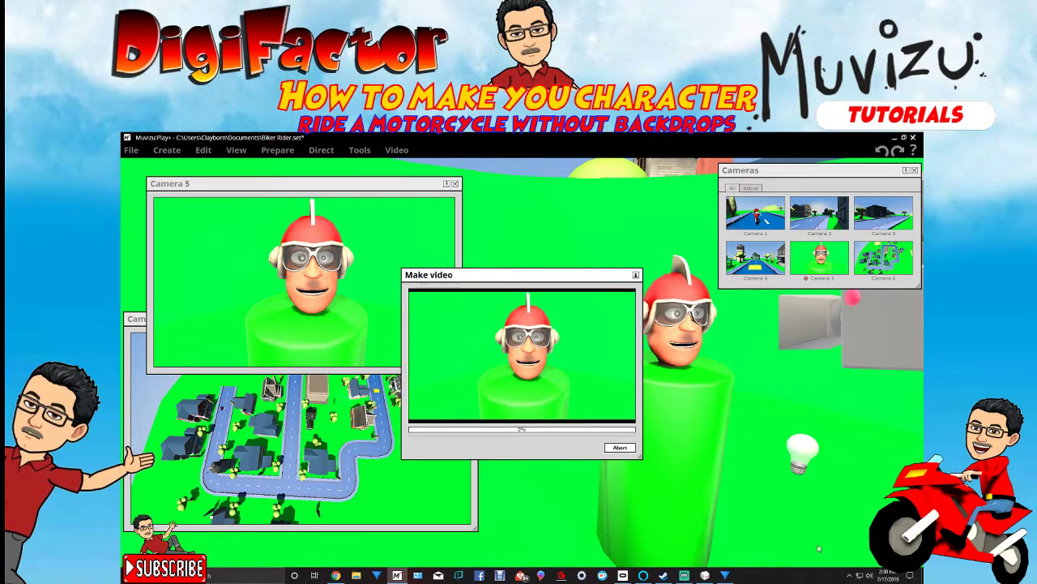
{"action": "left_click", "coordinate": [686, 575]}
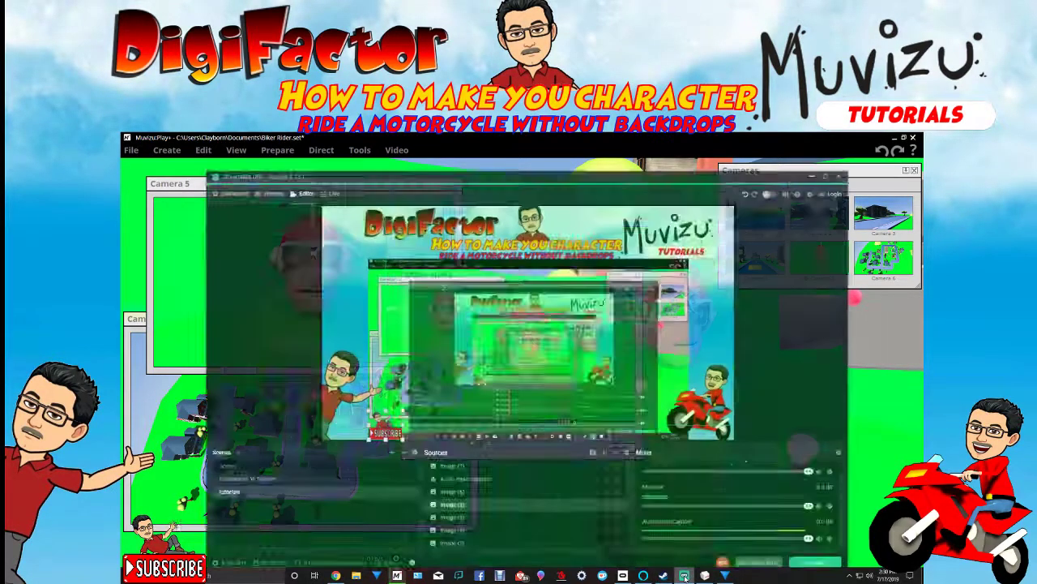